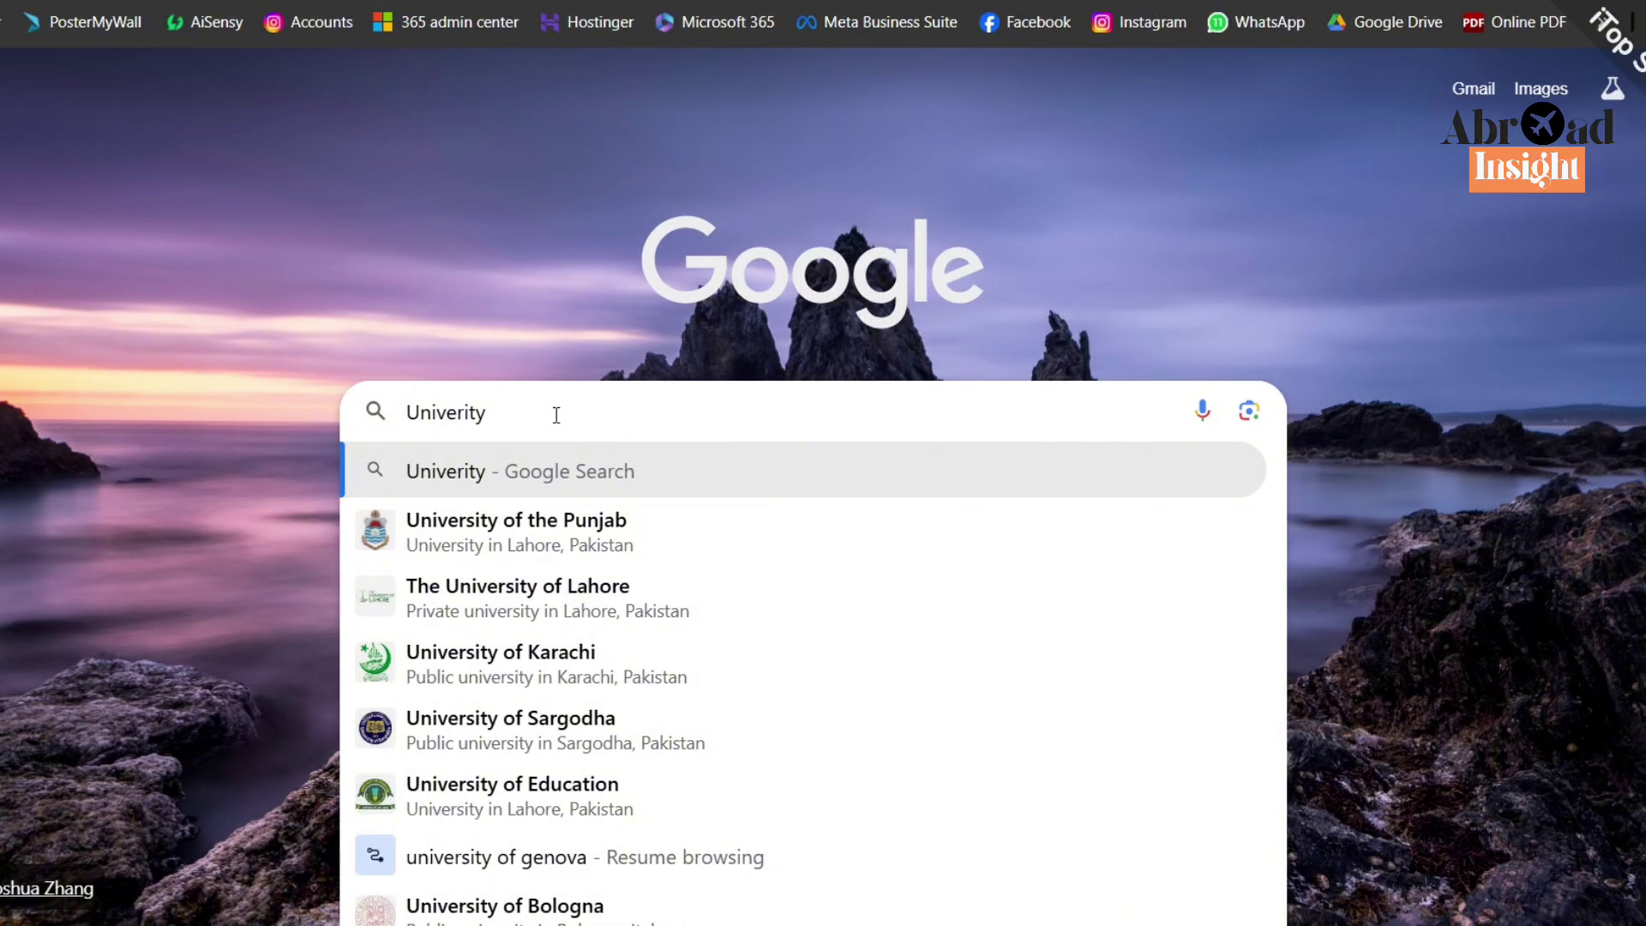
# Step: Search Google for "Univerity of Bari Aldo Mori Apply Onilne" and switch to the corrected query "University of Bari Aldo Moro Apply Online"
pyautogui.write('of Bari')
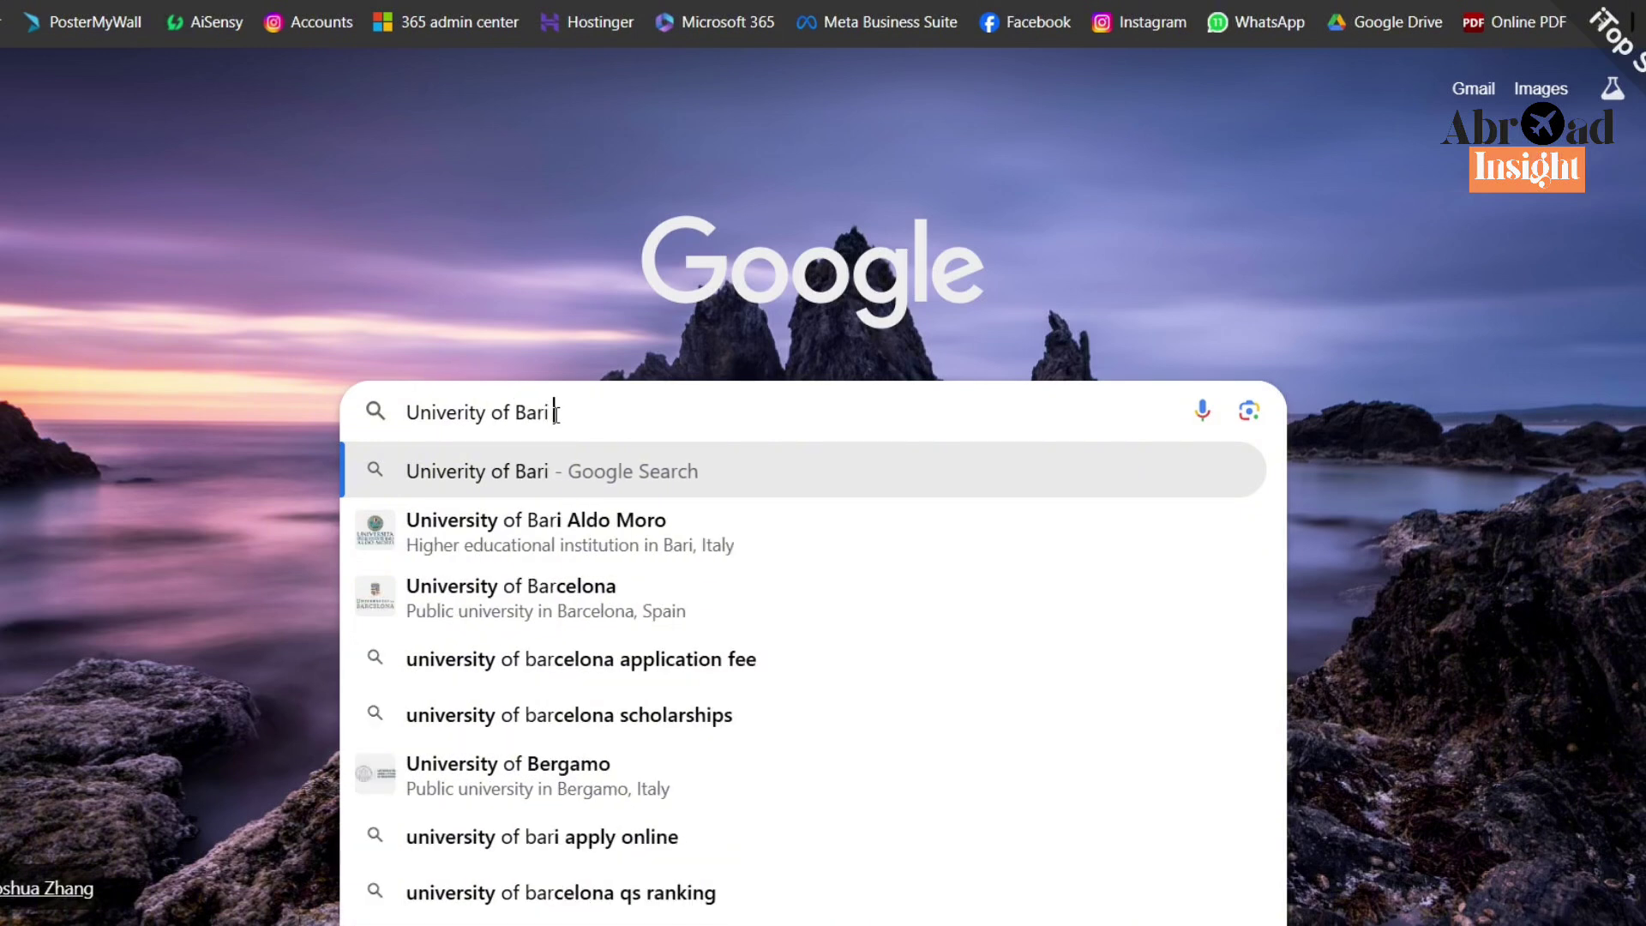
pyautogui.write(' Aldo ')
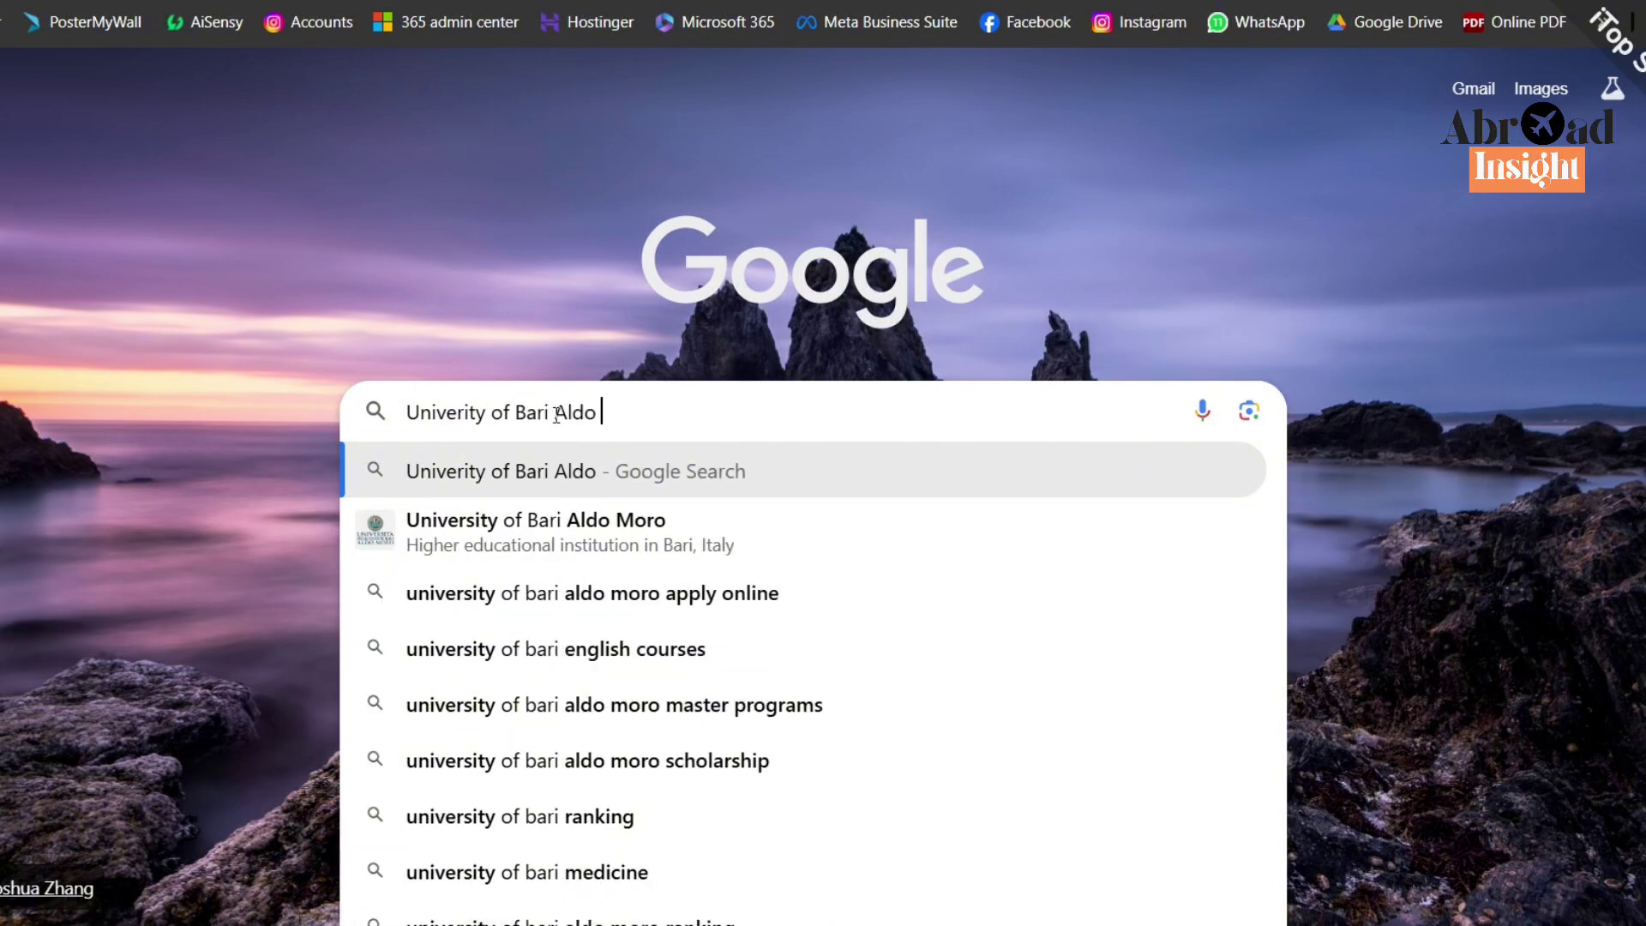
pyautogui.write('Mori')
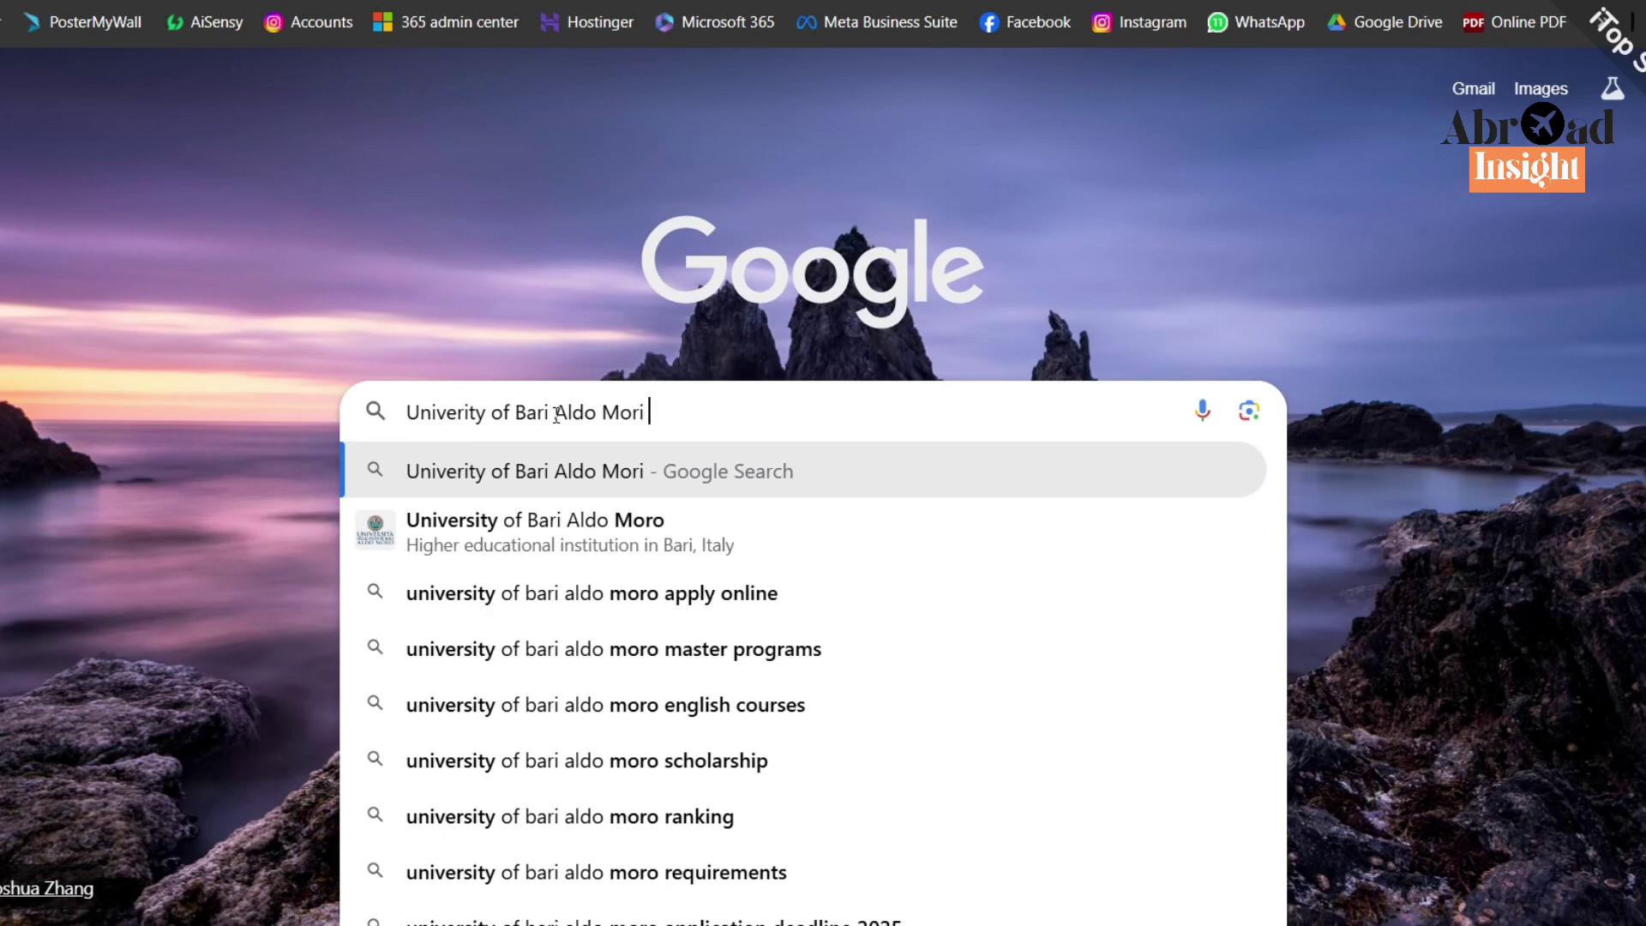
pyautogui.write(' Apply On')
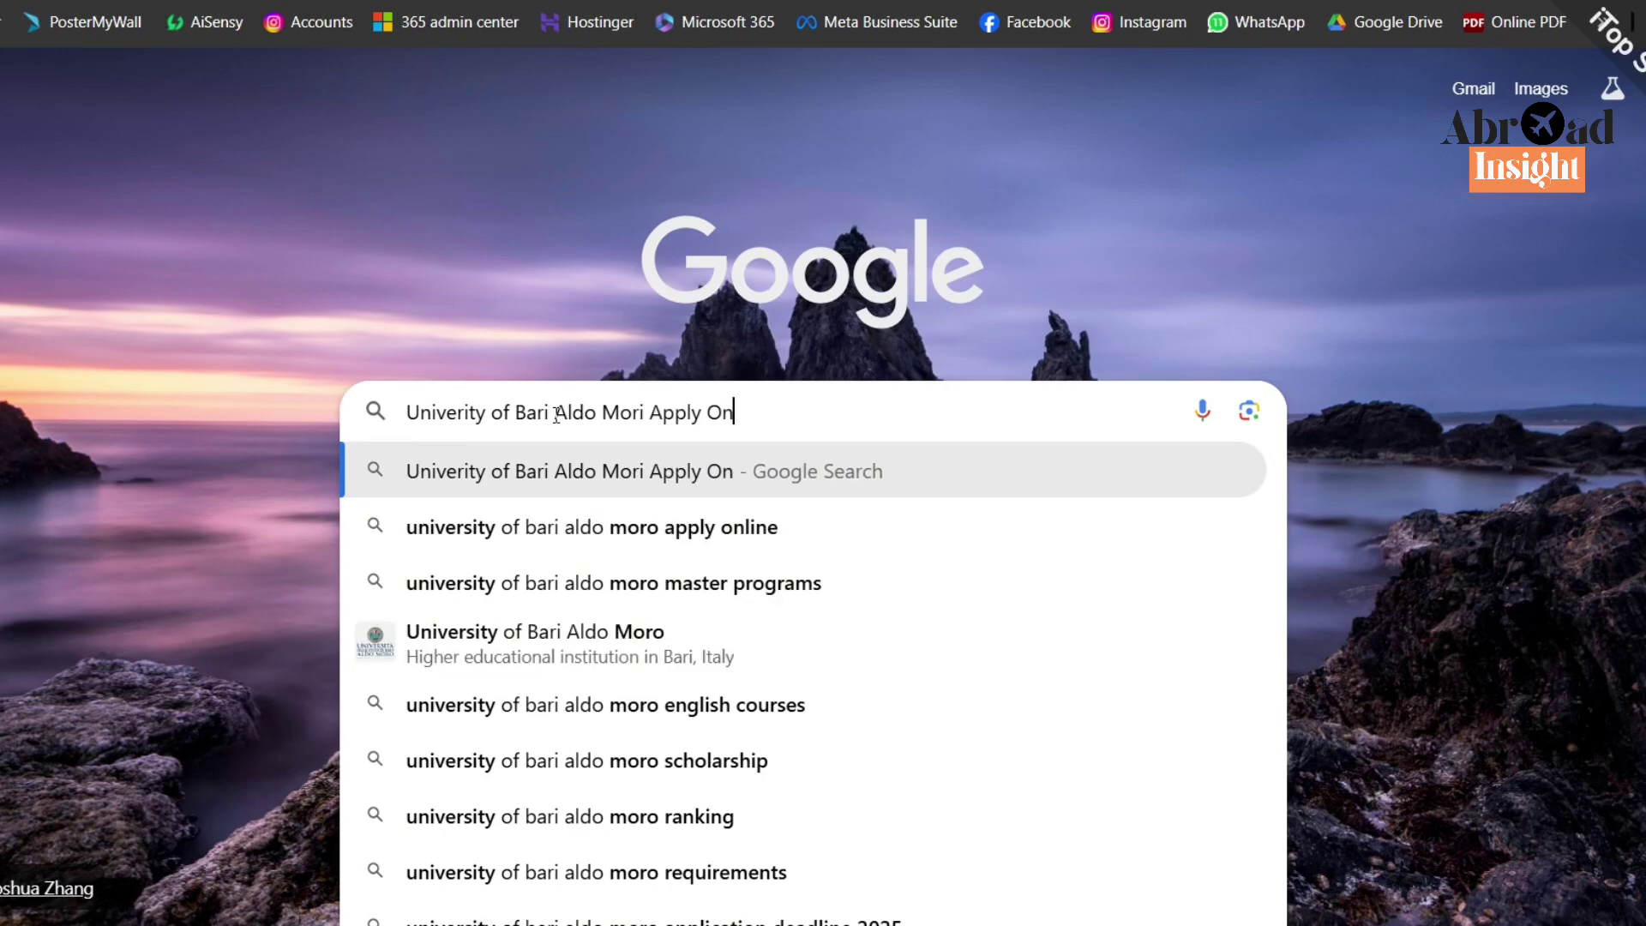
pyautogui.write('ilne')
pyautogui.press('Escape')
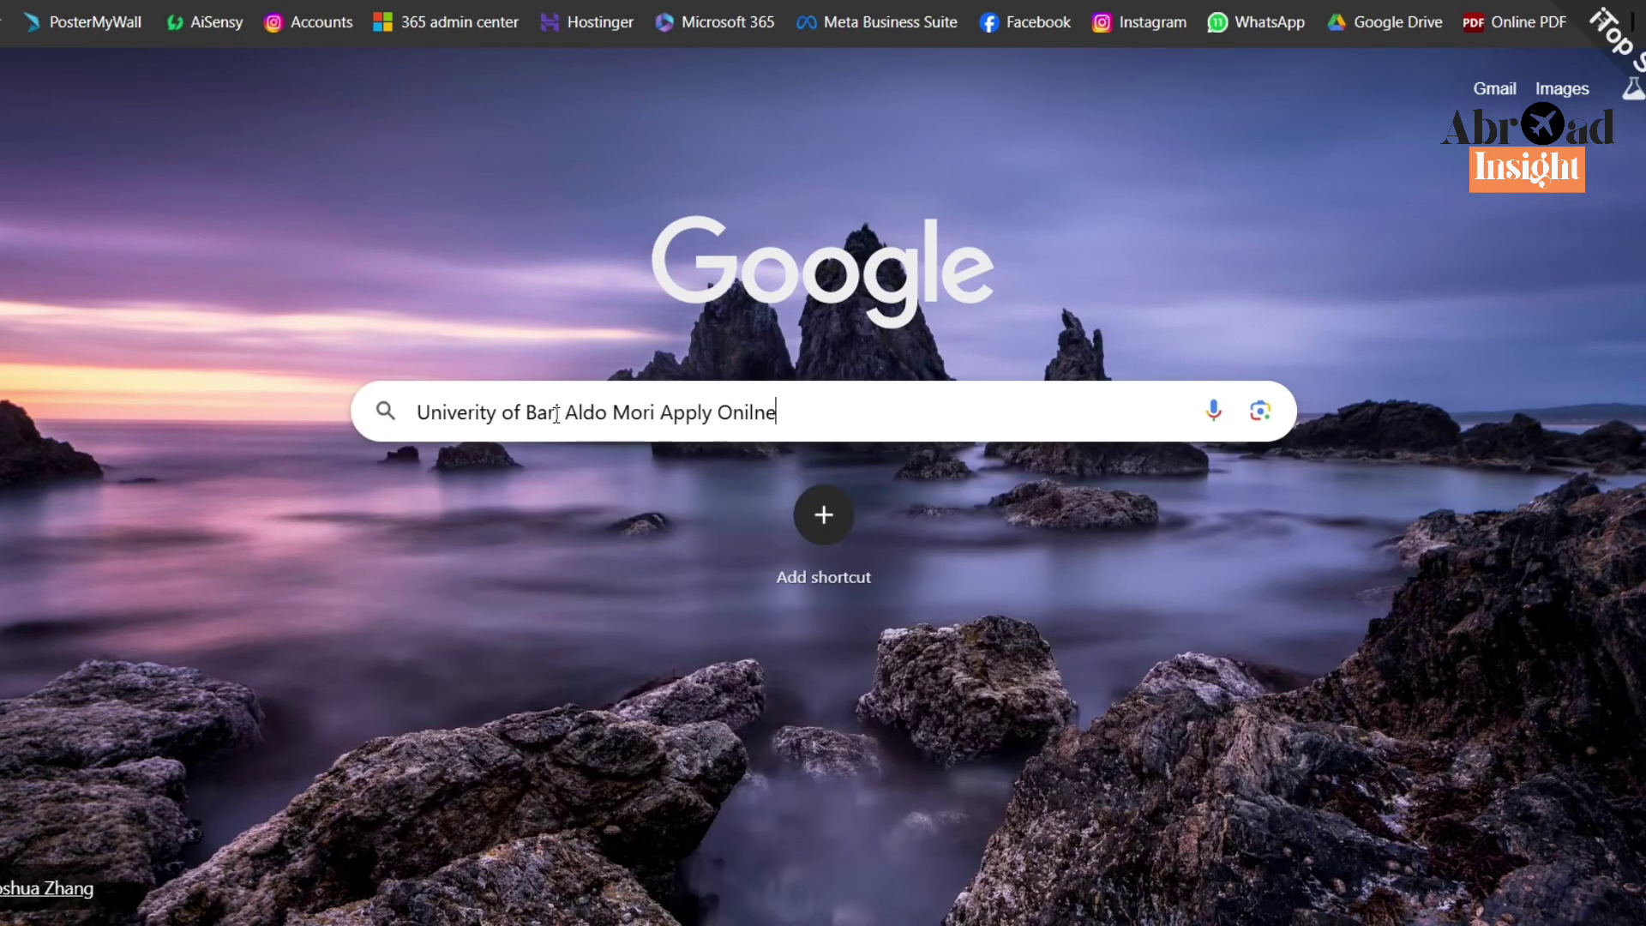
pyautogui.press('Return')
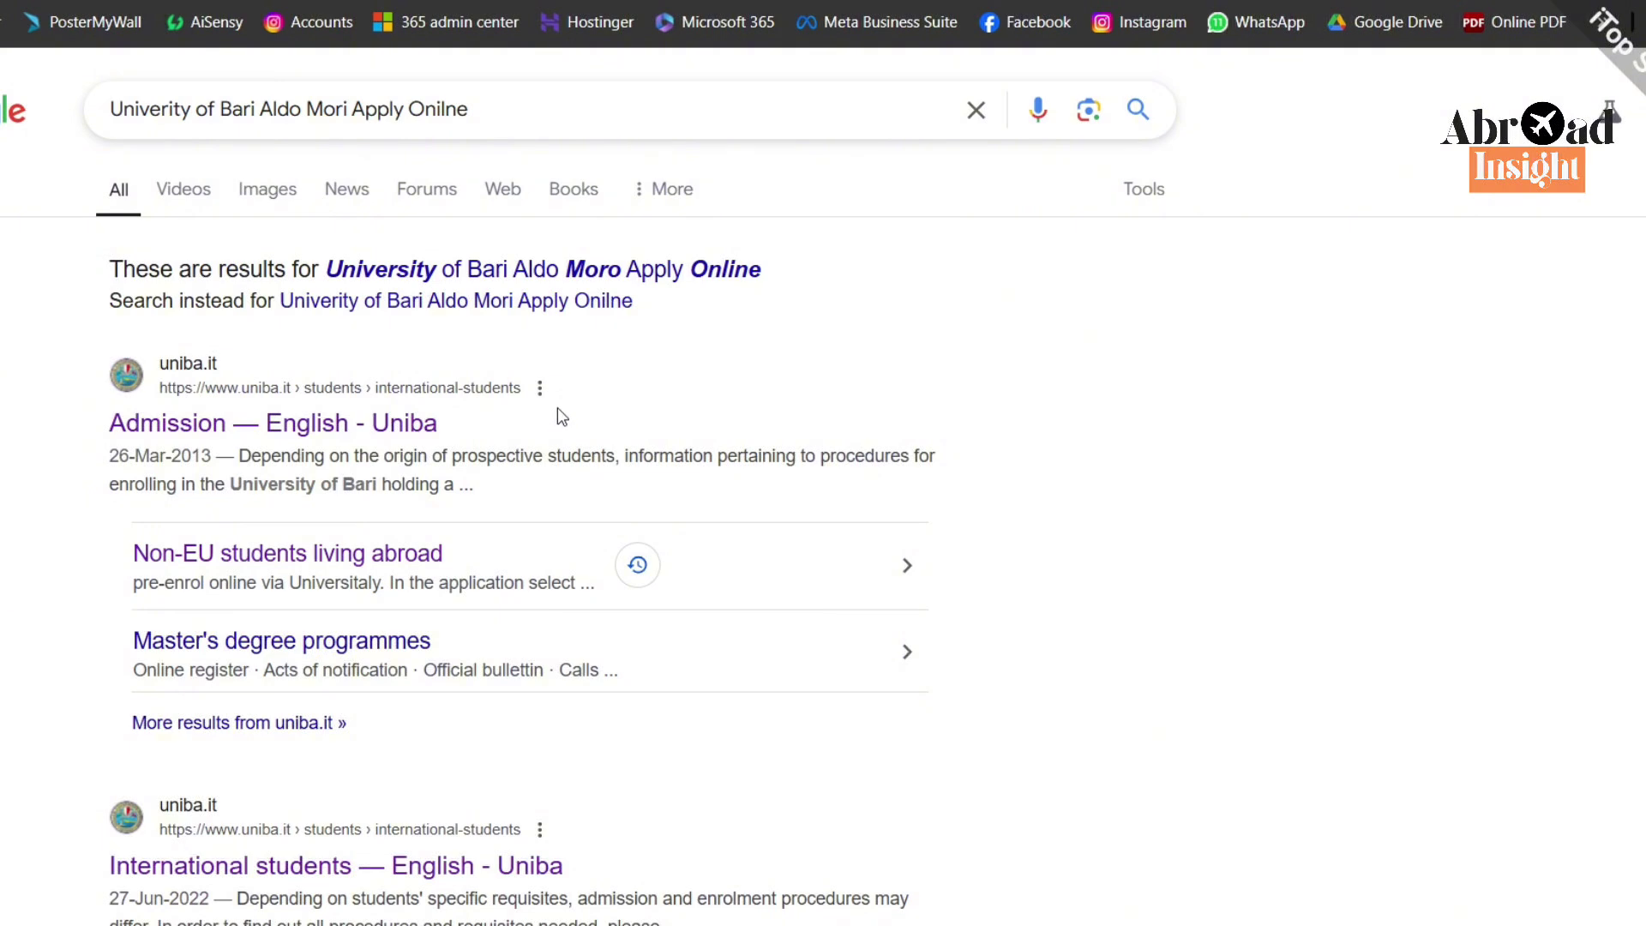
pyautogui.click(579, 272)
# Step: Open the uniba.it search result "International students — English - Uniba"
pyautogui.scroll(-2, 442, 339)
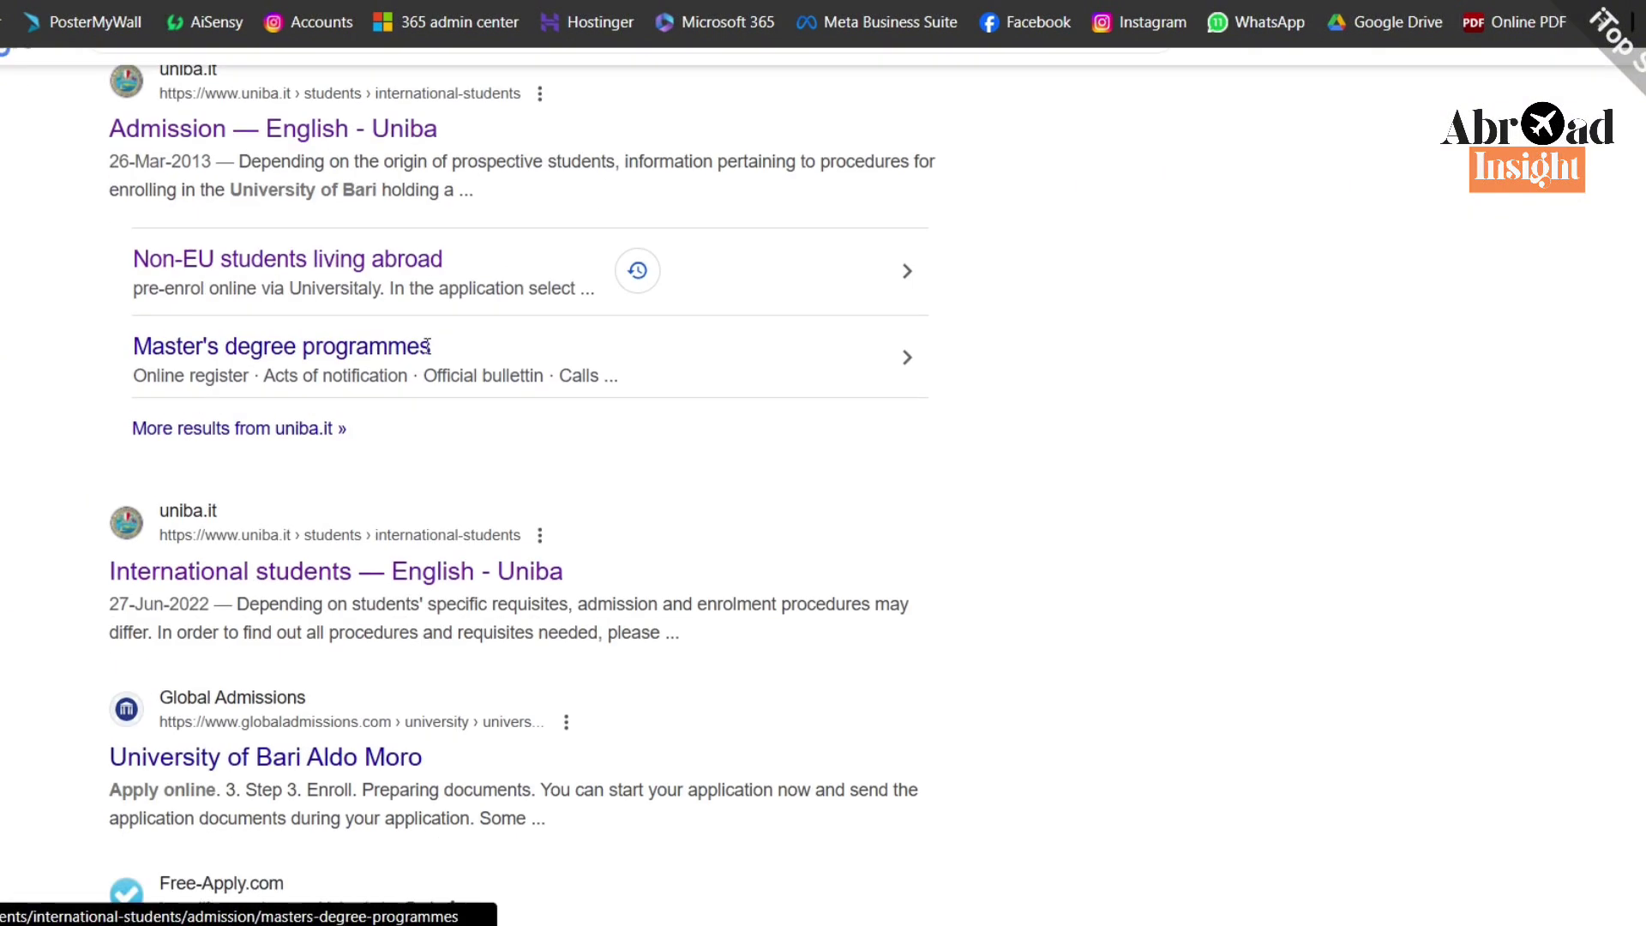
pyautogui.moveTo(90, 524); pyautogui.dragTo(579, 526)
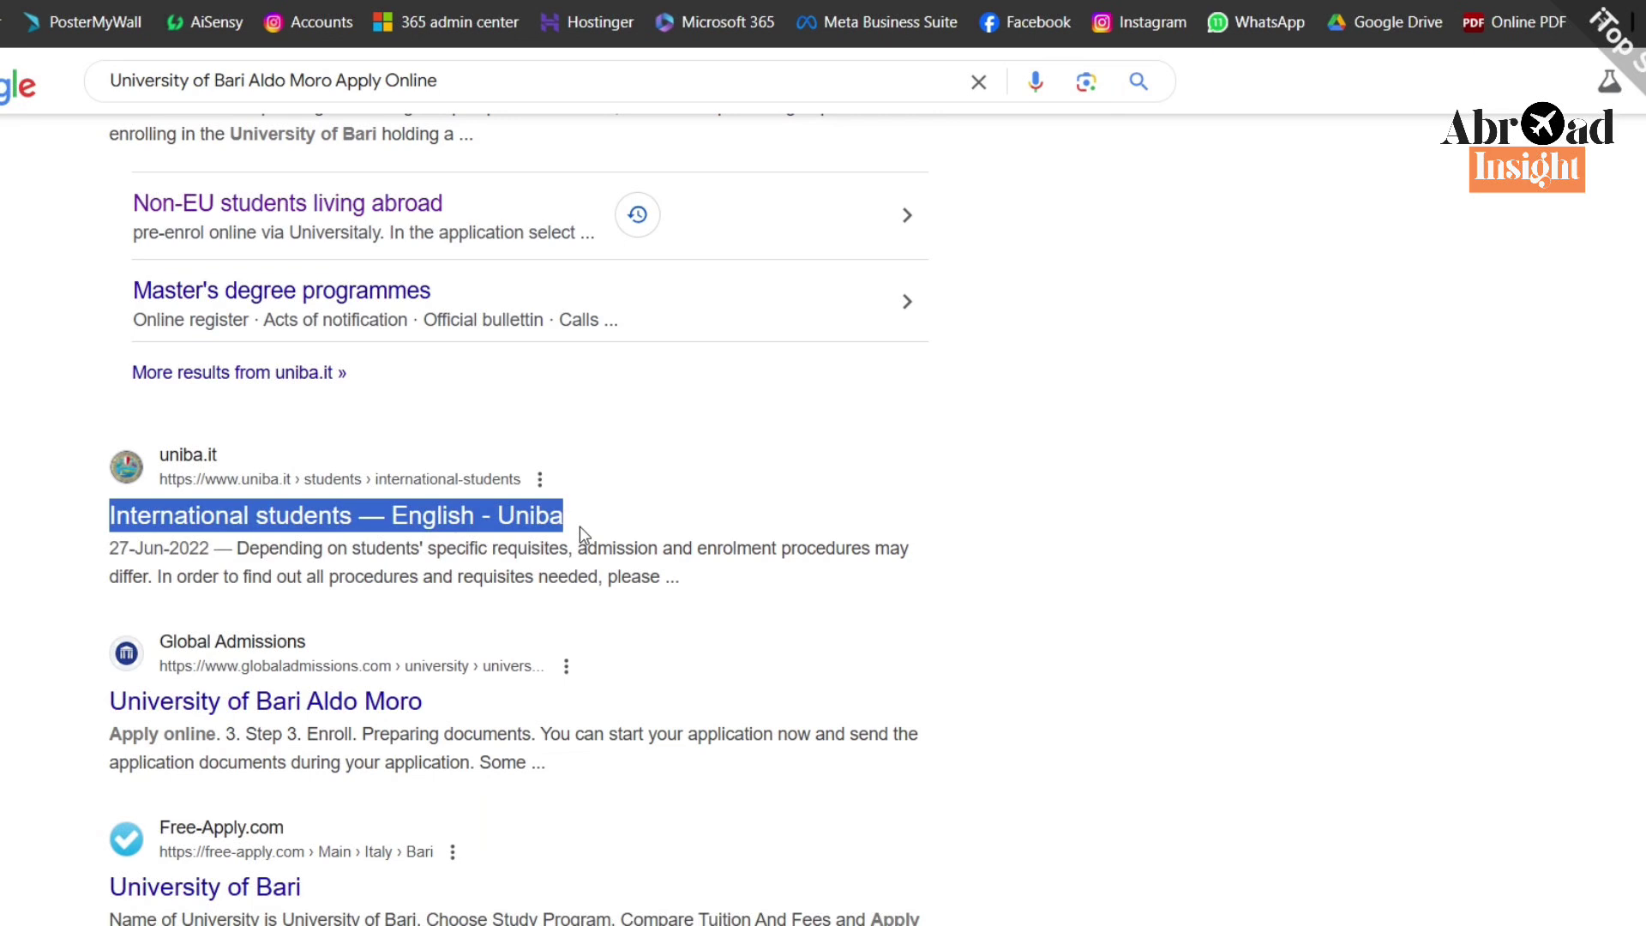
pyautogui.click(452, 523)
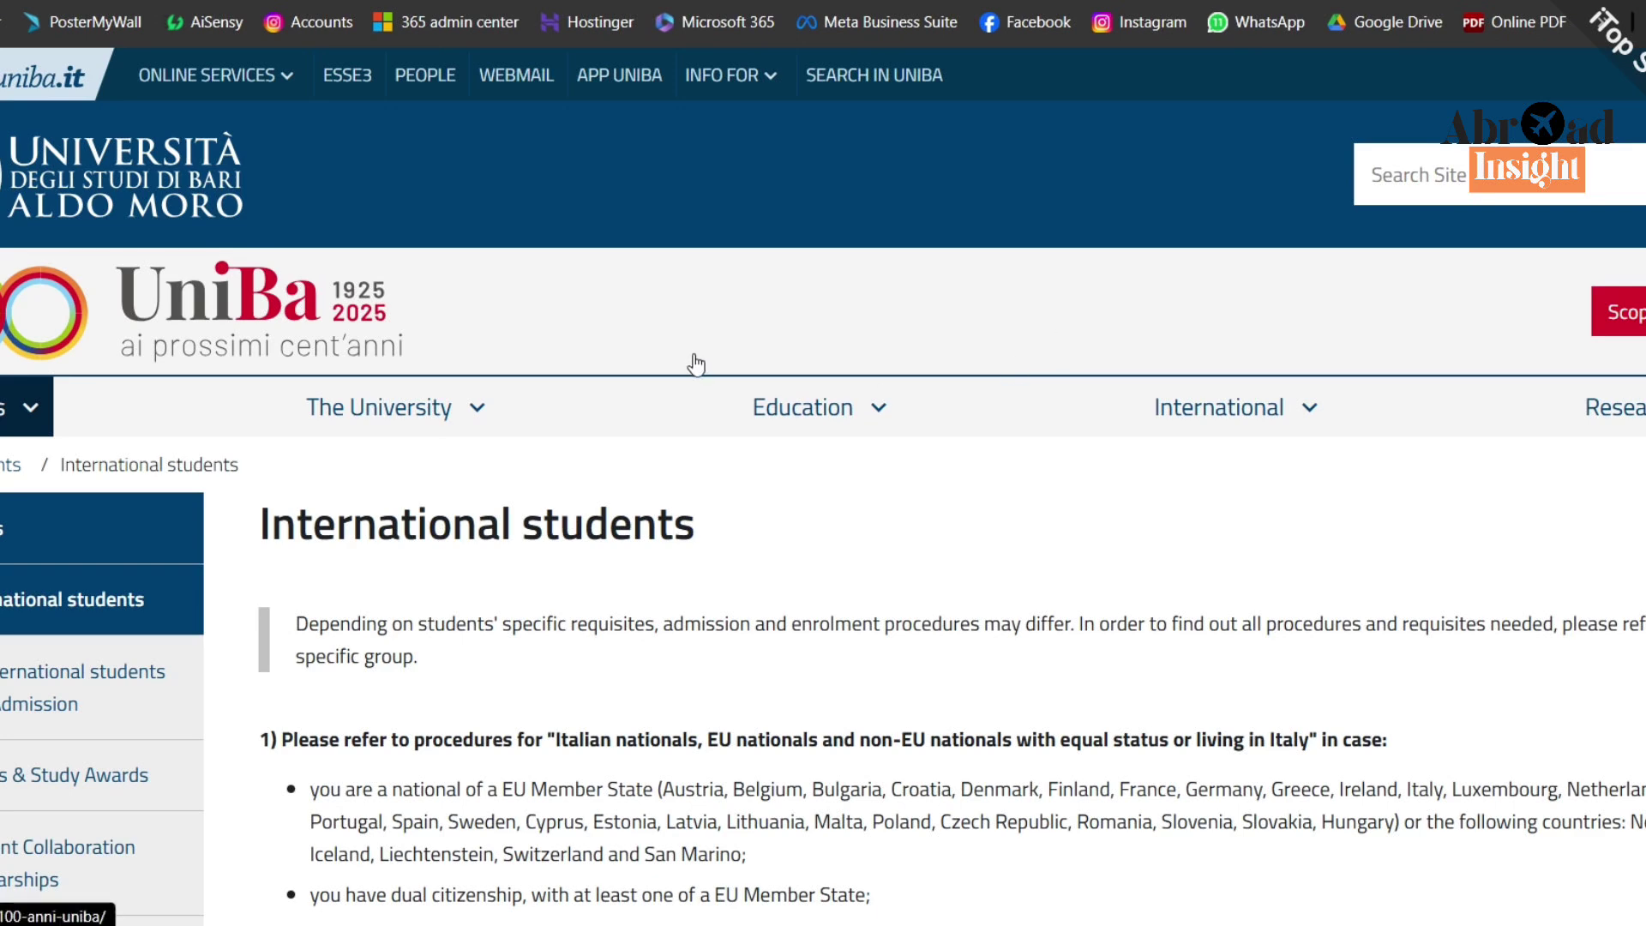
# Step: Open the university's Courses page through the degree listings under Education
pyautogui.scroll(-1, 696, 366)
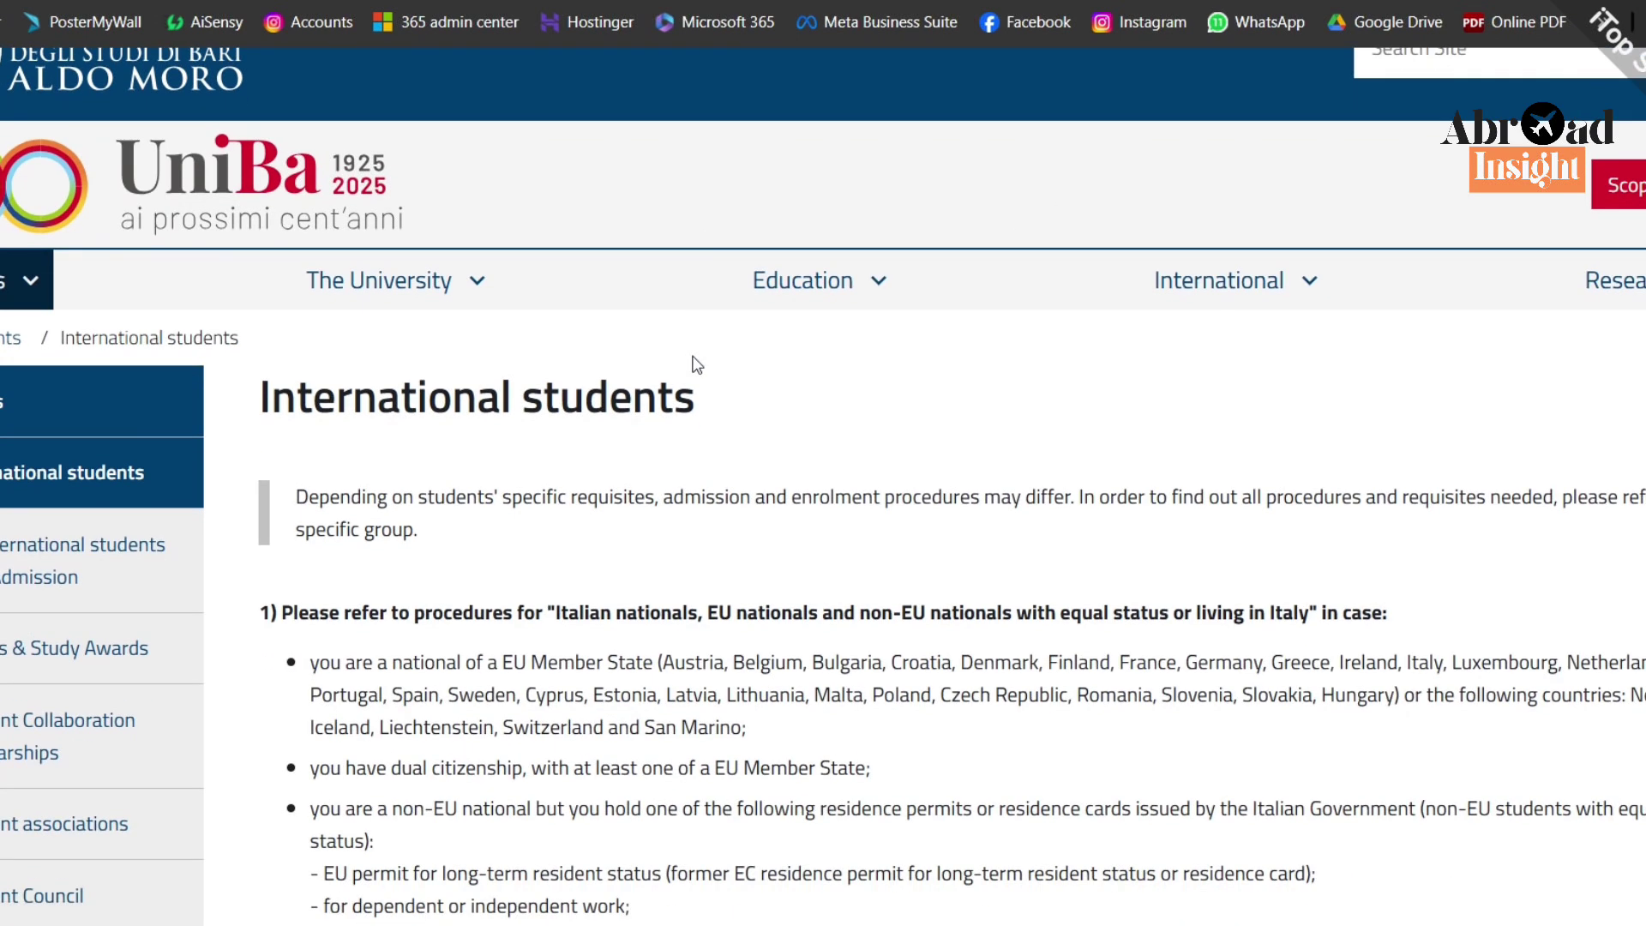
pyautogui.scroll(1, 695, 365)
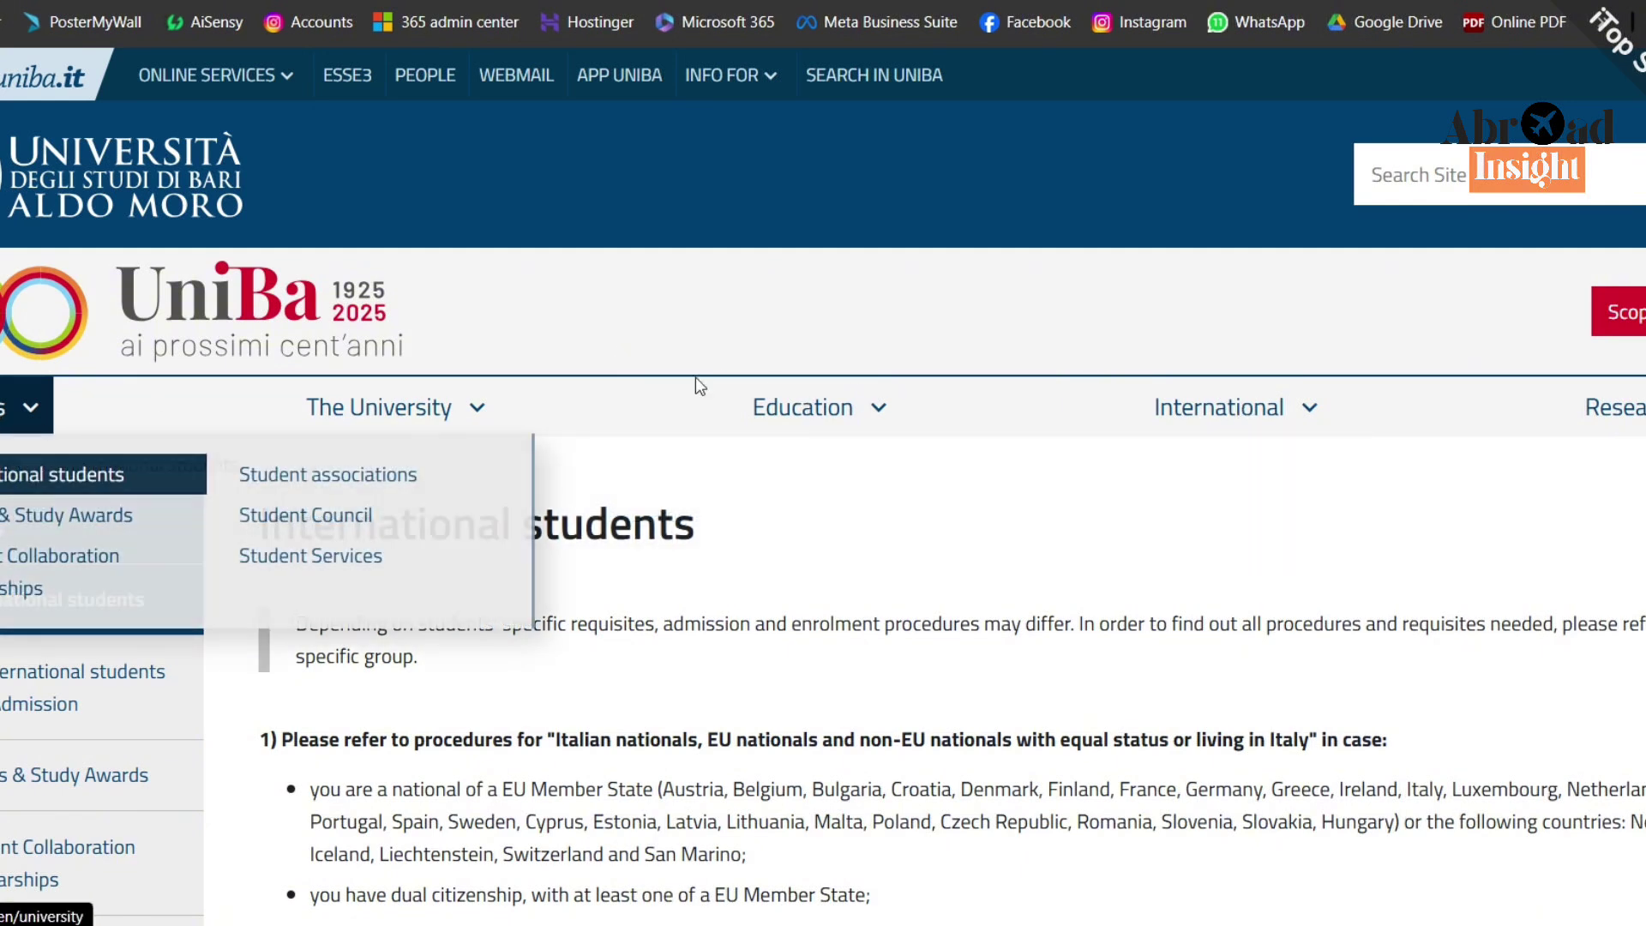
pyautogui.moveTo(878, 400)
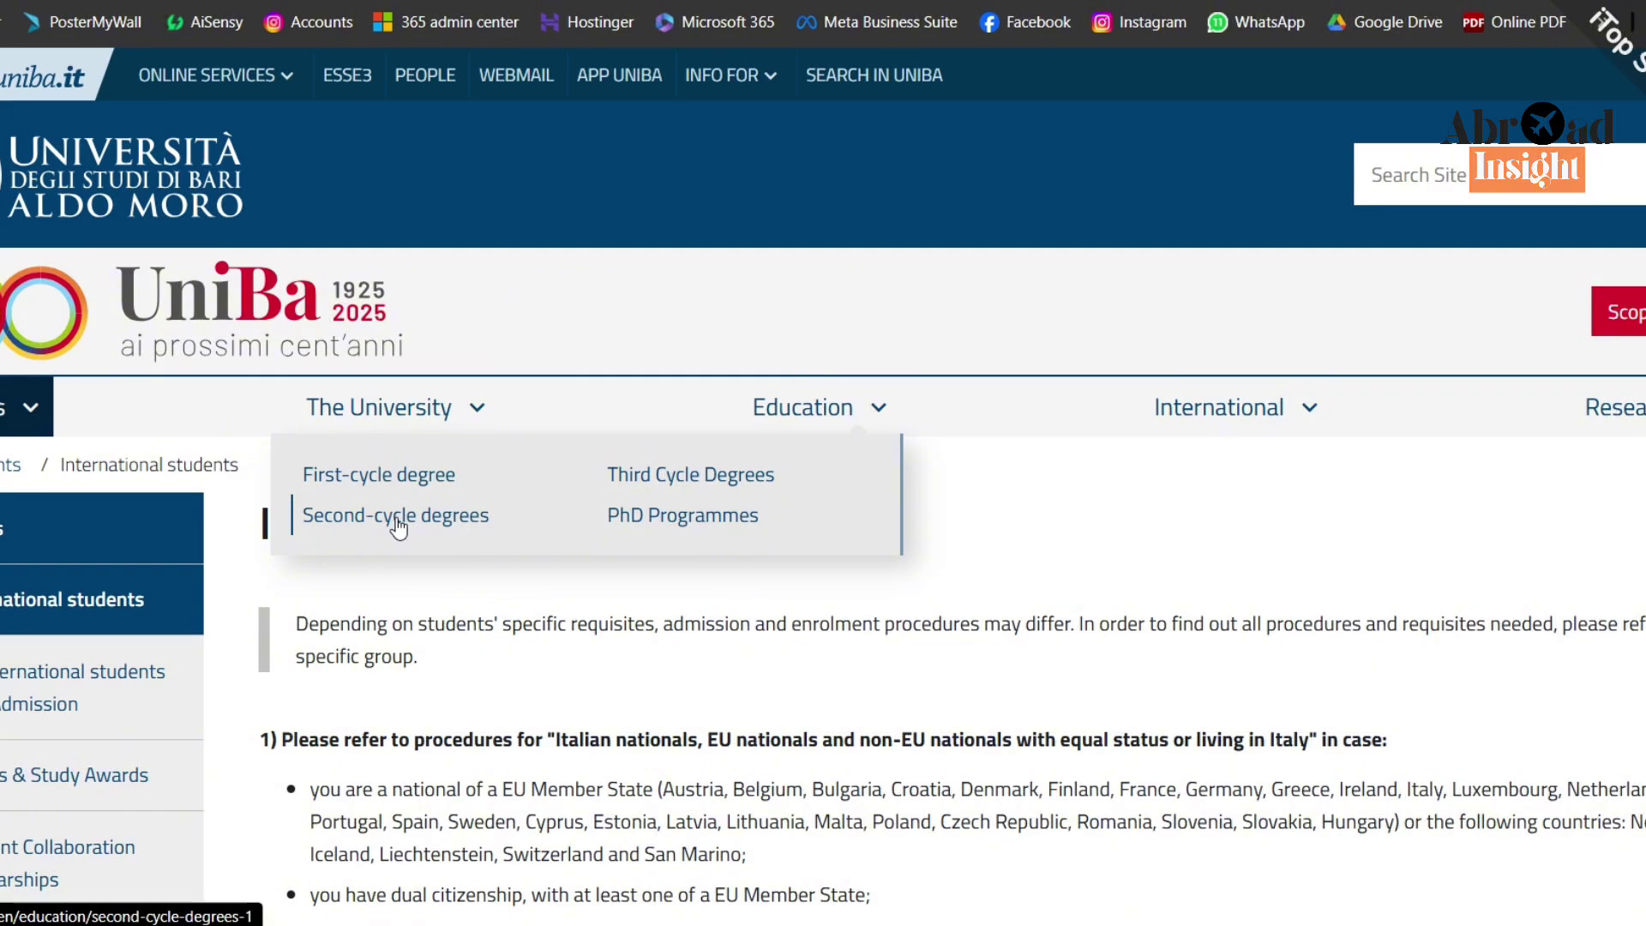
pyautogui.click(481, 481)
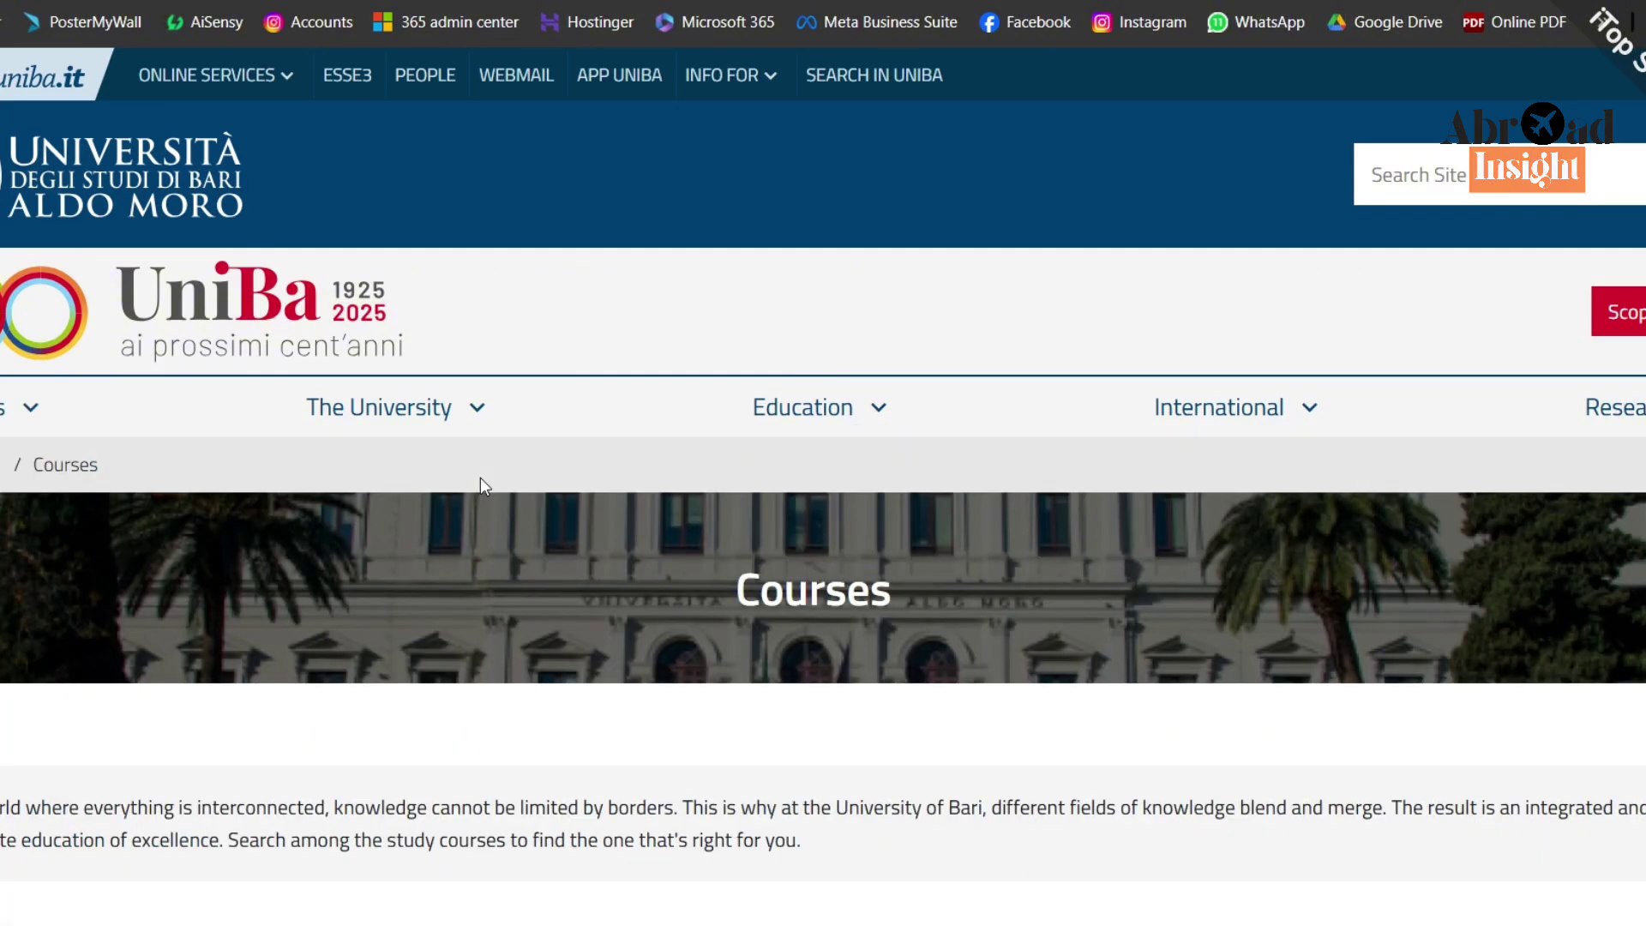
# Step: Look through the unfiltered course cards, checking teaching language flags and the available course filters
pyautogui.scroll(-10, 480, 480)
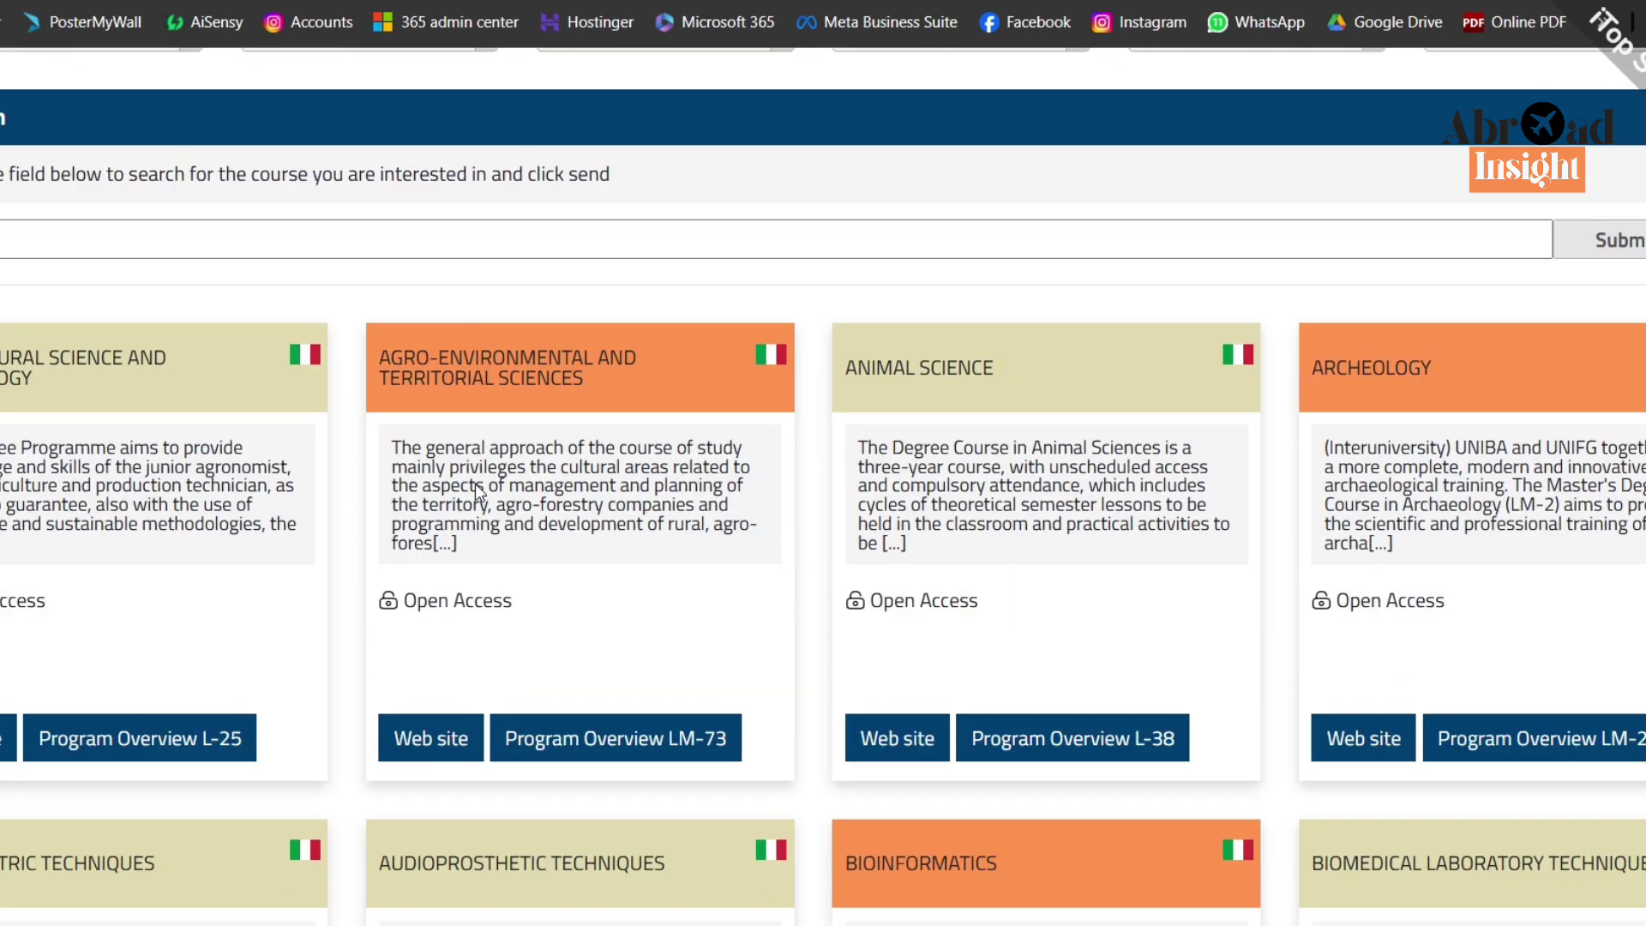
pyautogui.scroll(-6, 525, 519)
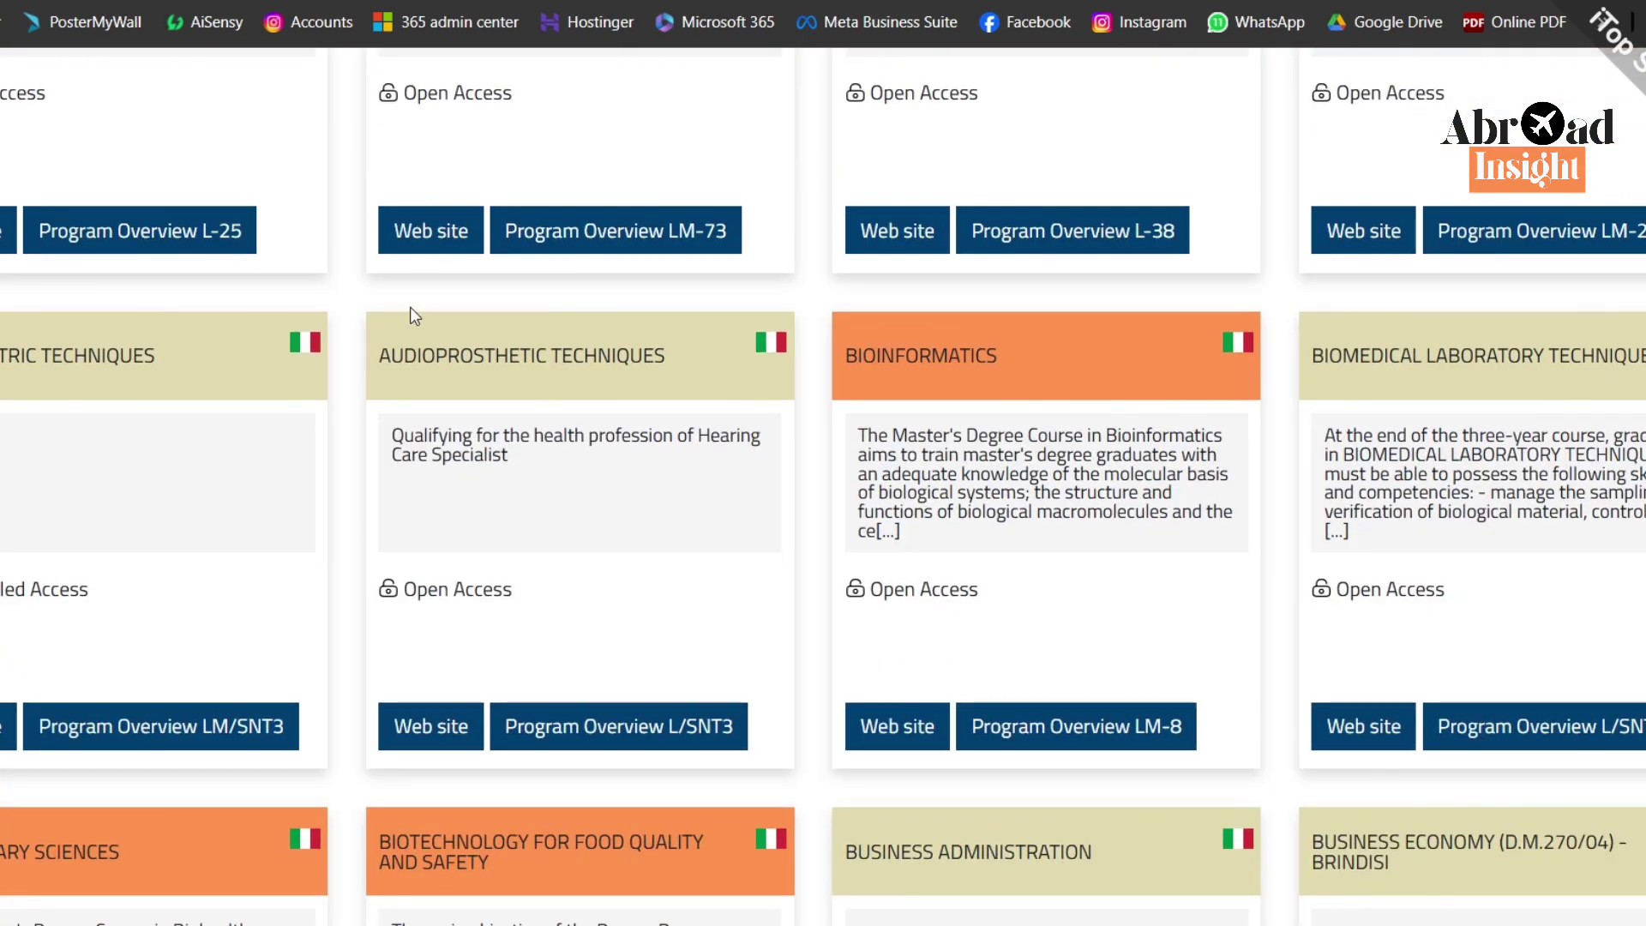
pyautogui.scroll(4, 240, 403)
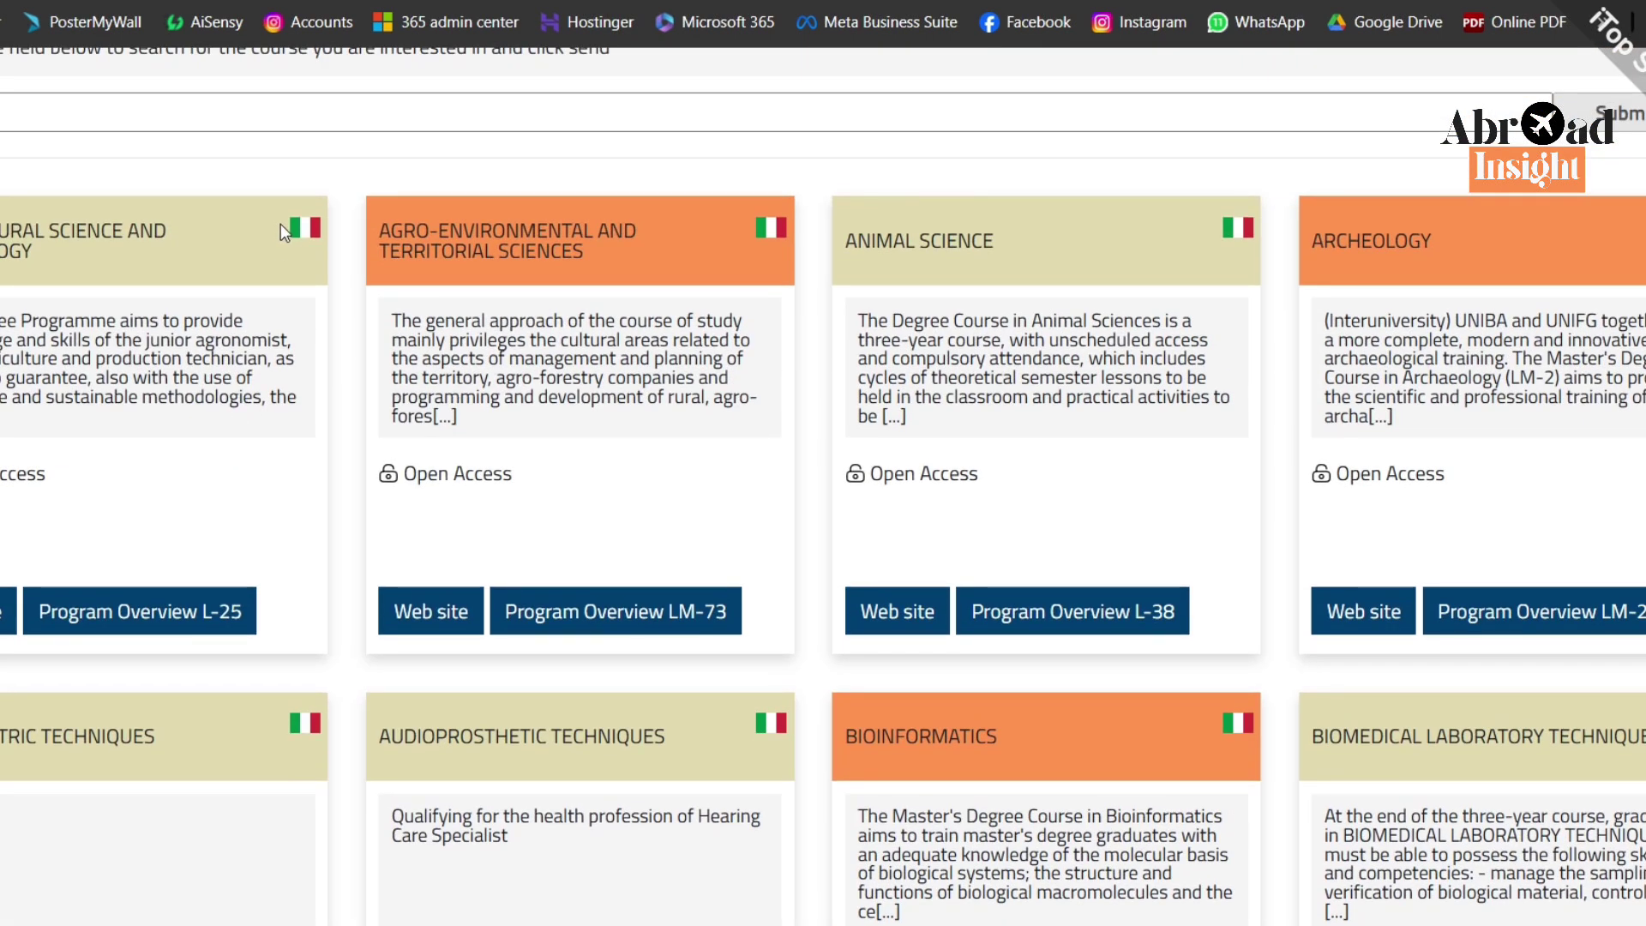
pyautogui.moveTo(281, 226); pyautogui.dragTo(308, 228)
pyautogui.click(311, 255)
pyautogui.scroll(-7, 955, 327)
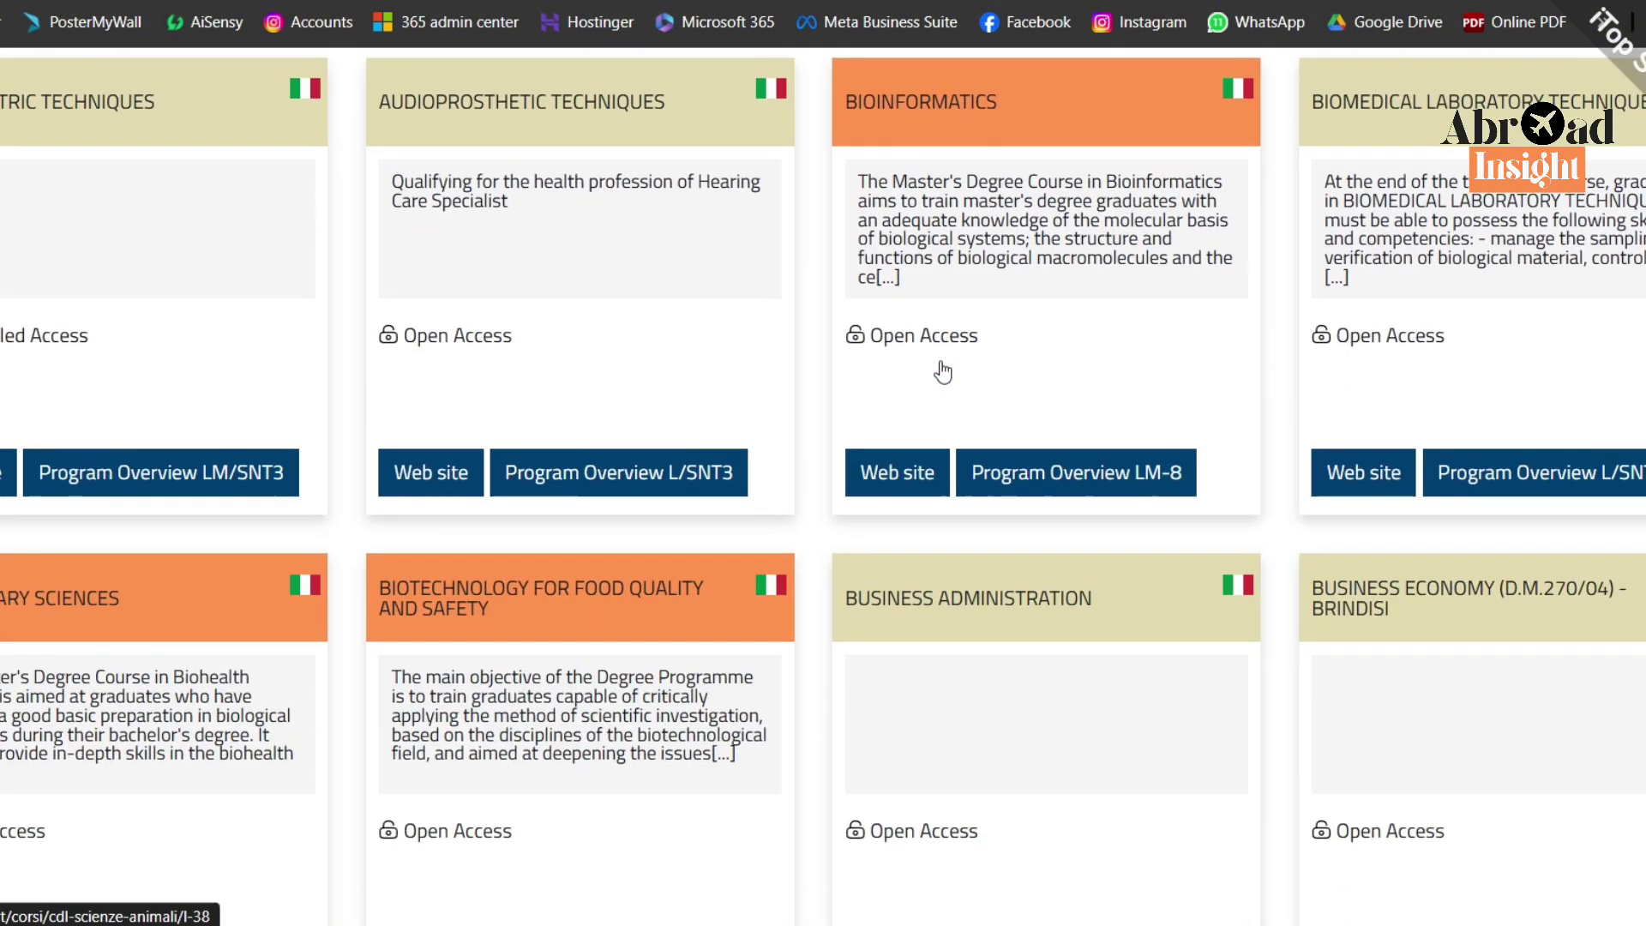
pyautogui.scroll(10, 941, 367)
pyautogui.scroll(4, 944, 370)
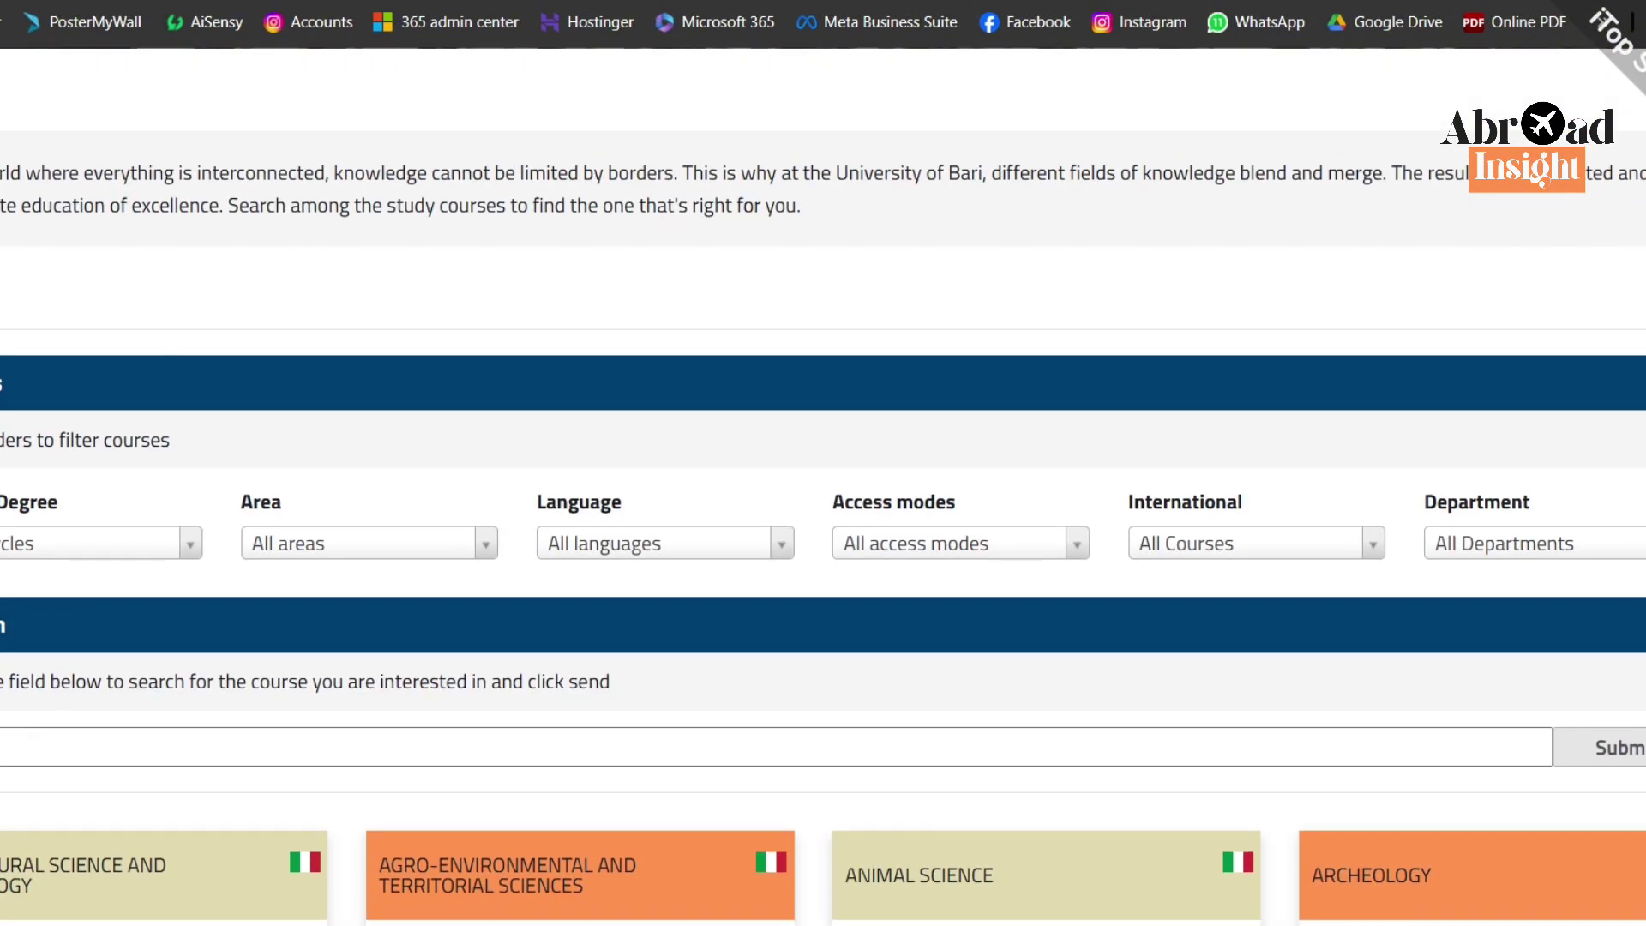
pyautogui.scroll(-1, 166, 434)
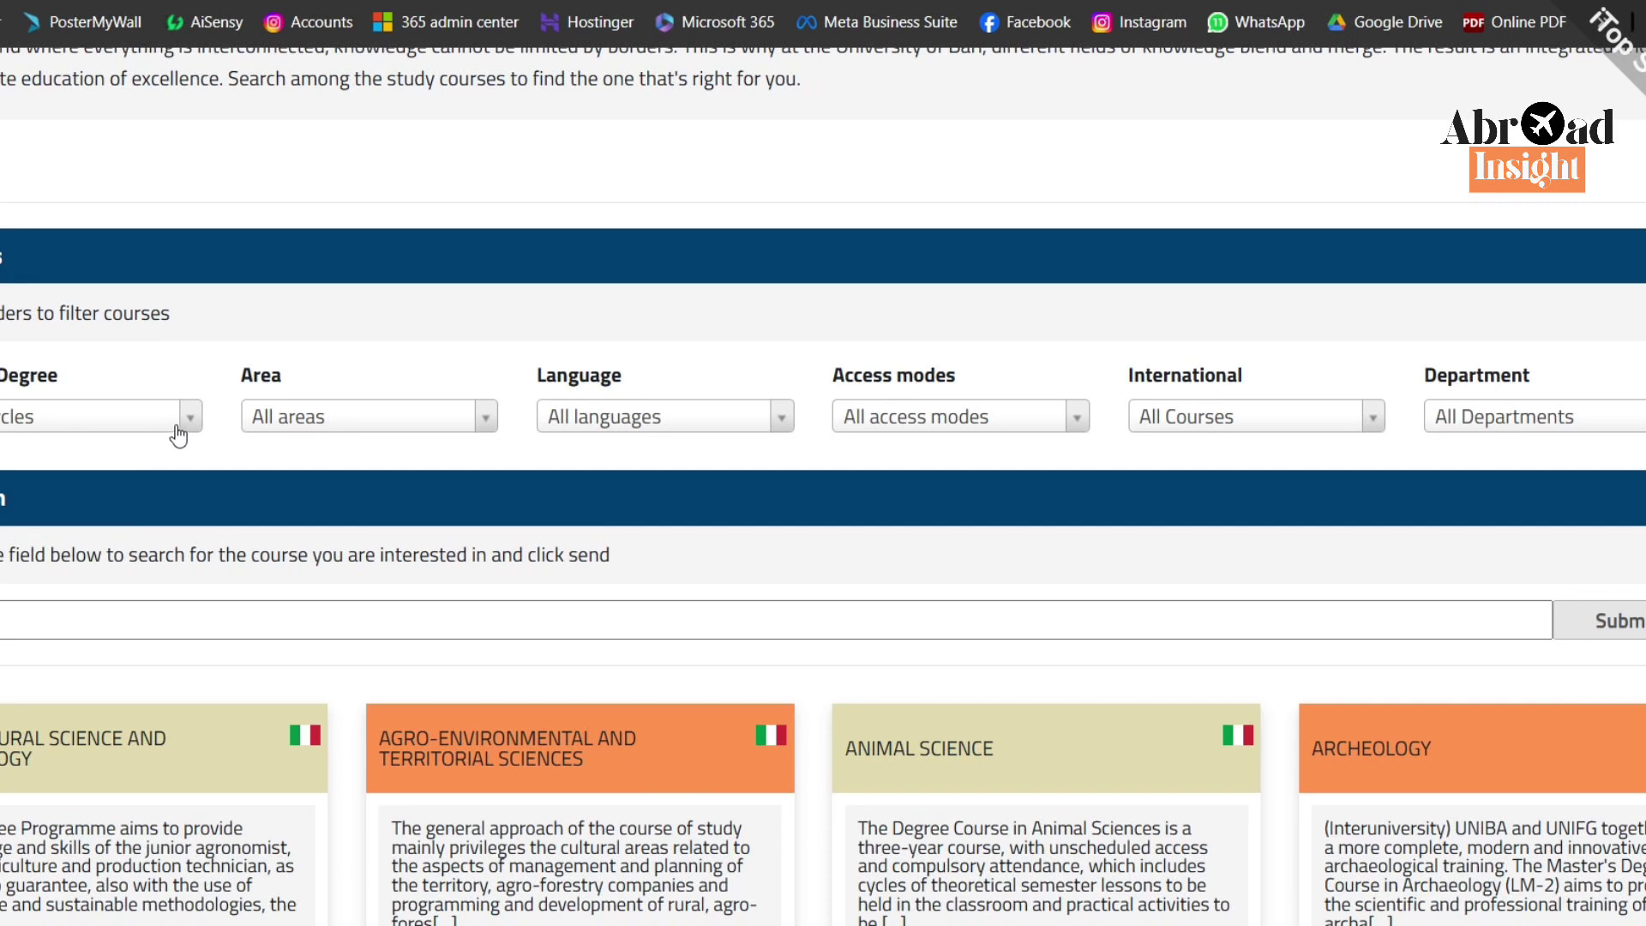
# Step: Filter the courses to Master Degree programmes taught in English
pyautogui.click(190, 420)
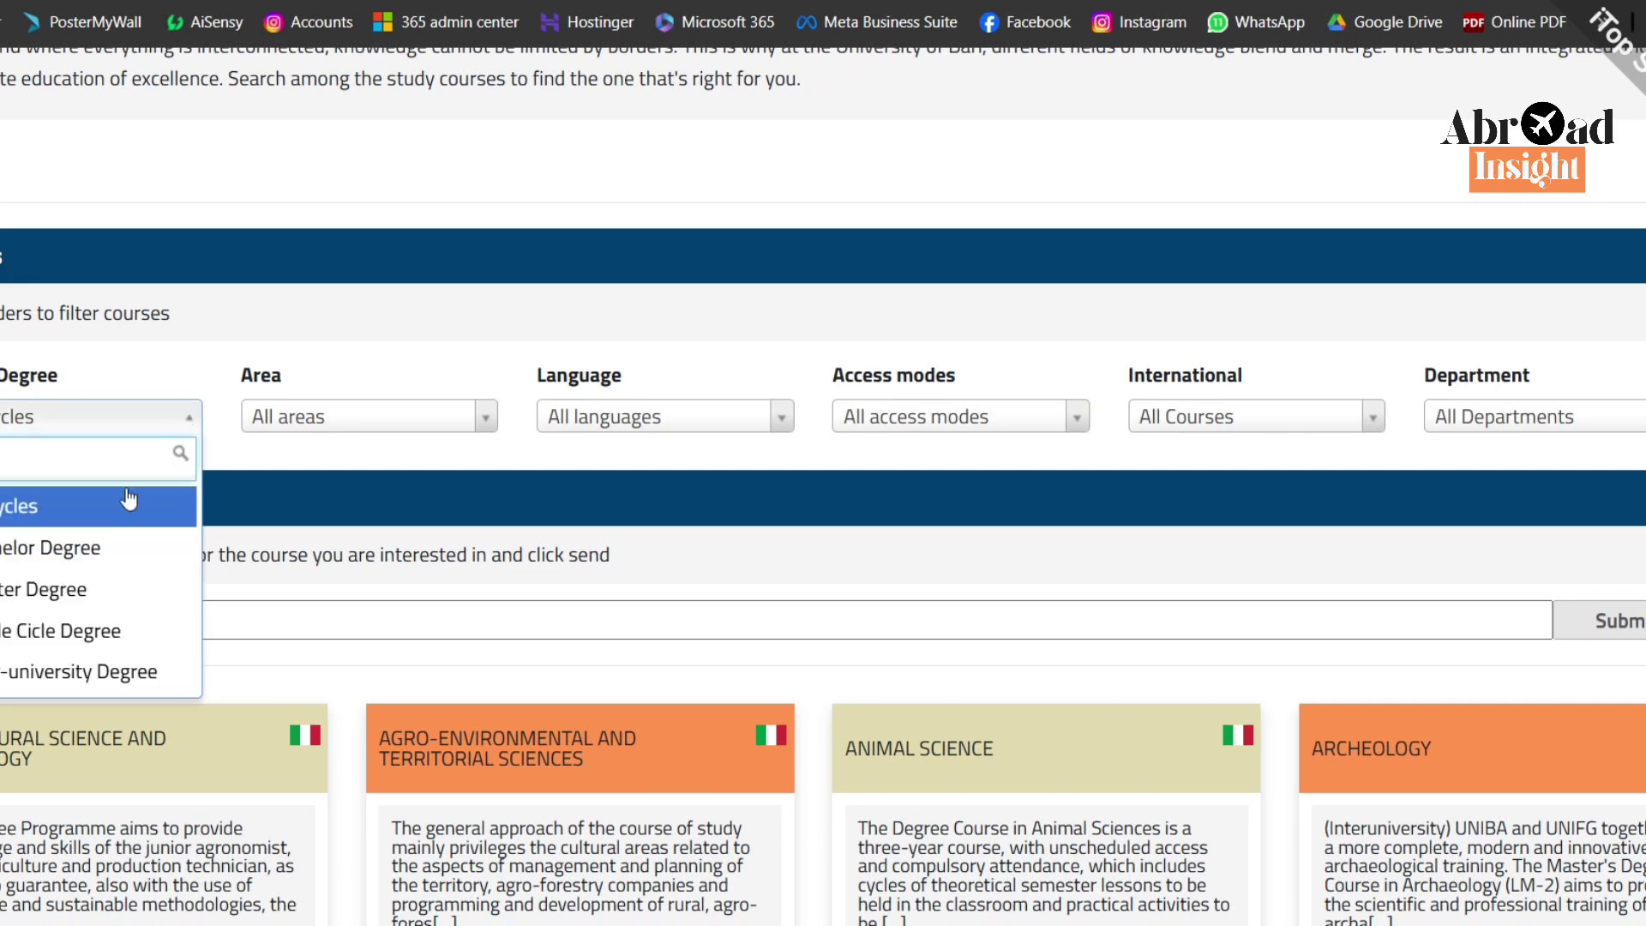
pyautogui.click(73, 600)
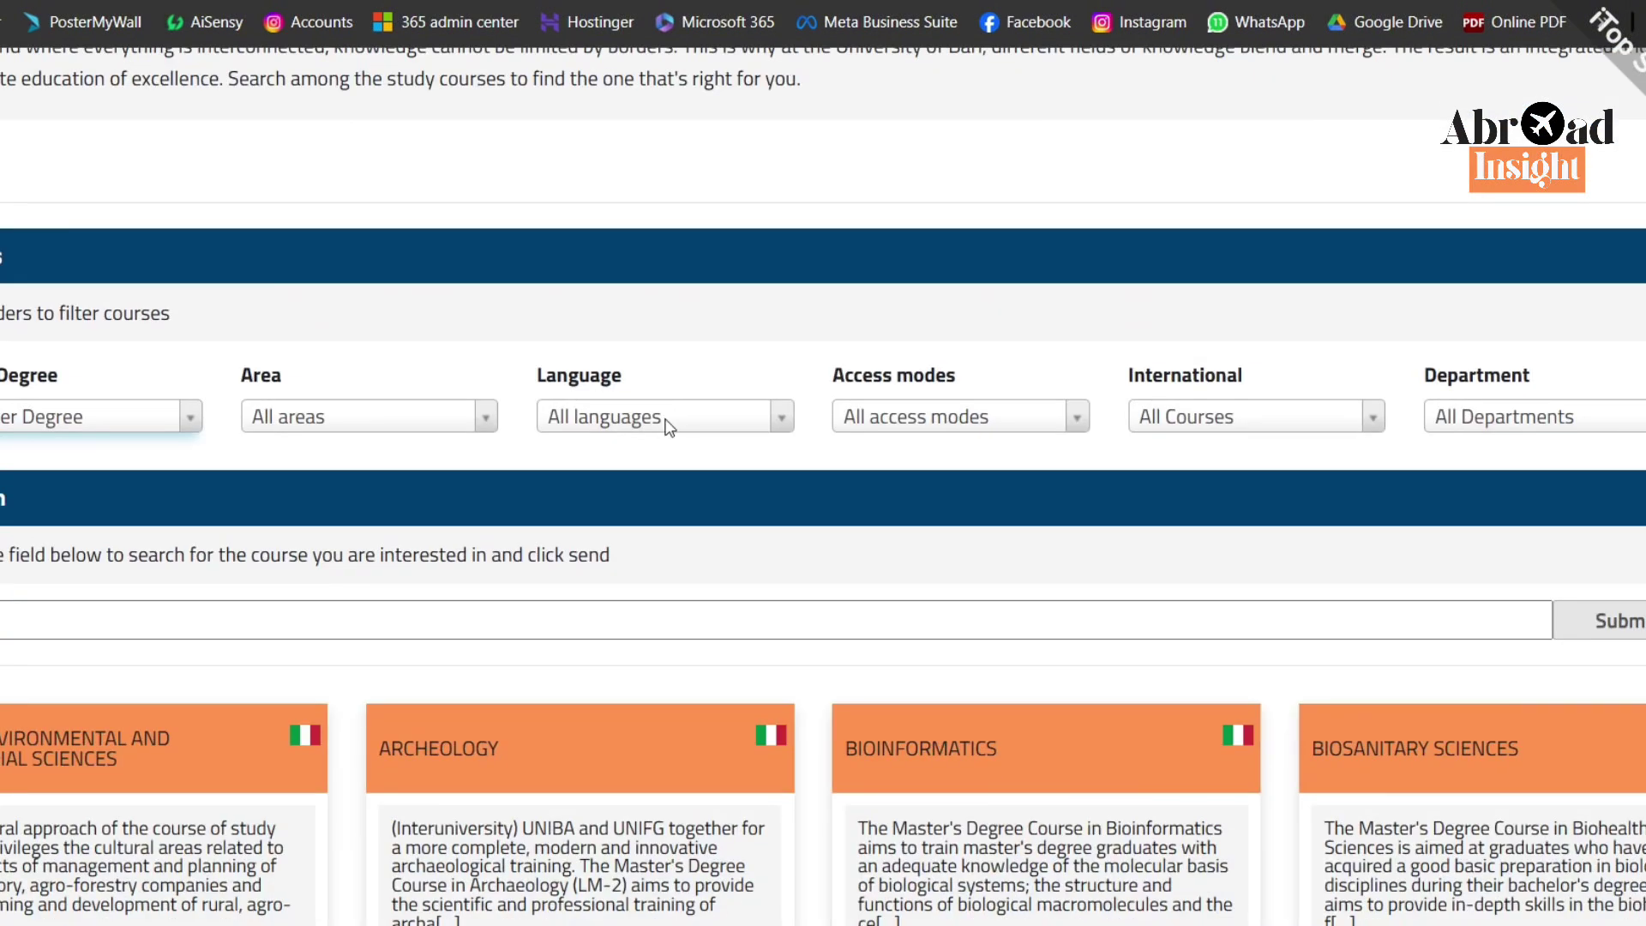
pyautogui.click(669, 419)
pyautogui.click(646, 561)
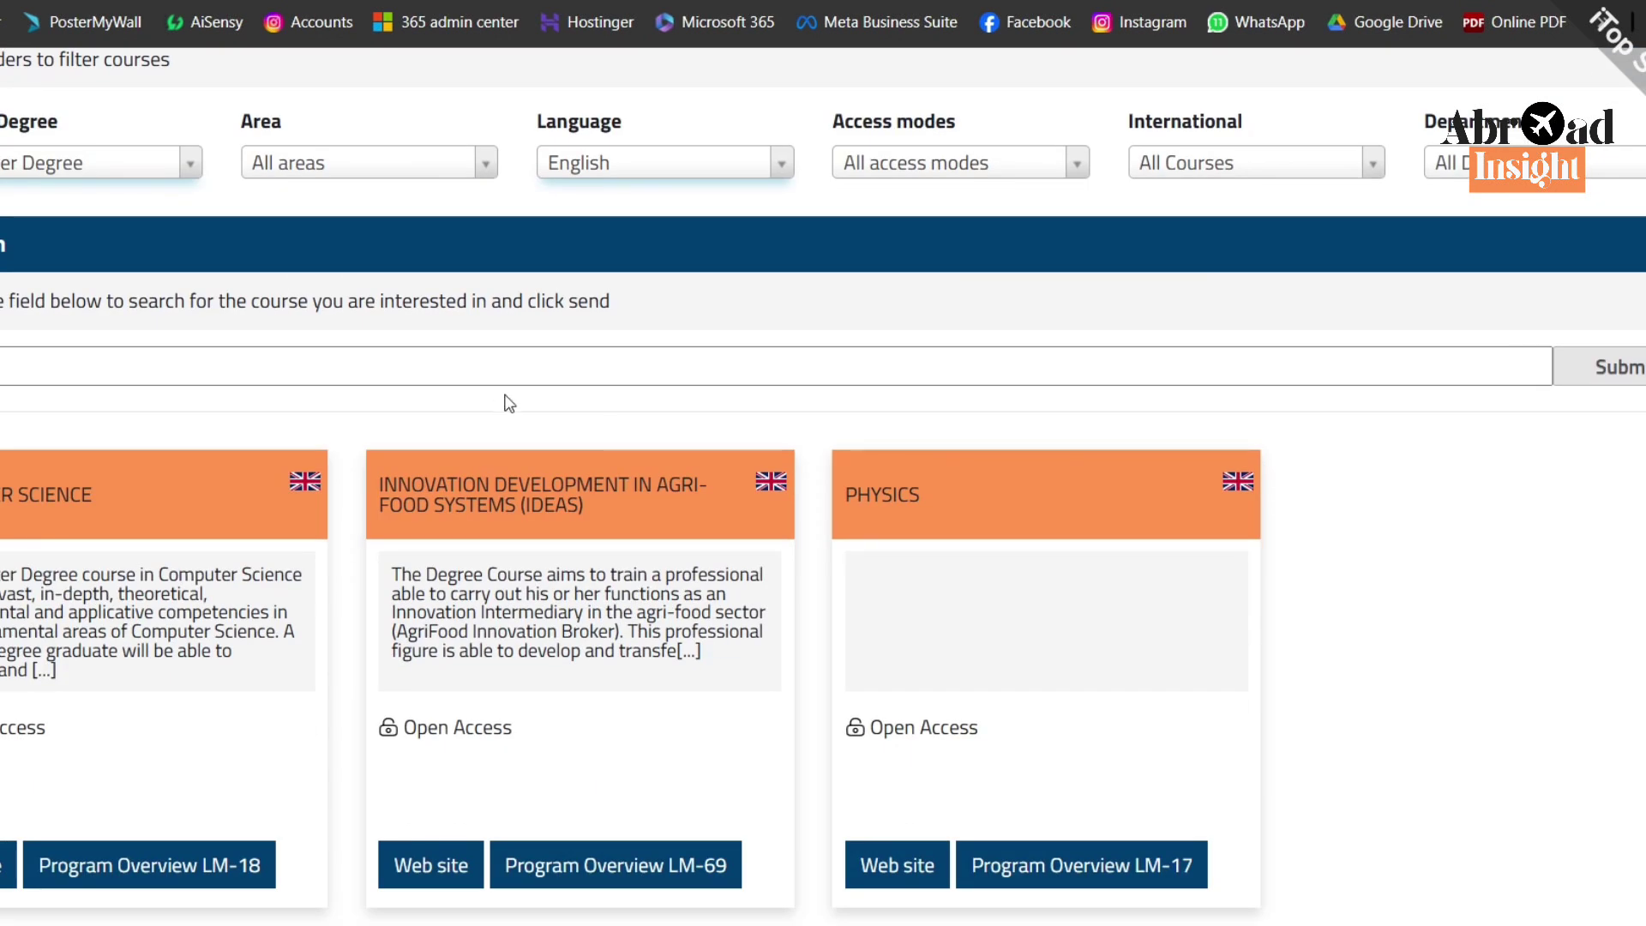
# Step: Review the titles and access modes of the filtered English-taught master's courses
pyautogui.scroll(-3, 196, 297)
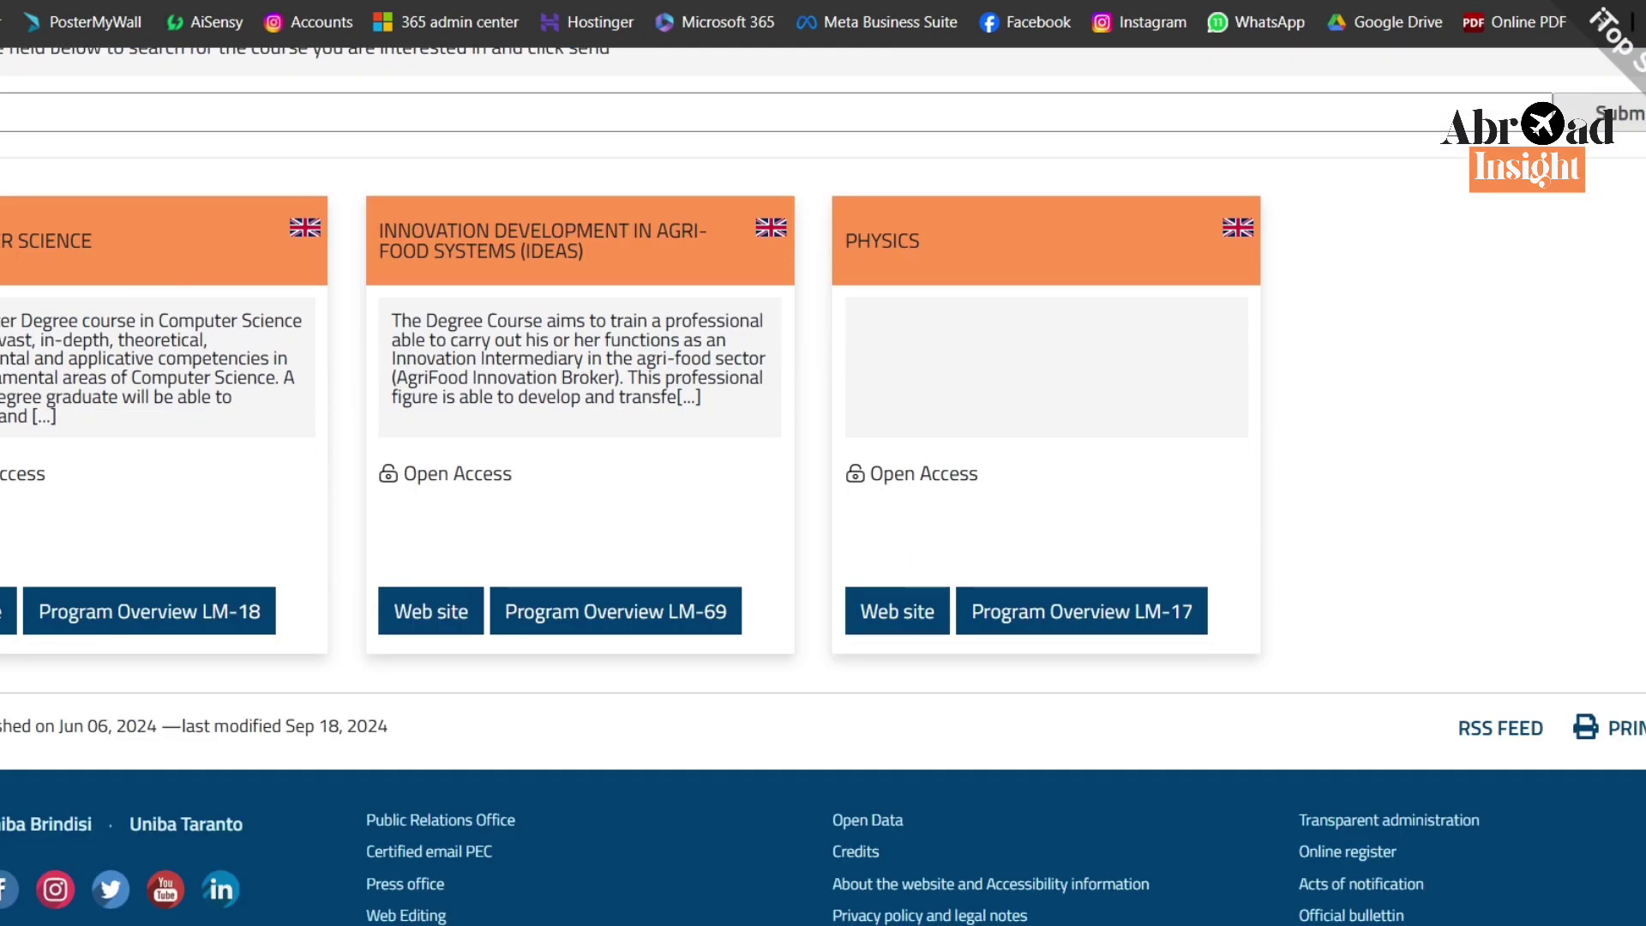
pyautogui.moveTo(2, 241); pyautogui.dragTo(93, 242)
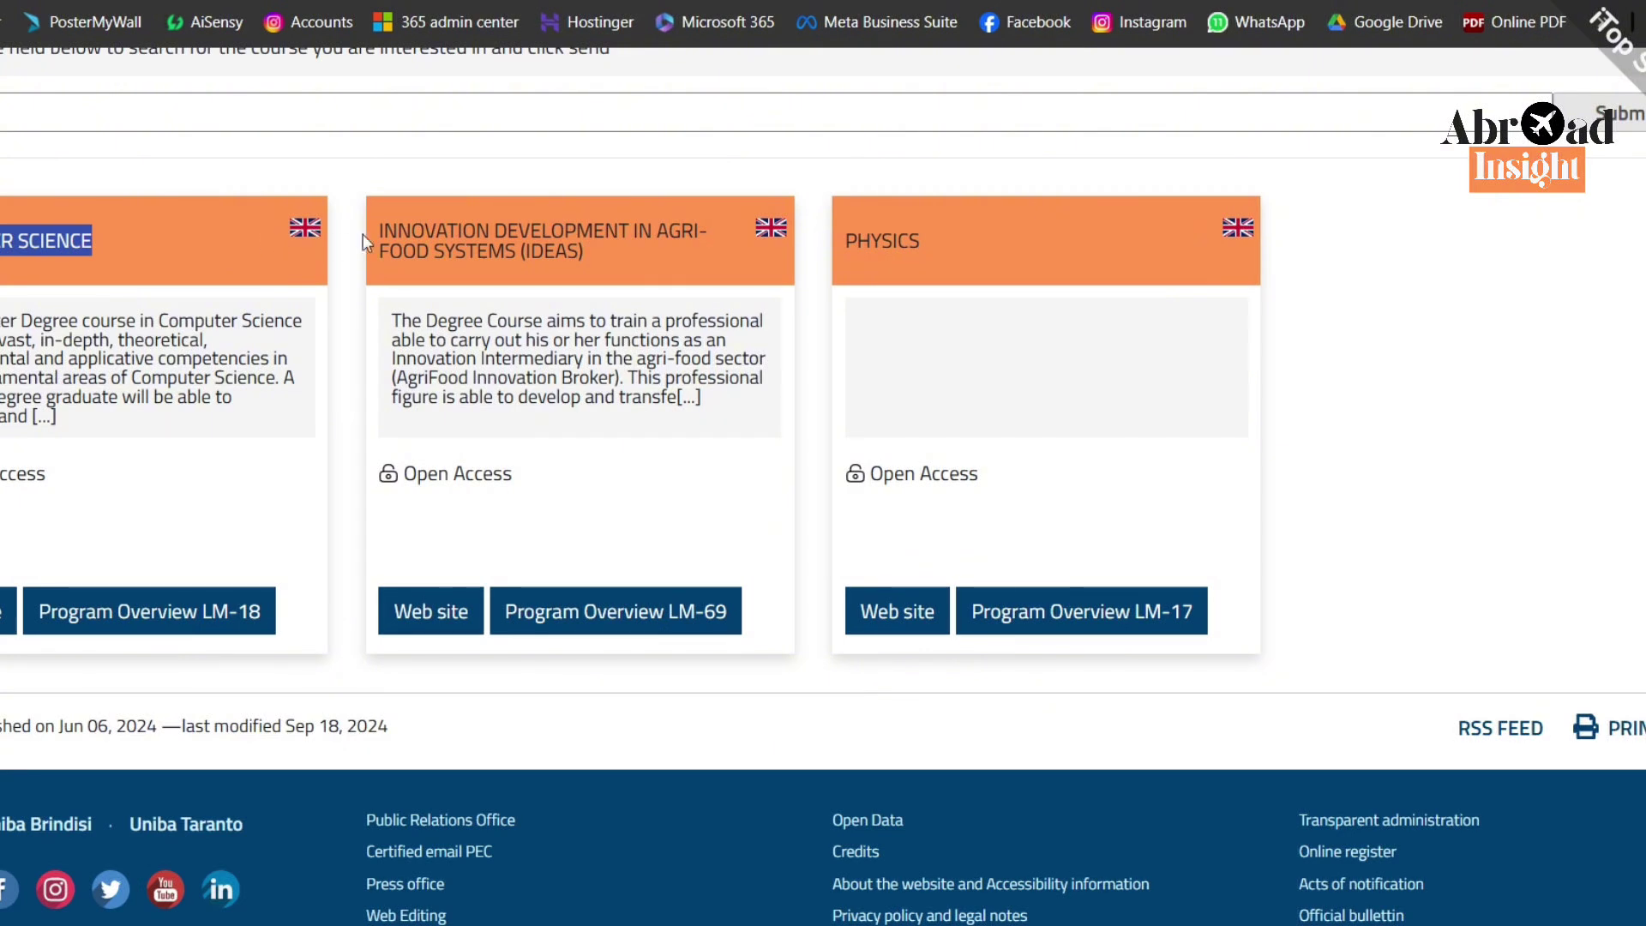
pyautogui.moveTo(380, 232); pyautogui.dragTo(700, 264)
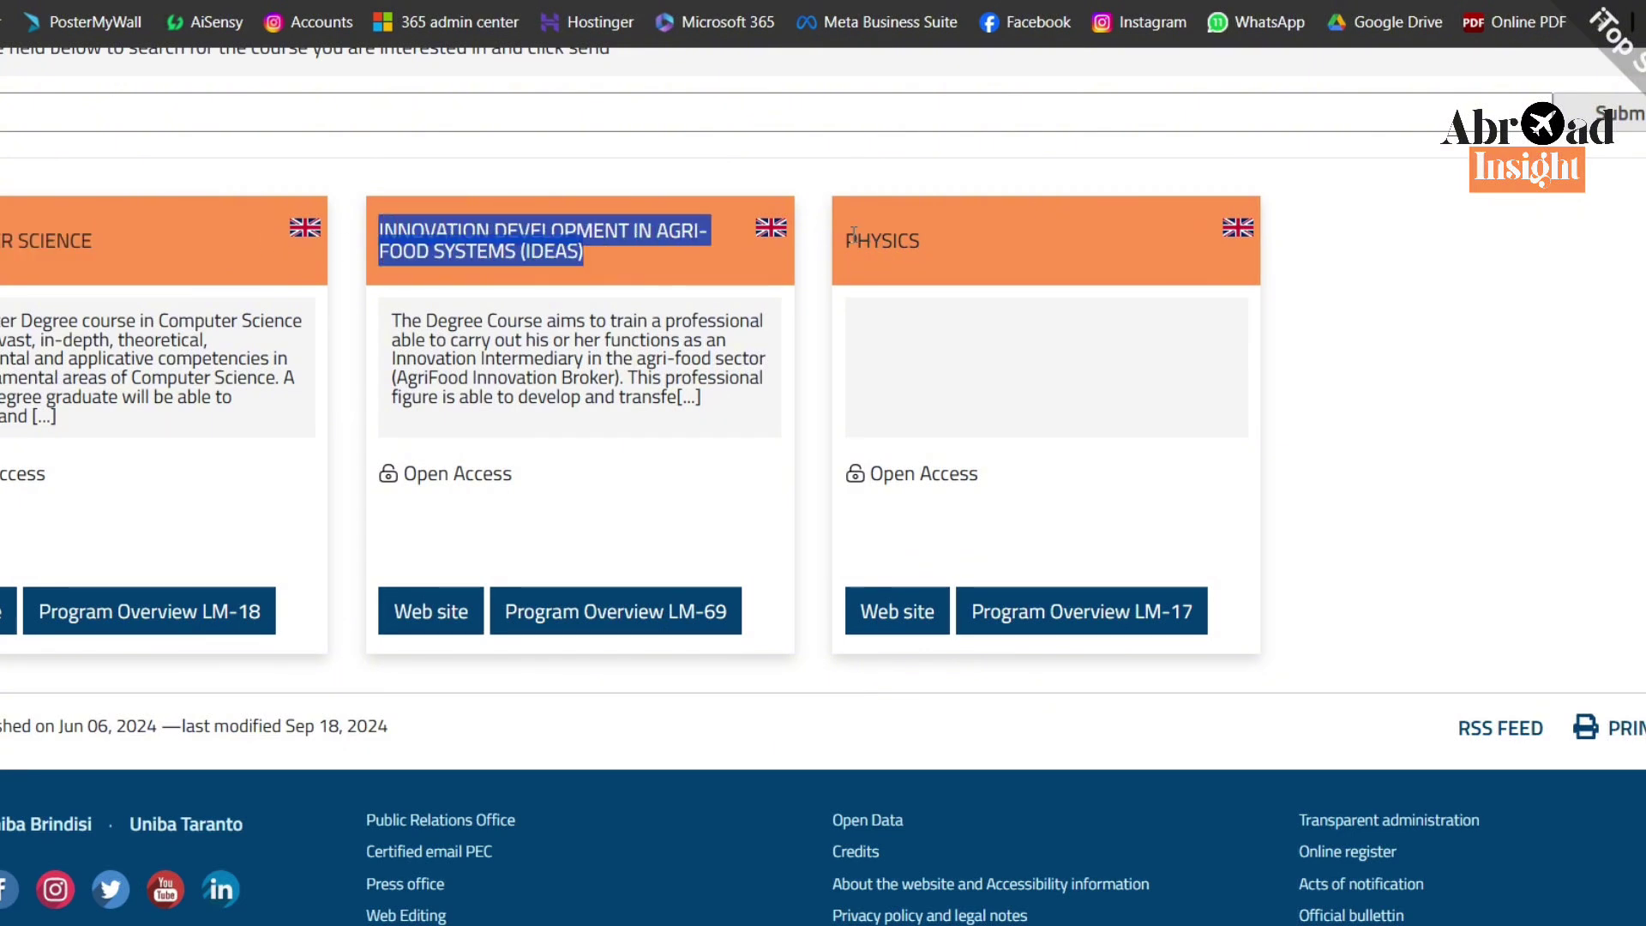
pyautogui.moveTo(847, 240); pyautogui.dragTo(900, 249)
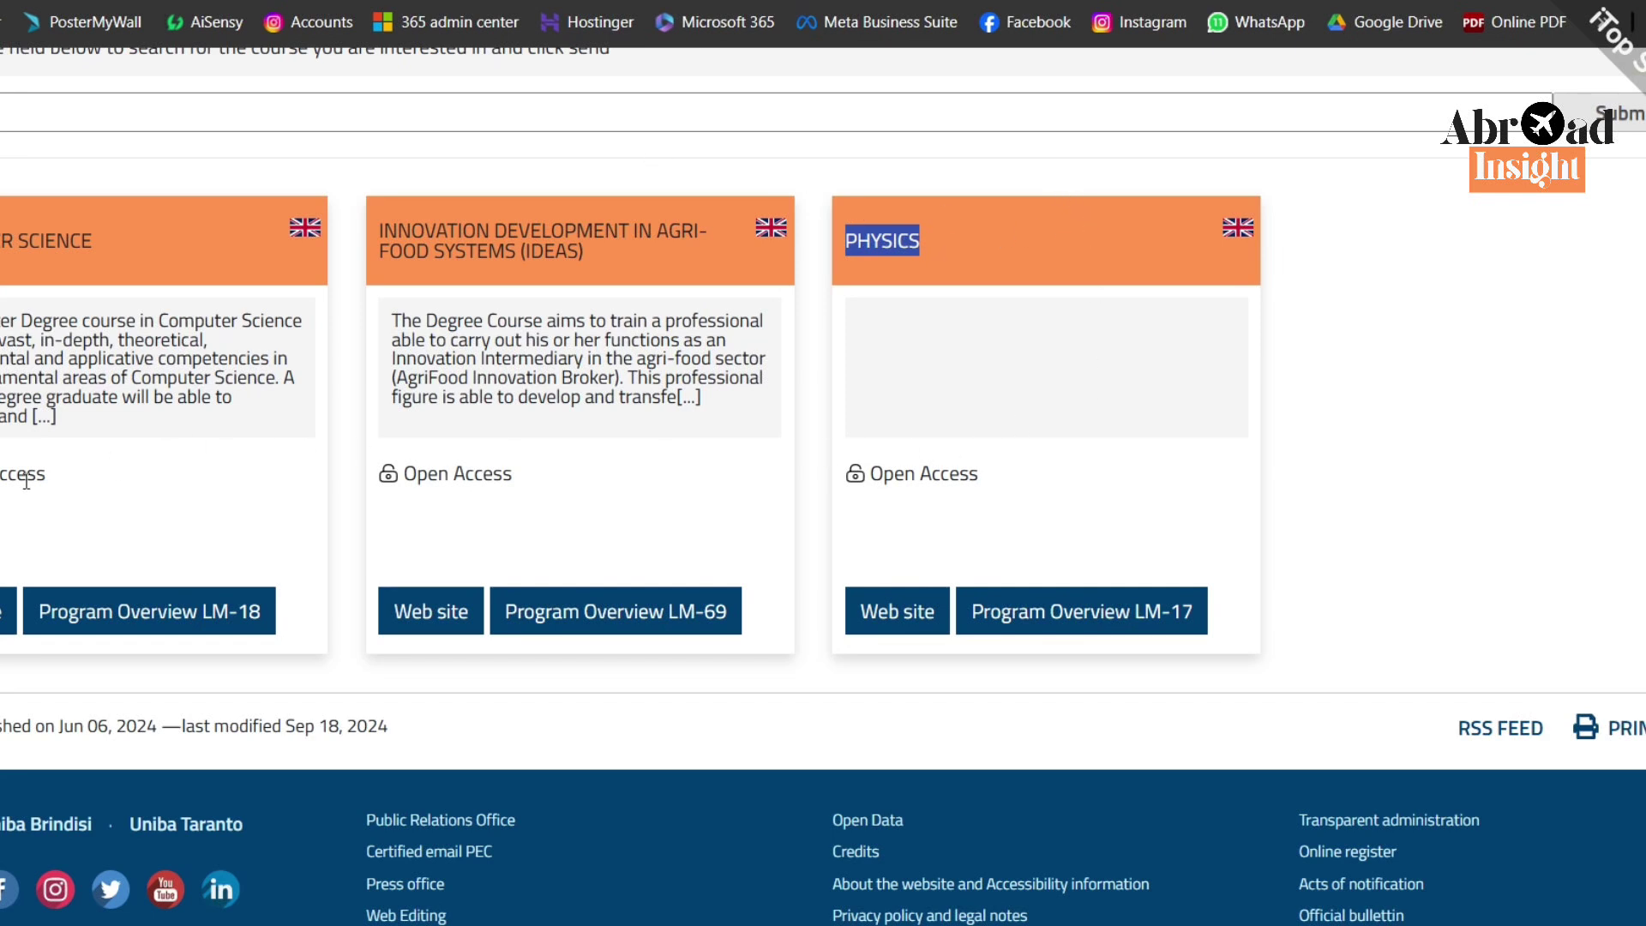
pyautogui.moveTo(57, 480); pyautogui.dragTo(1, 474)
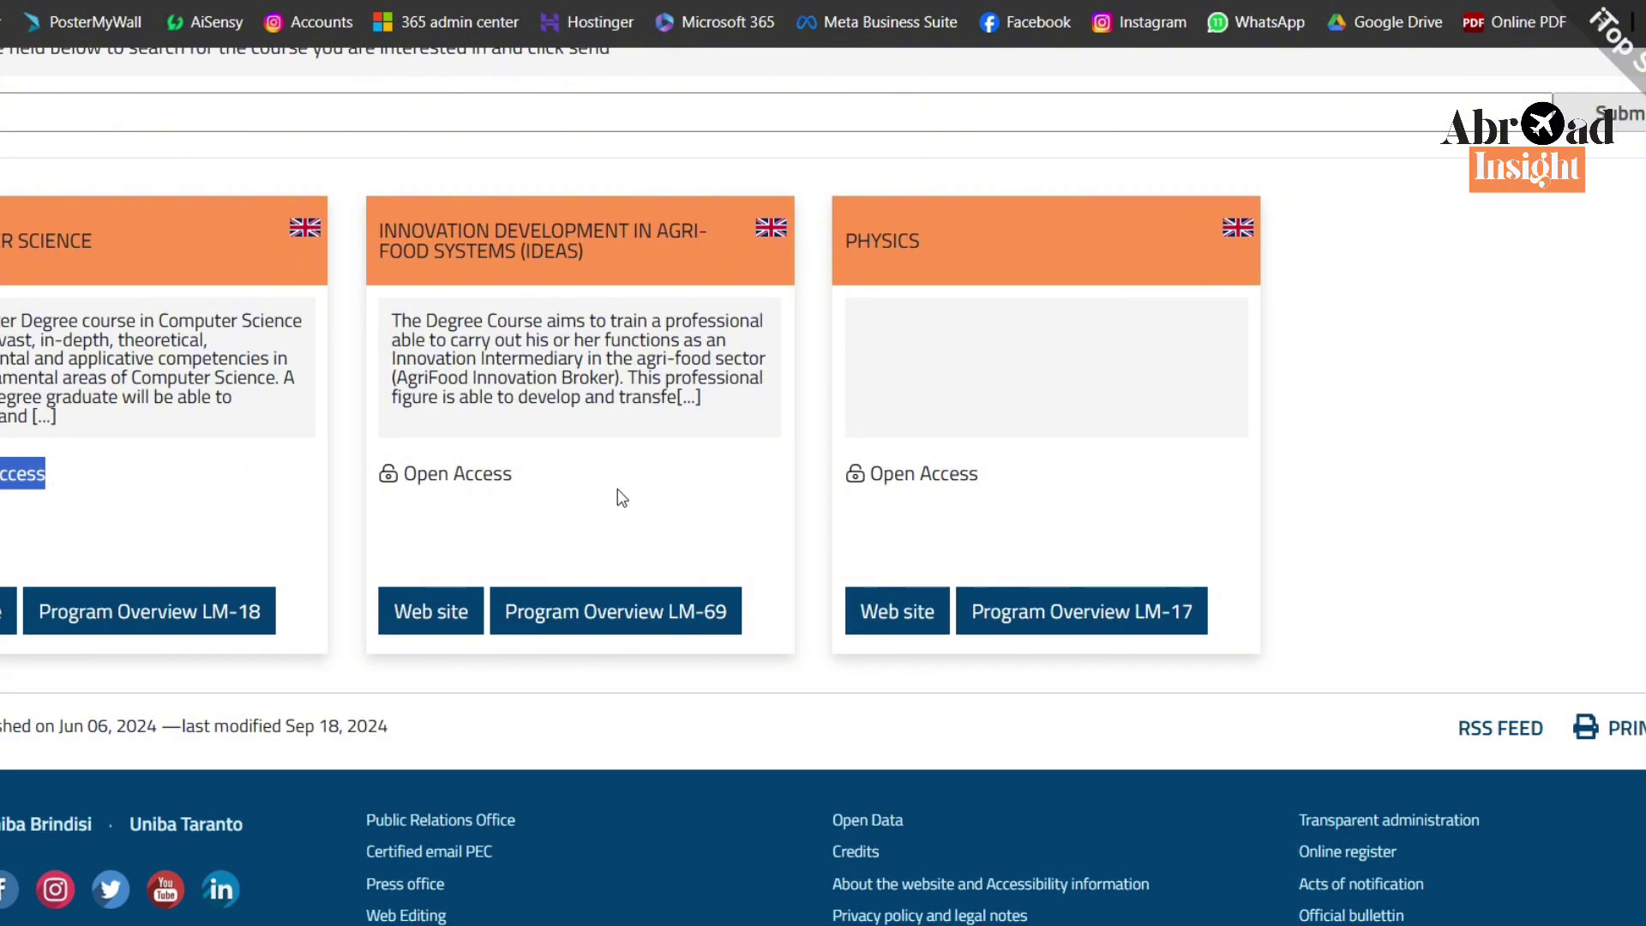
# Step: Return to the International students section and open its Admission page
pyautogui.scroll(10, 622, 497)
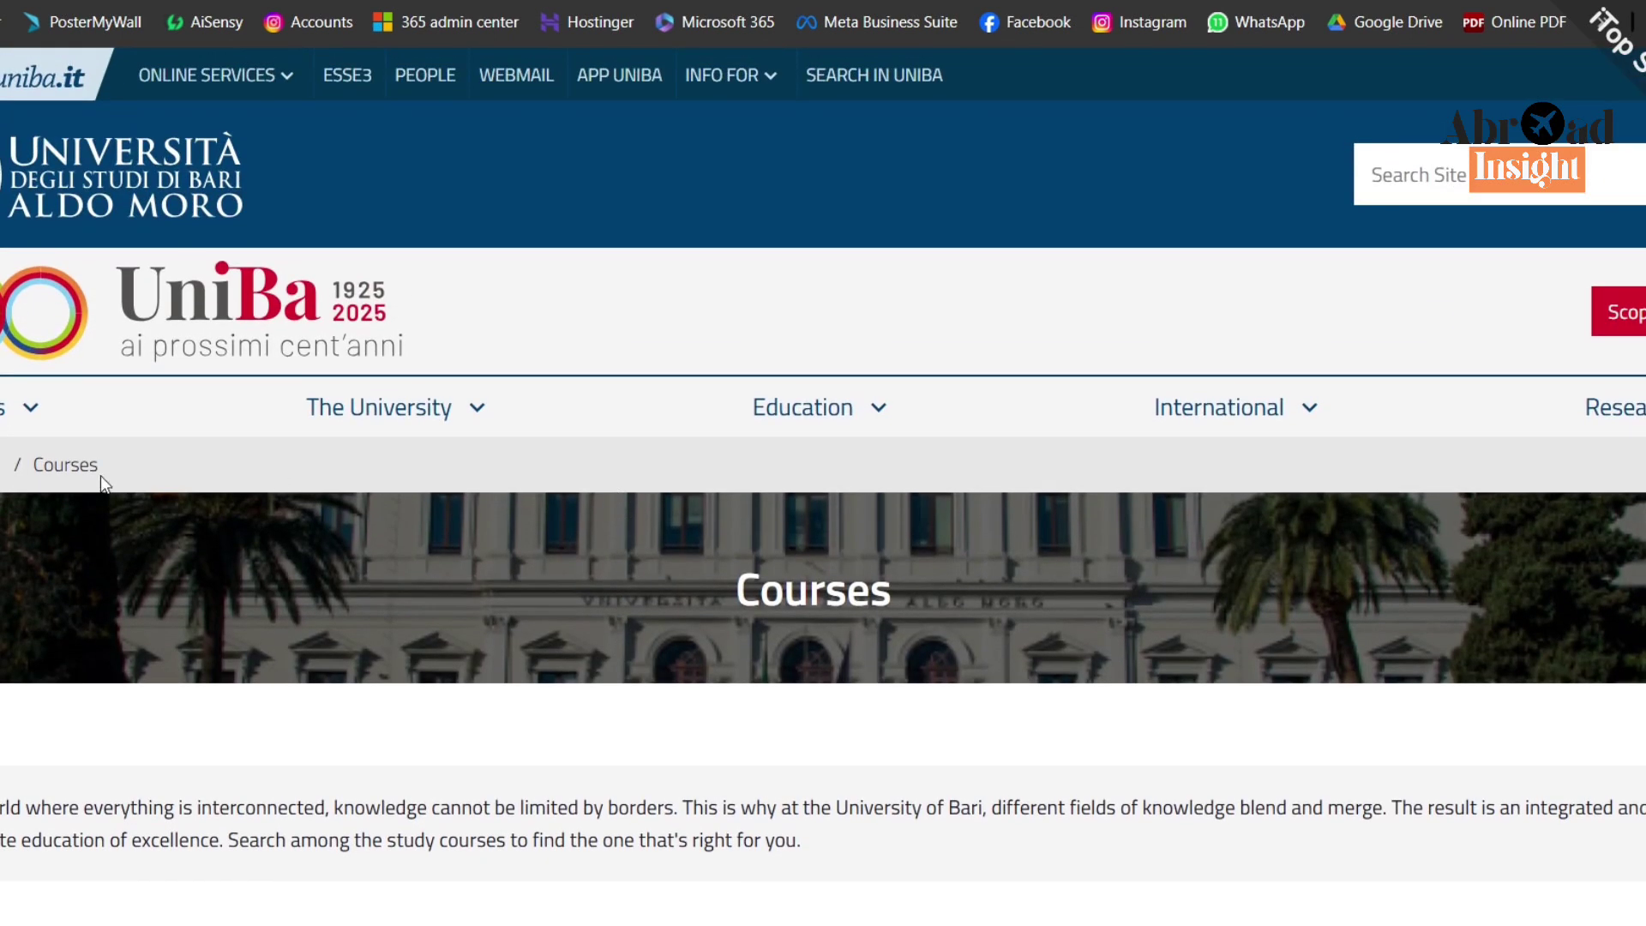
pyautogui.moveTo(14, 415)
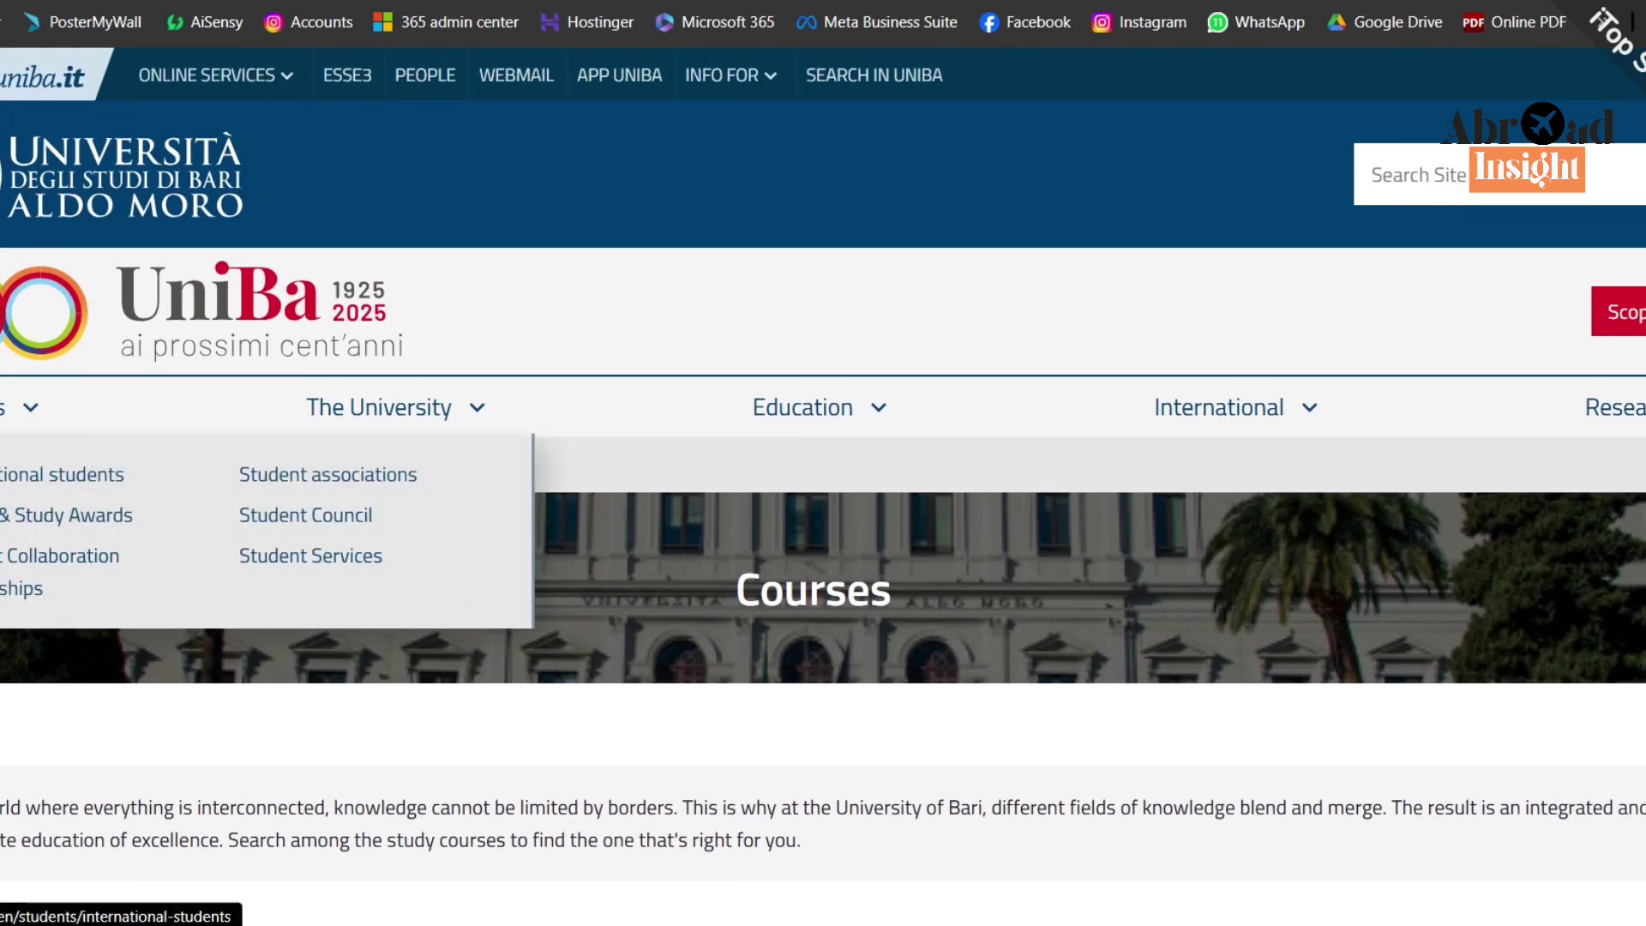
pyautogui.click(17, 476)
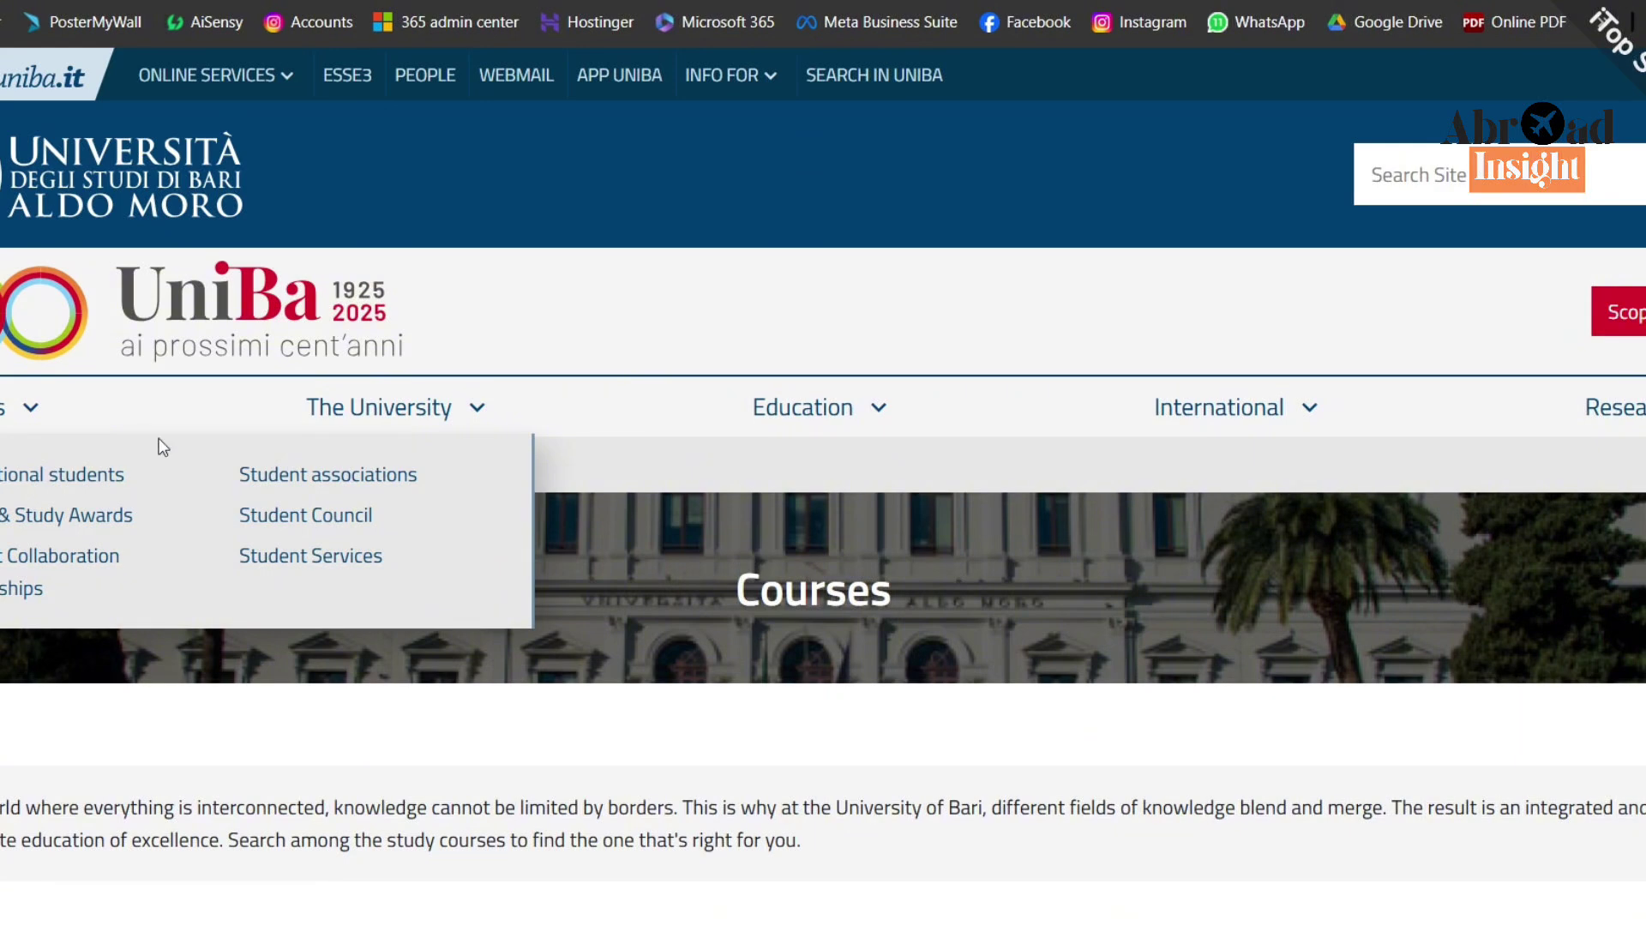
pyautogui.scroll(-4, 277, 372)
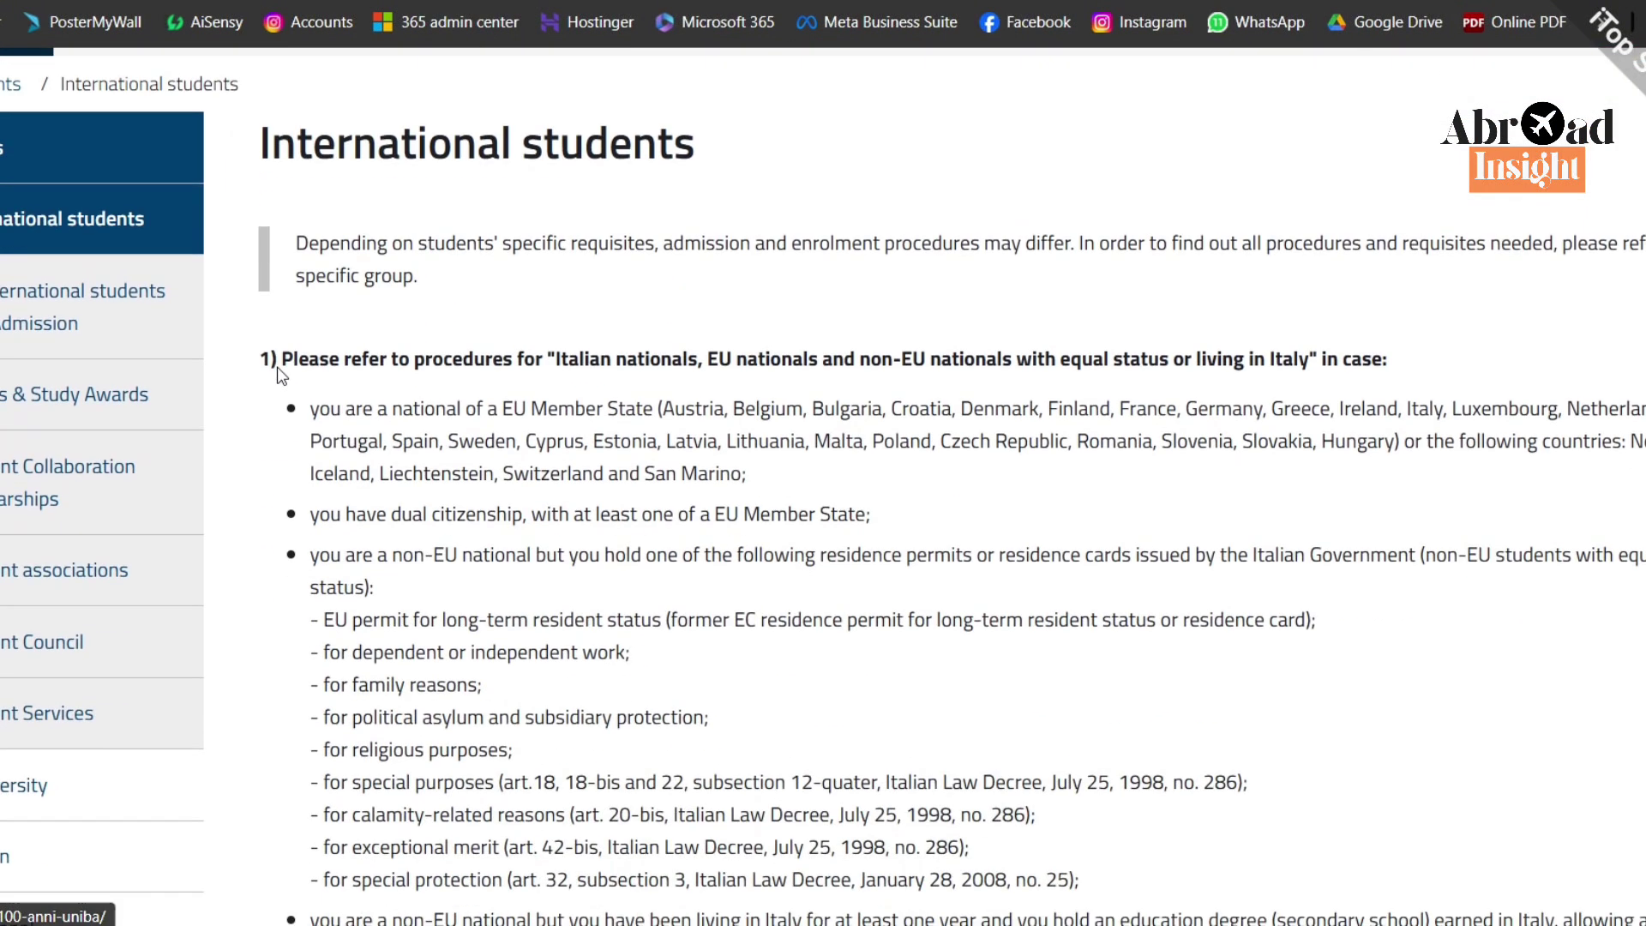
pyautogui.click(52, 300)
# Step: Examine the master's degree admission section, focusing on the entry for non-EU students living abroad
pyautogui.scroll(-5, 776, 368)
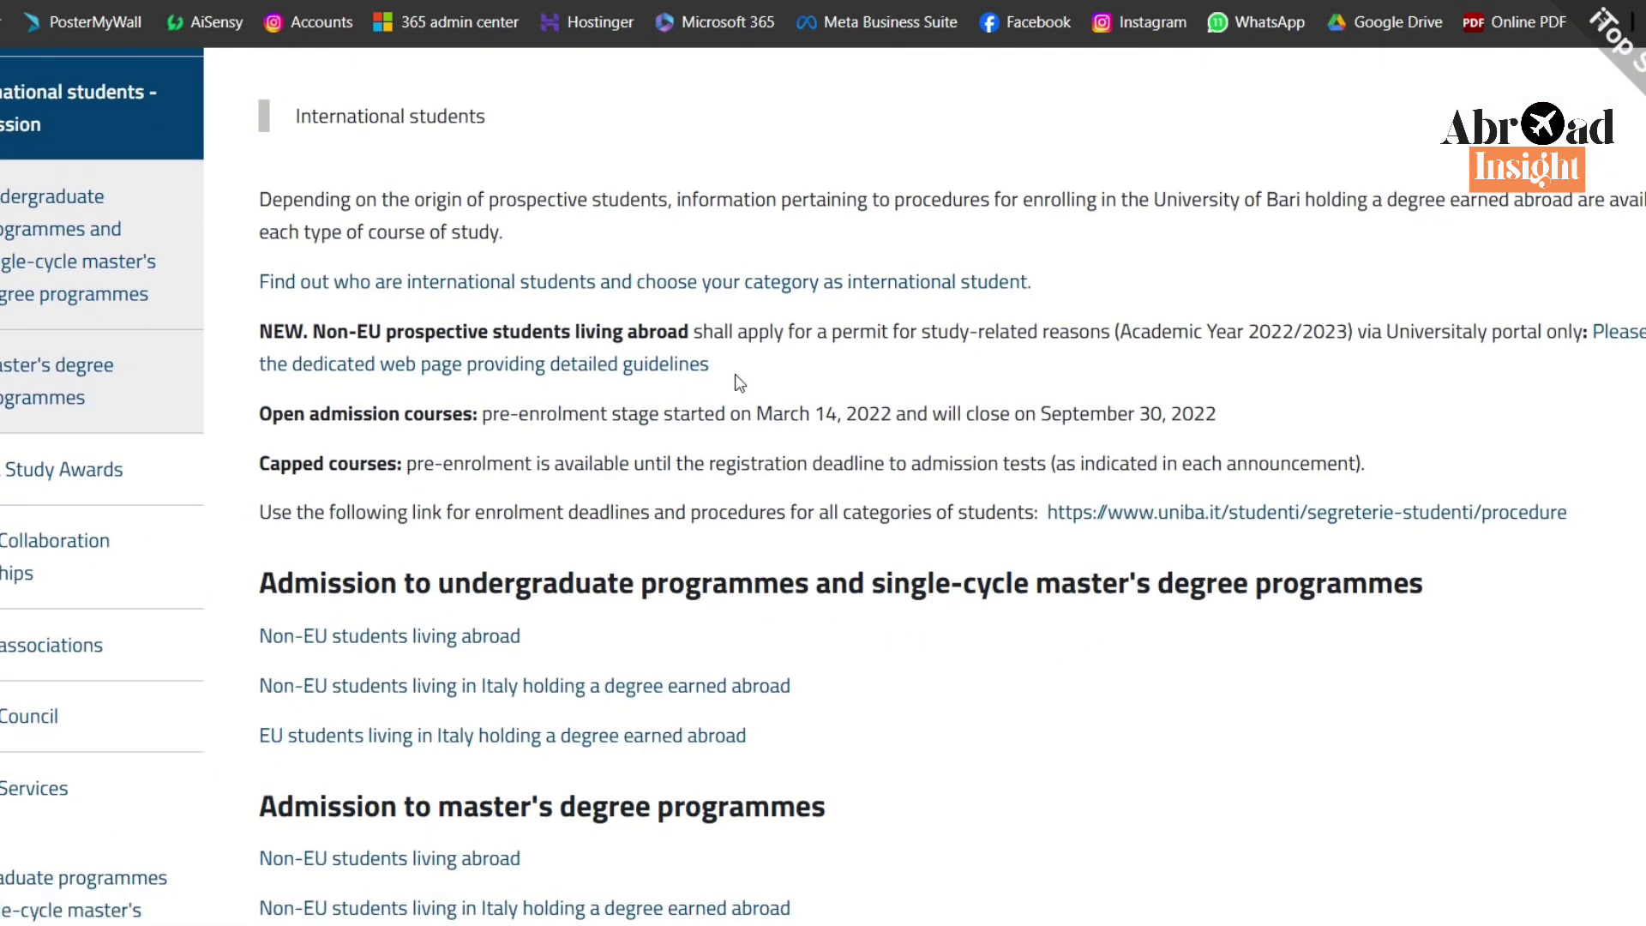
pyautogui.scroll(-5, 737, 377)
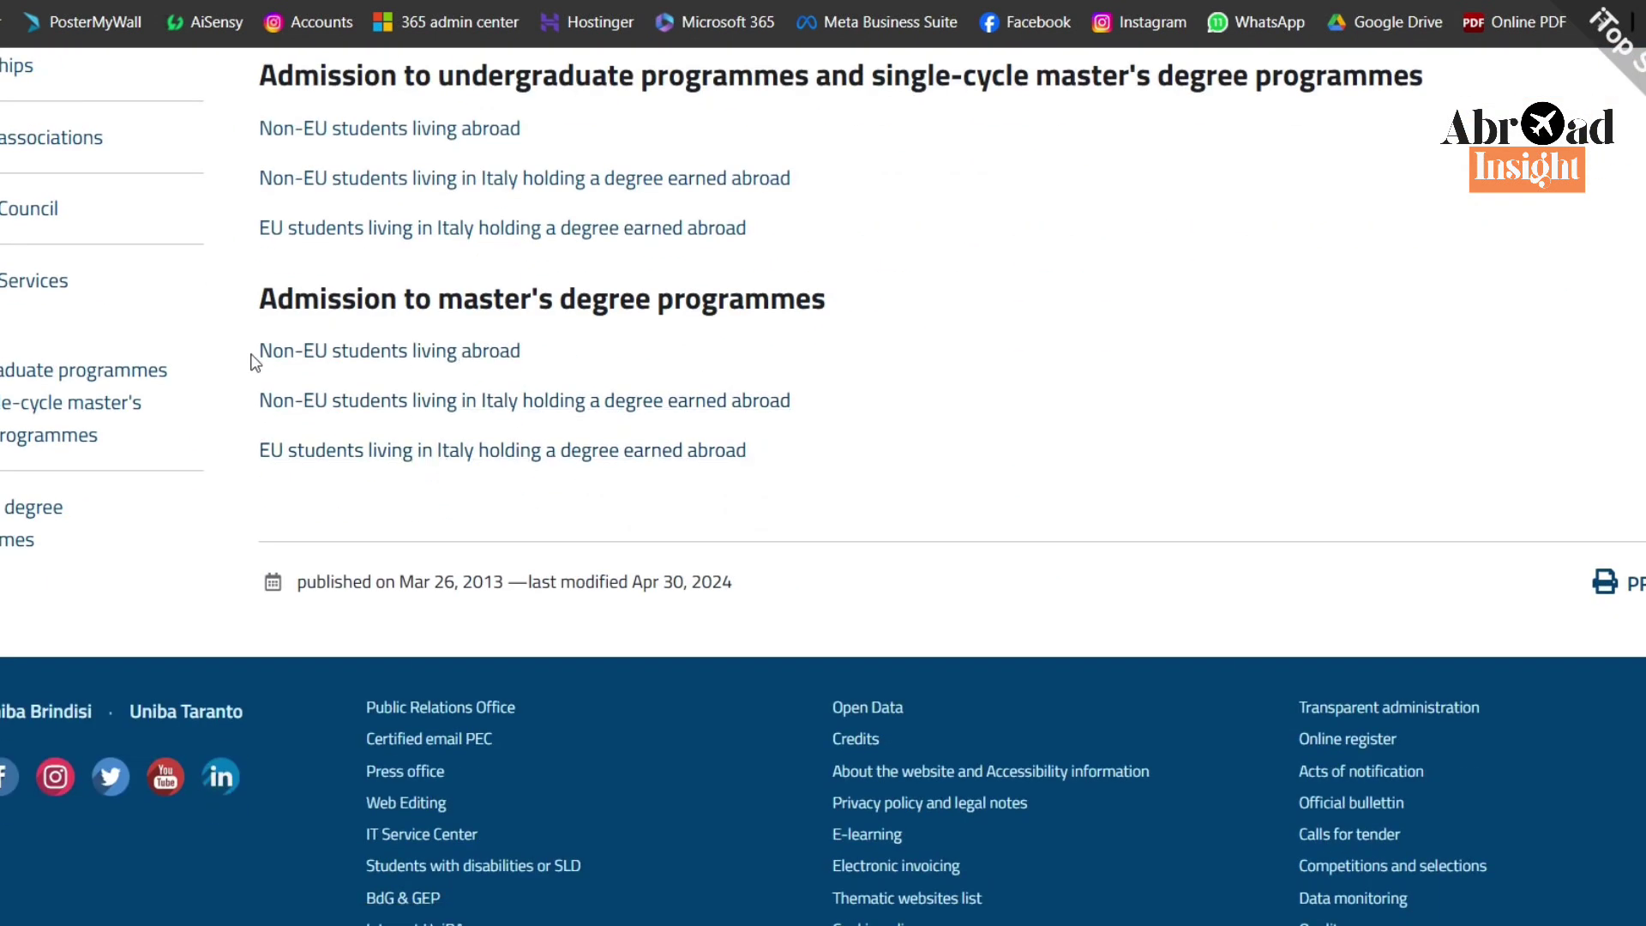
pyautogui.moveTo(255, 362); pyautogui.dragTo(526, 367)
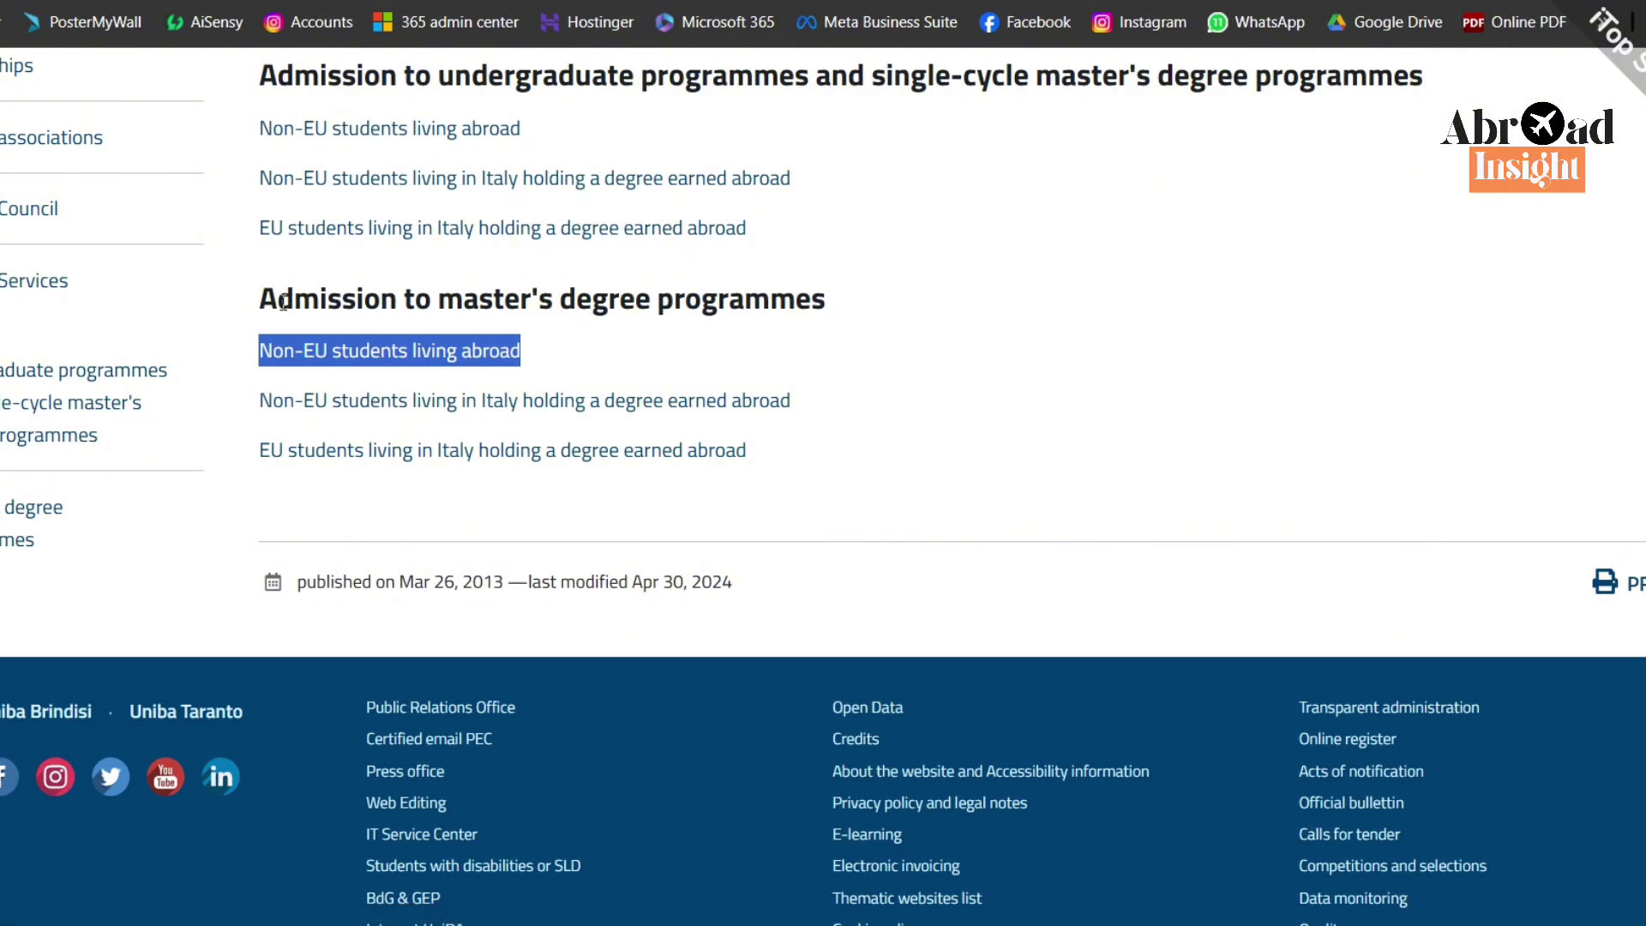
pyautogui.moveTo(266, 298); pyautogui.dragTo(826, 300)
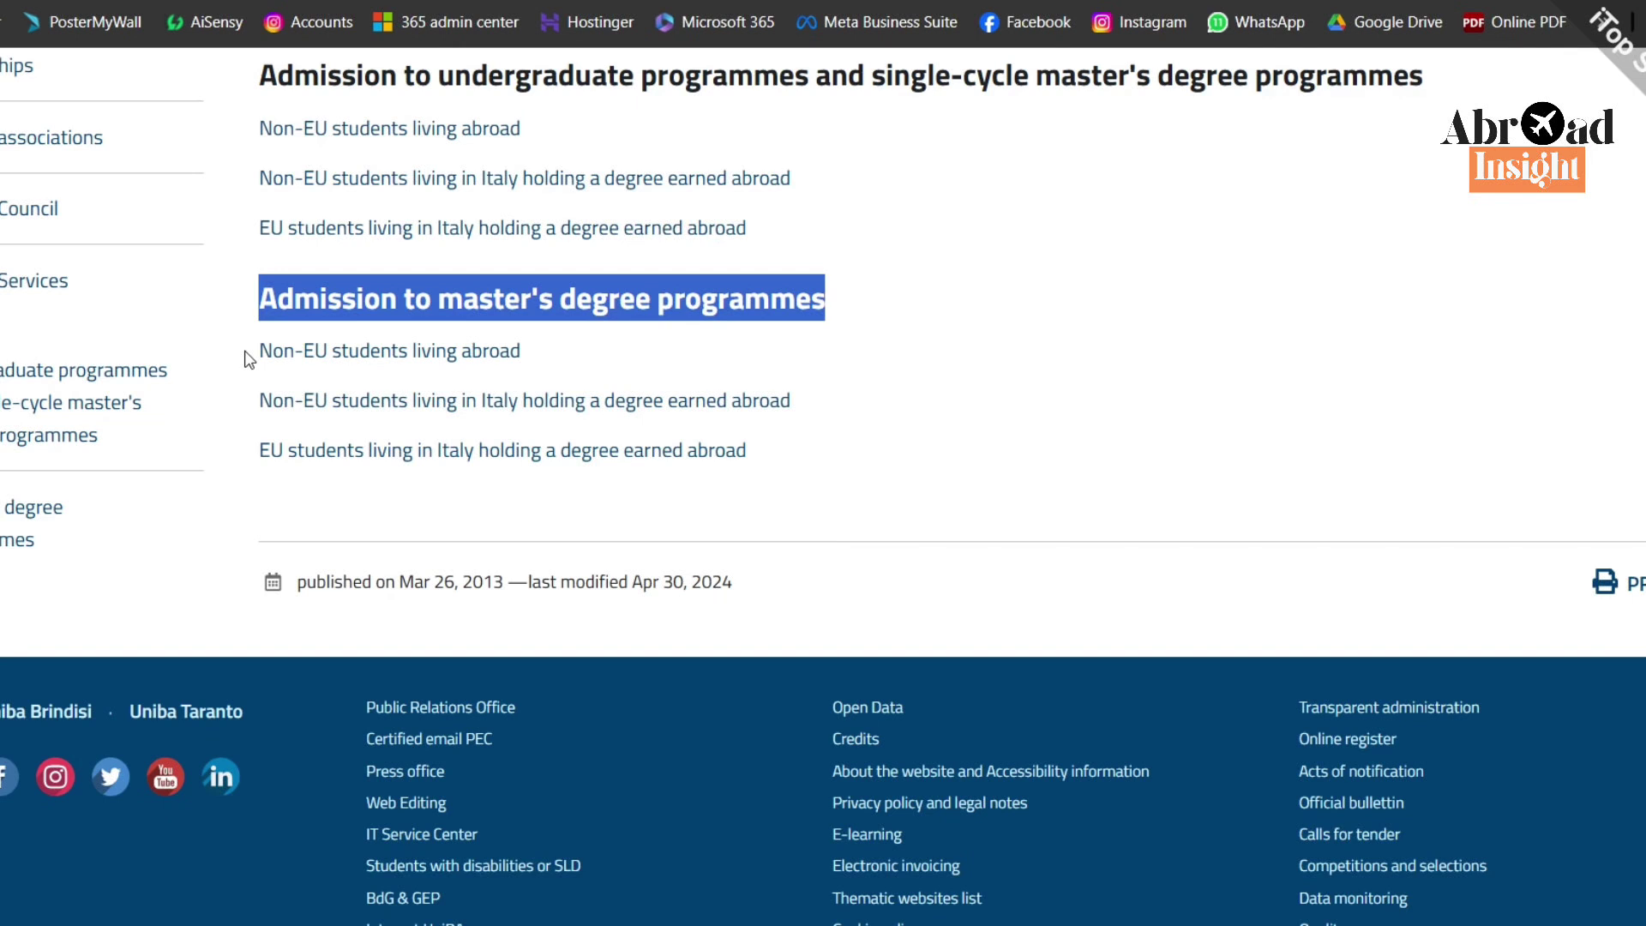
# Step: Open the master's degree admission page for non-EU students living abroad and review the instruction to pre-enrol online via Universitaly
pyautogui.moveTo(249, 359); pyautogui.dragTo(523, 363)
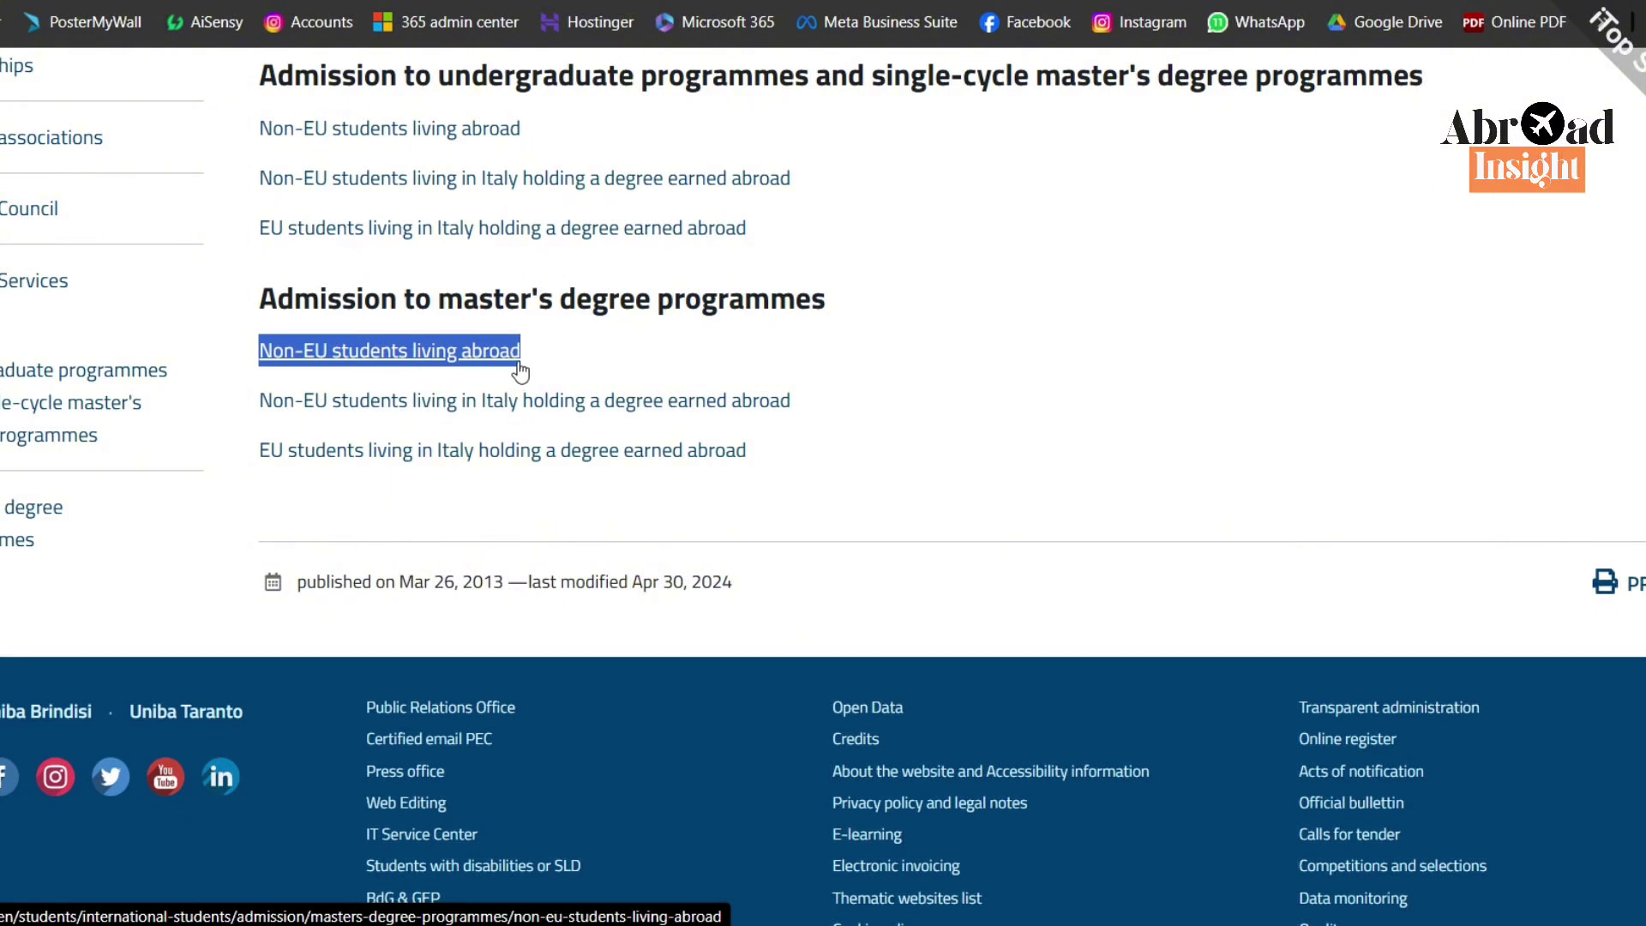
pyautogui.click(455, 356)
pyautogui.scroll(-8, 599, 349)
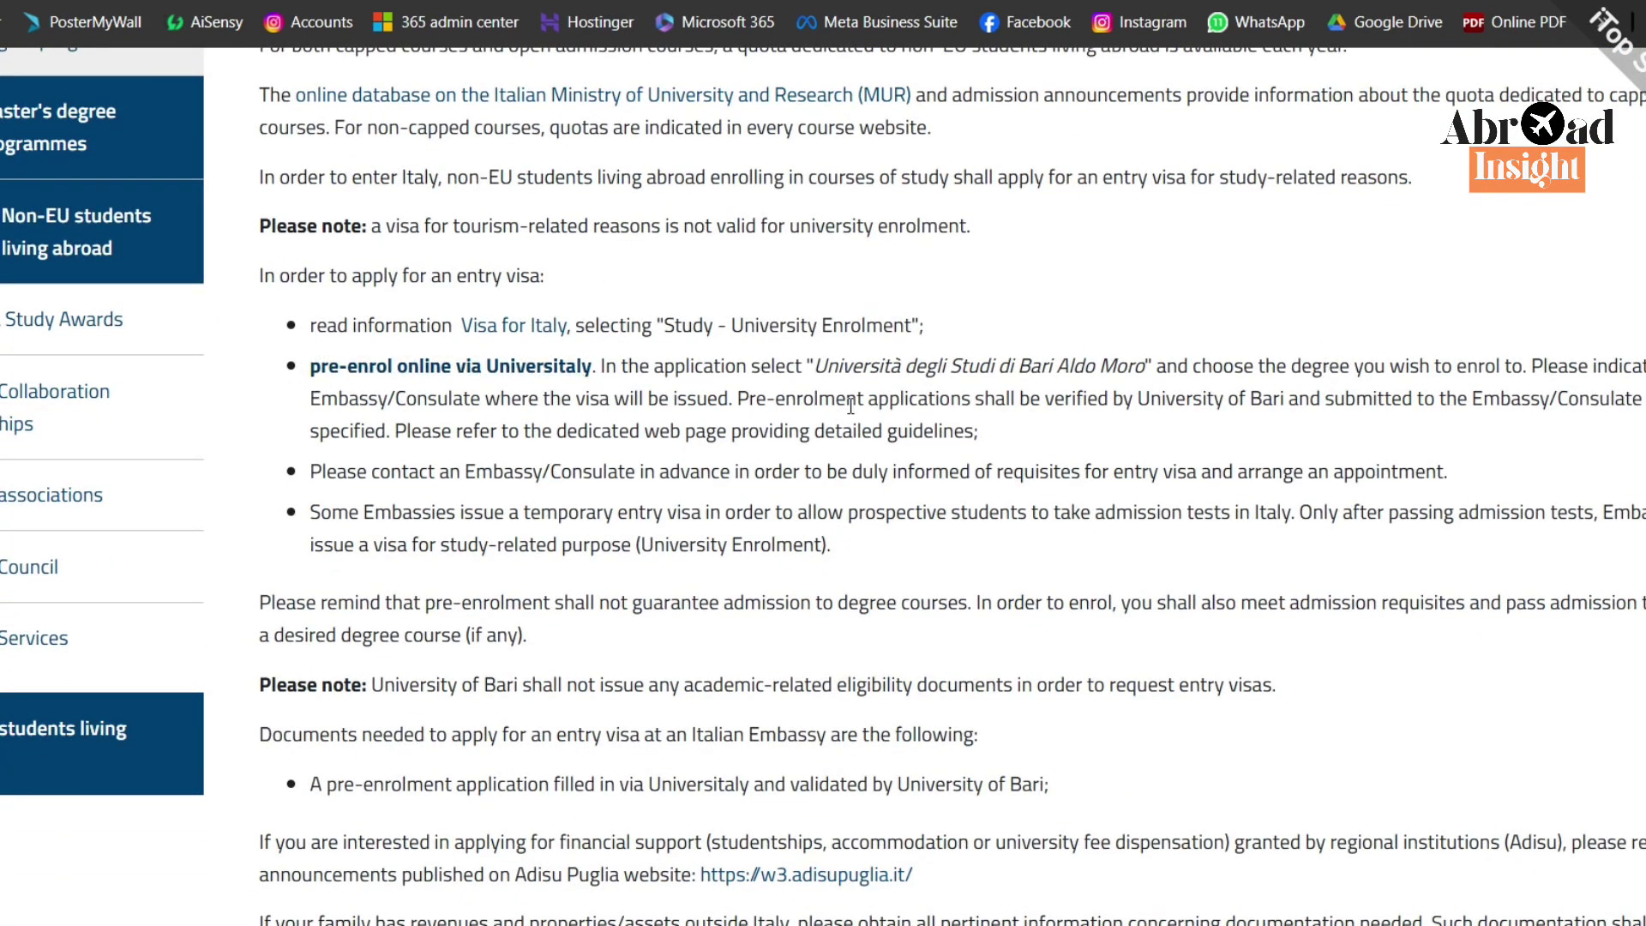
pyautogui.moveTo(309, 367); pyautogui.dragTo(1528, 369)
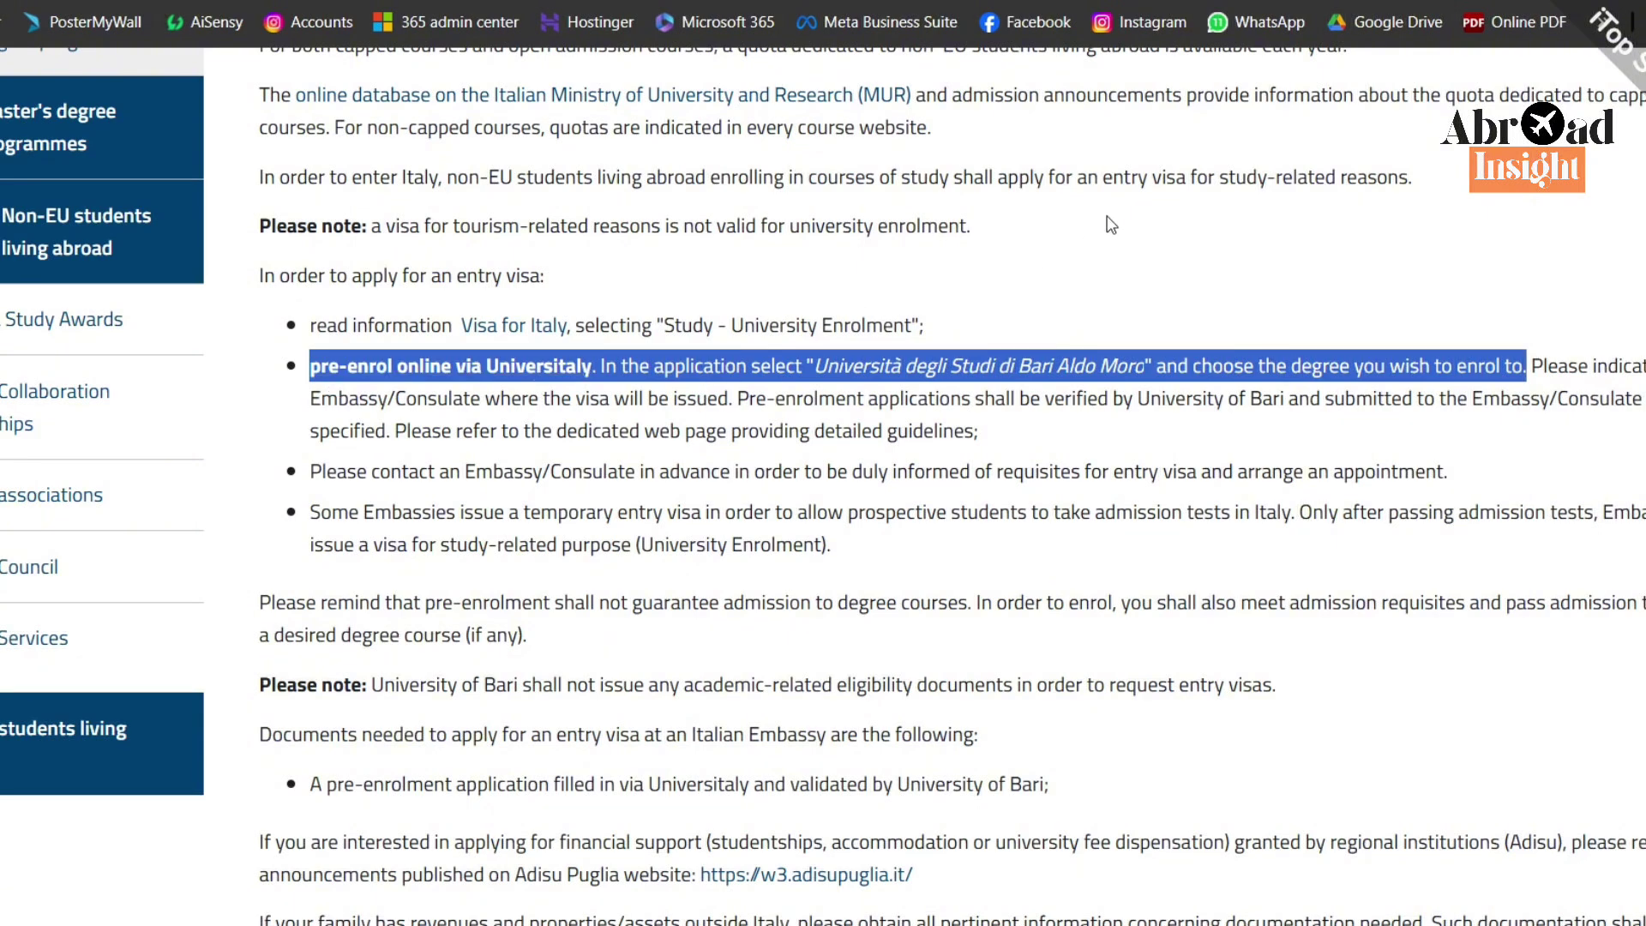
pyautogui.click(1124, 256)
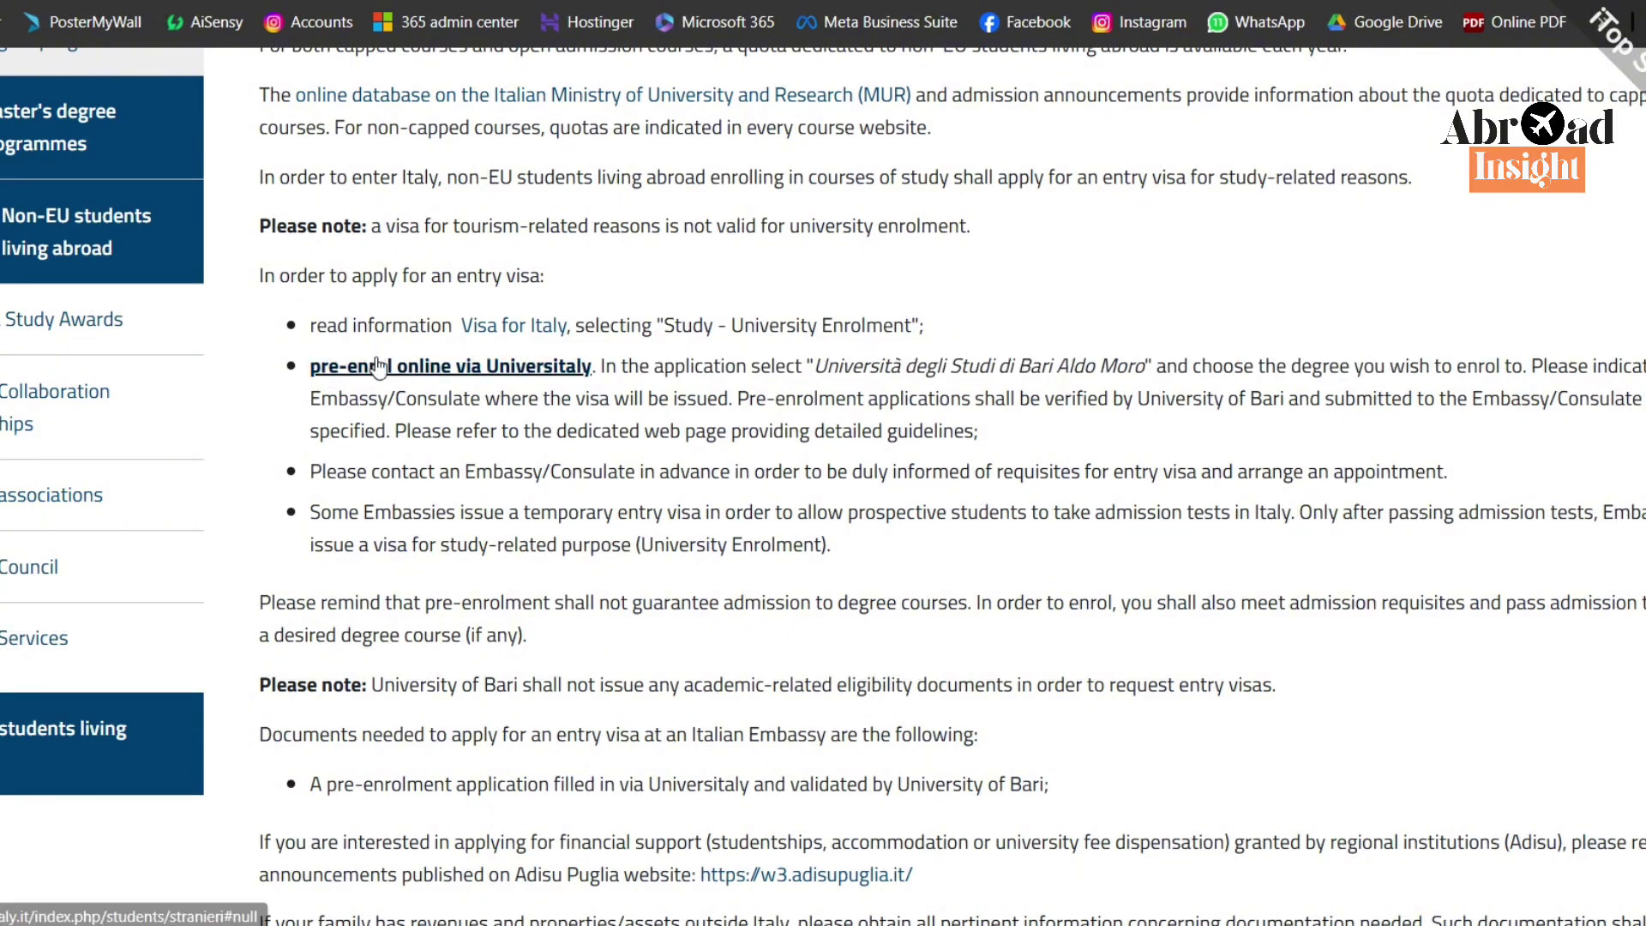
# Step: Follow the Universitaly pre-enrolment link, continue through the site's home page, and open new-user registration from the sign-in page
pyautogui.click(474, 374)
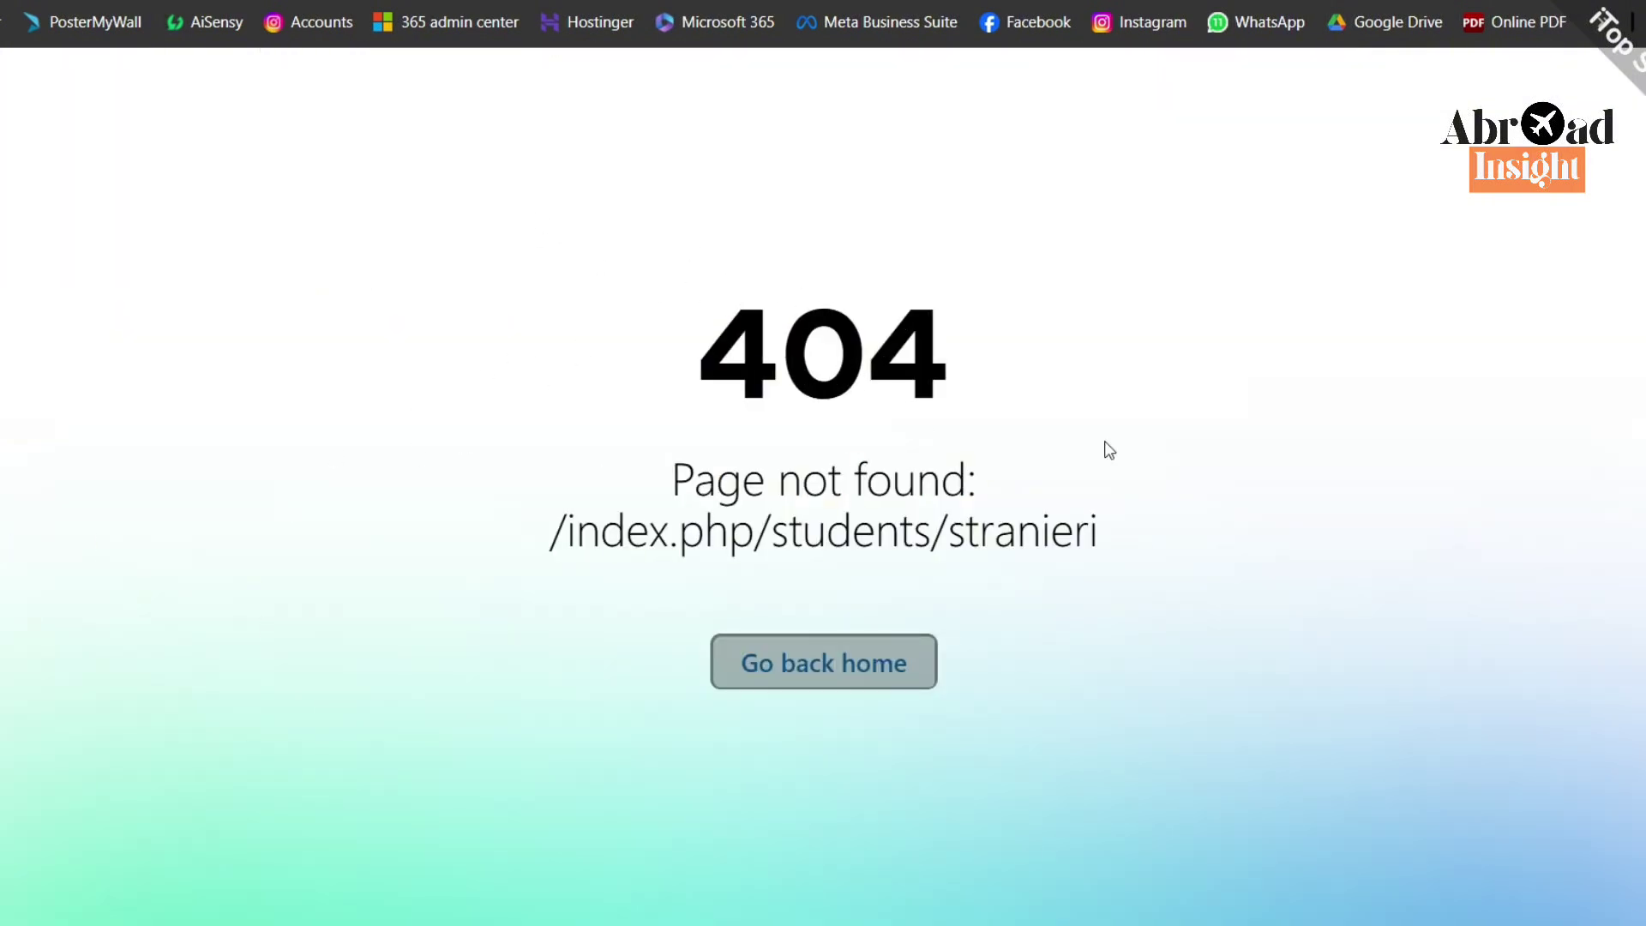
pyautogui.click(820, 673)
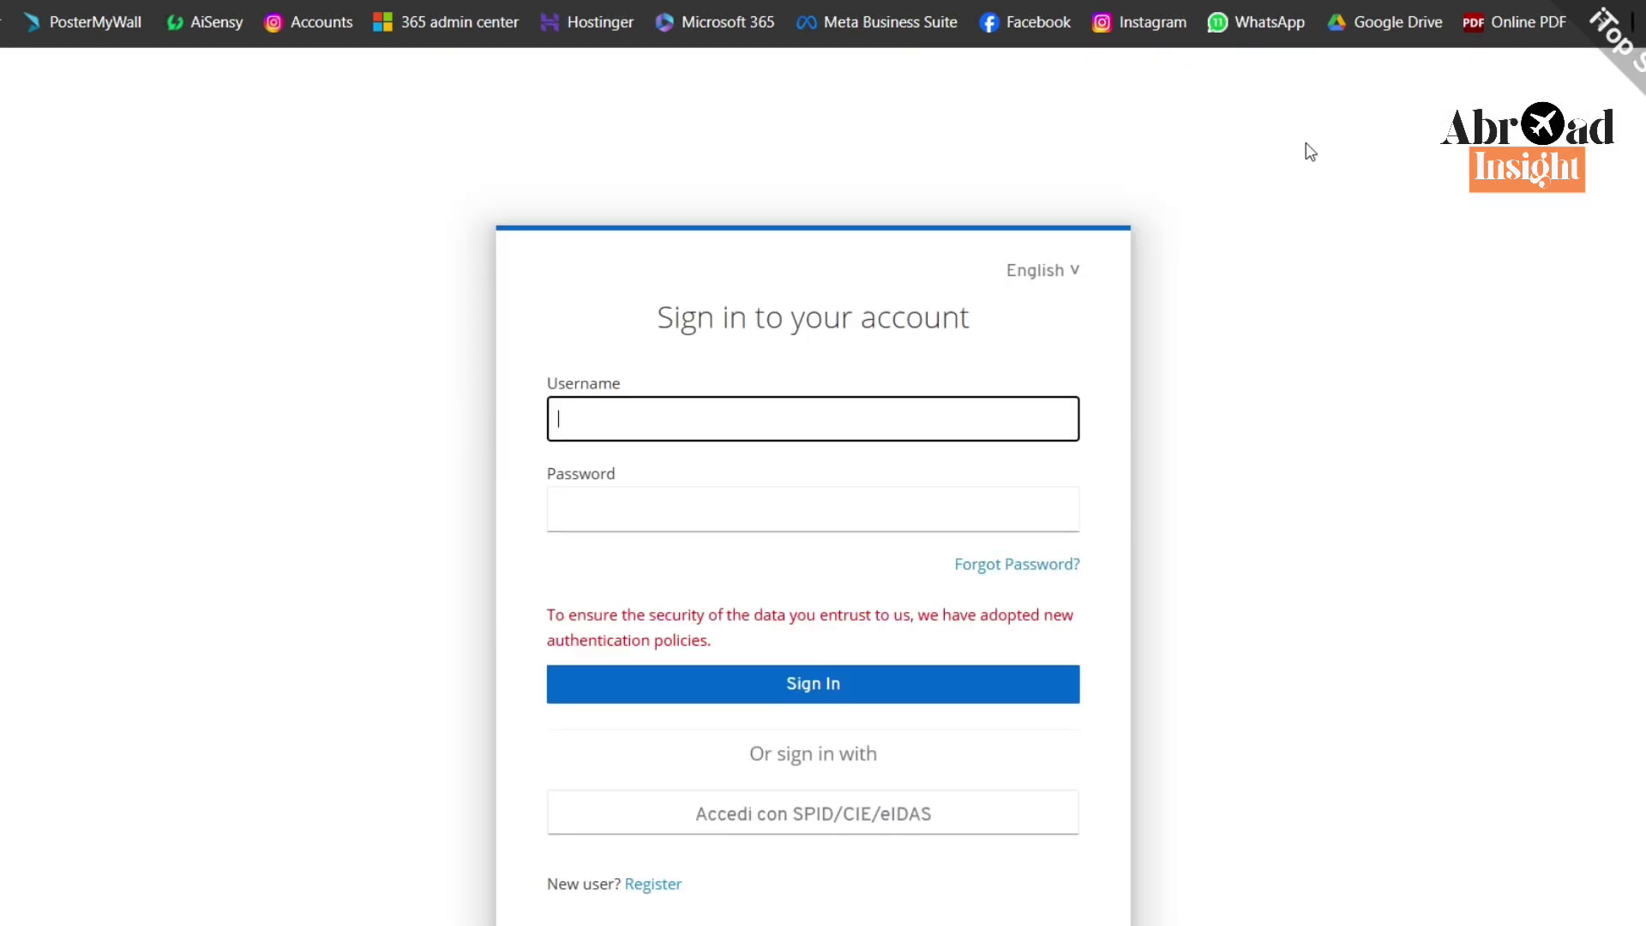
pyautogui.scroll(-3, 1149, 343)
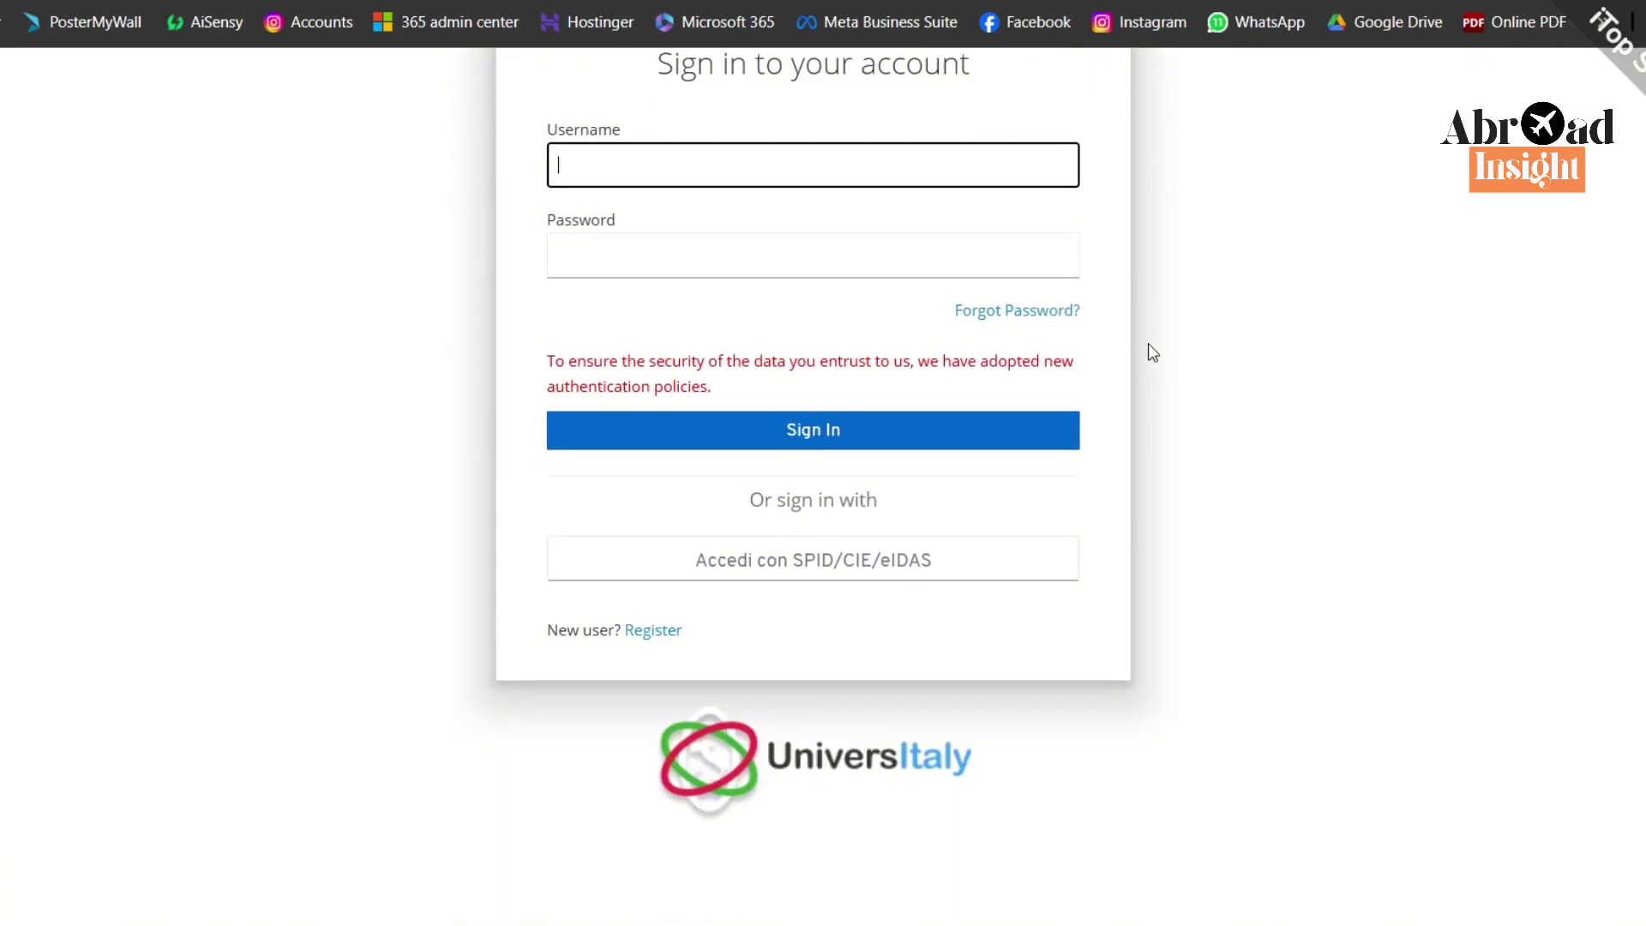
pyautogui.scroll(3, 1149, 343)
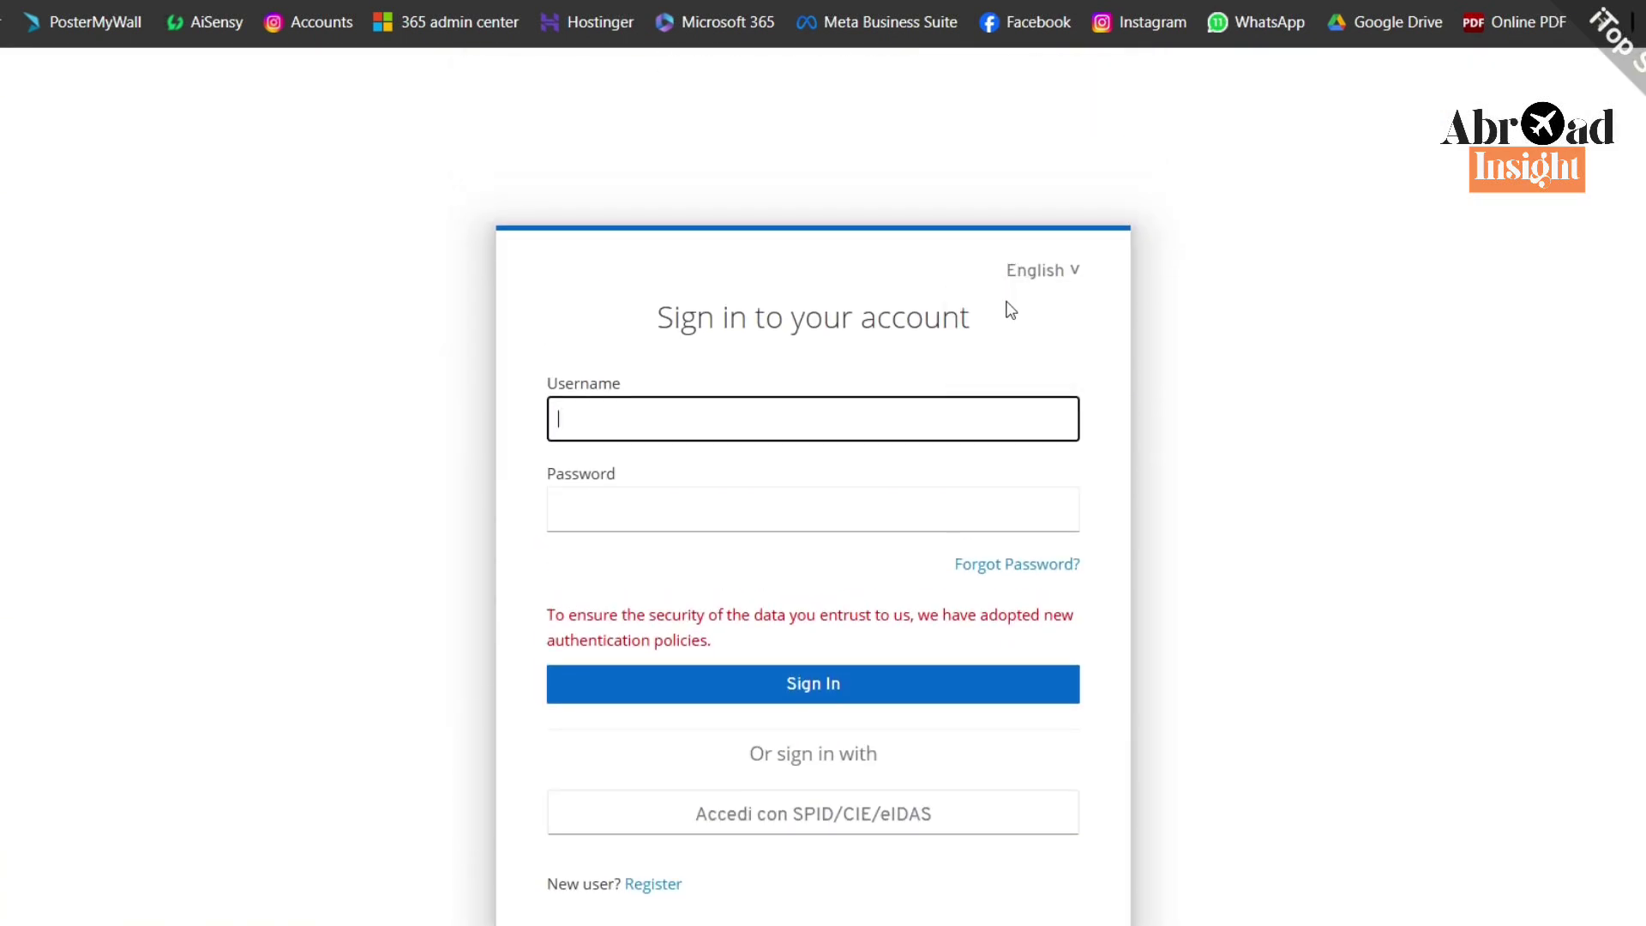
pyautogui.scroll(-3, 478, 331)
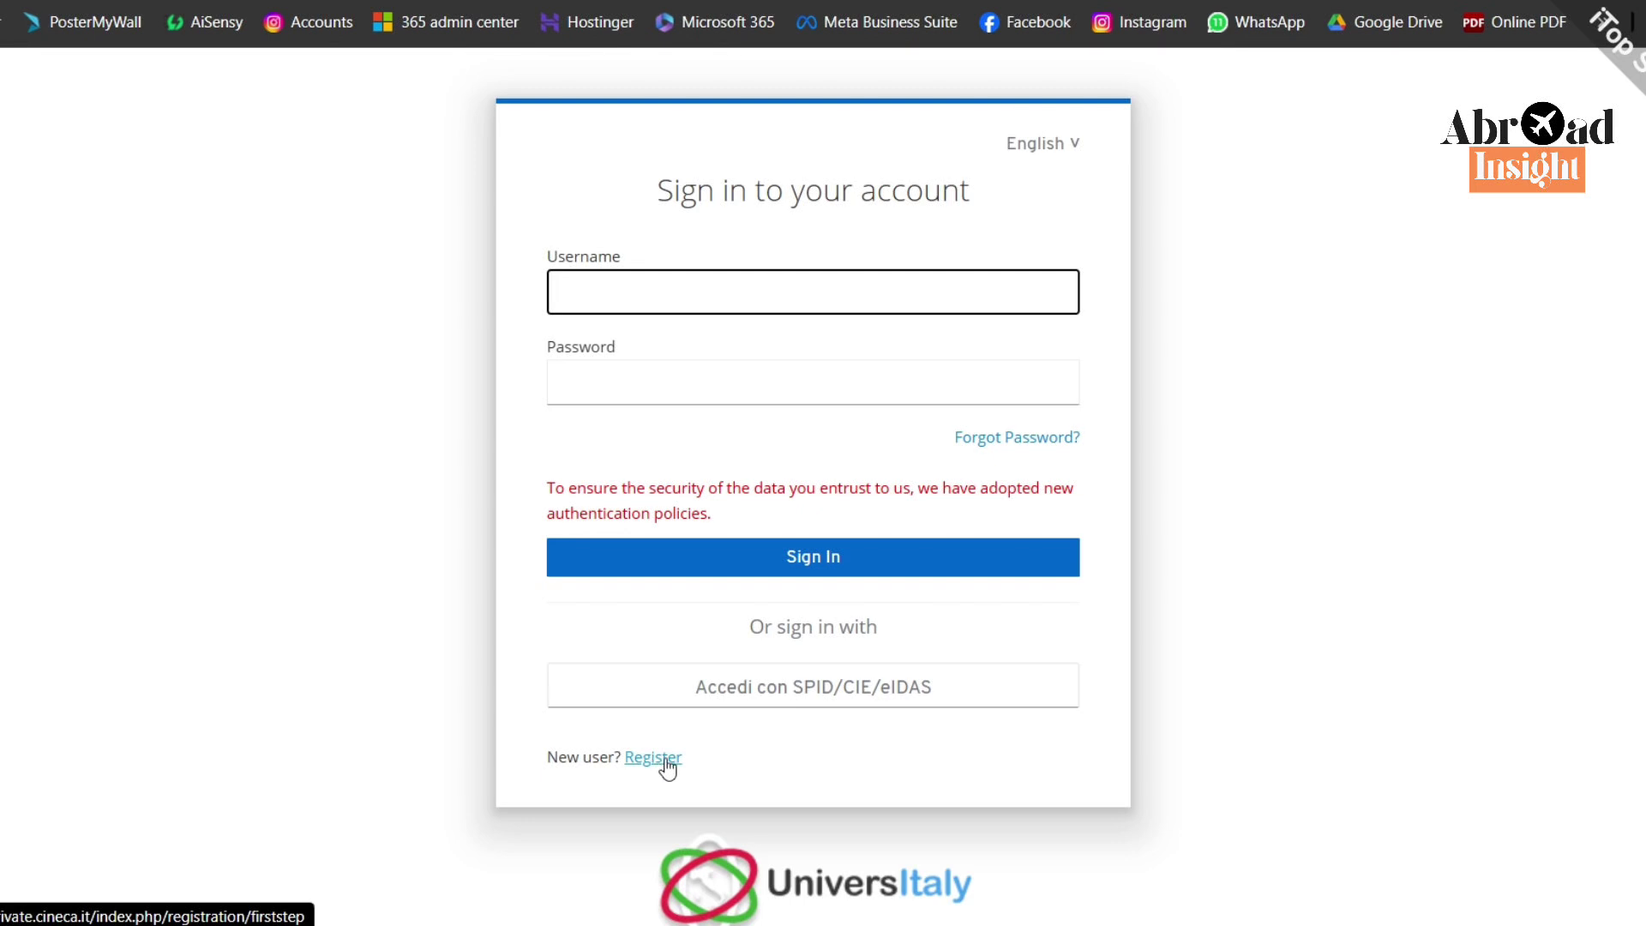
pyautogui.moveTo(700, 761); pyautogui.dragTo(633, 783)
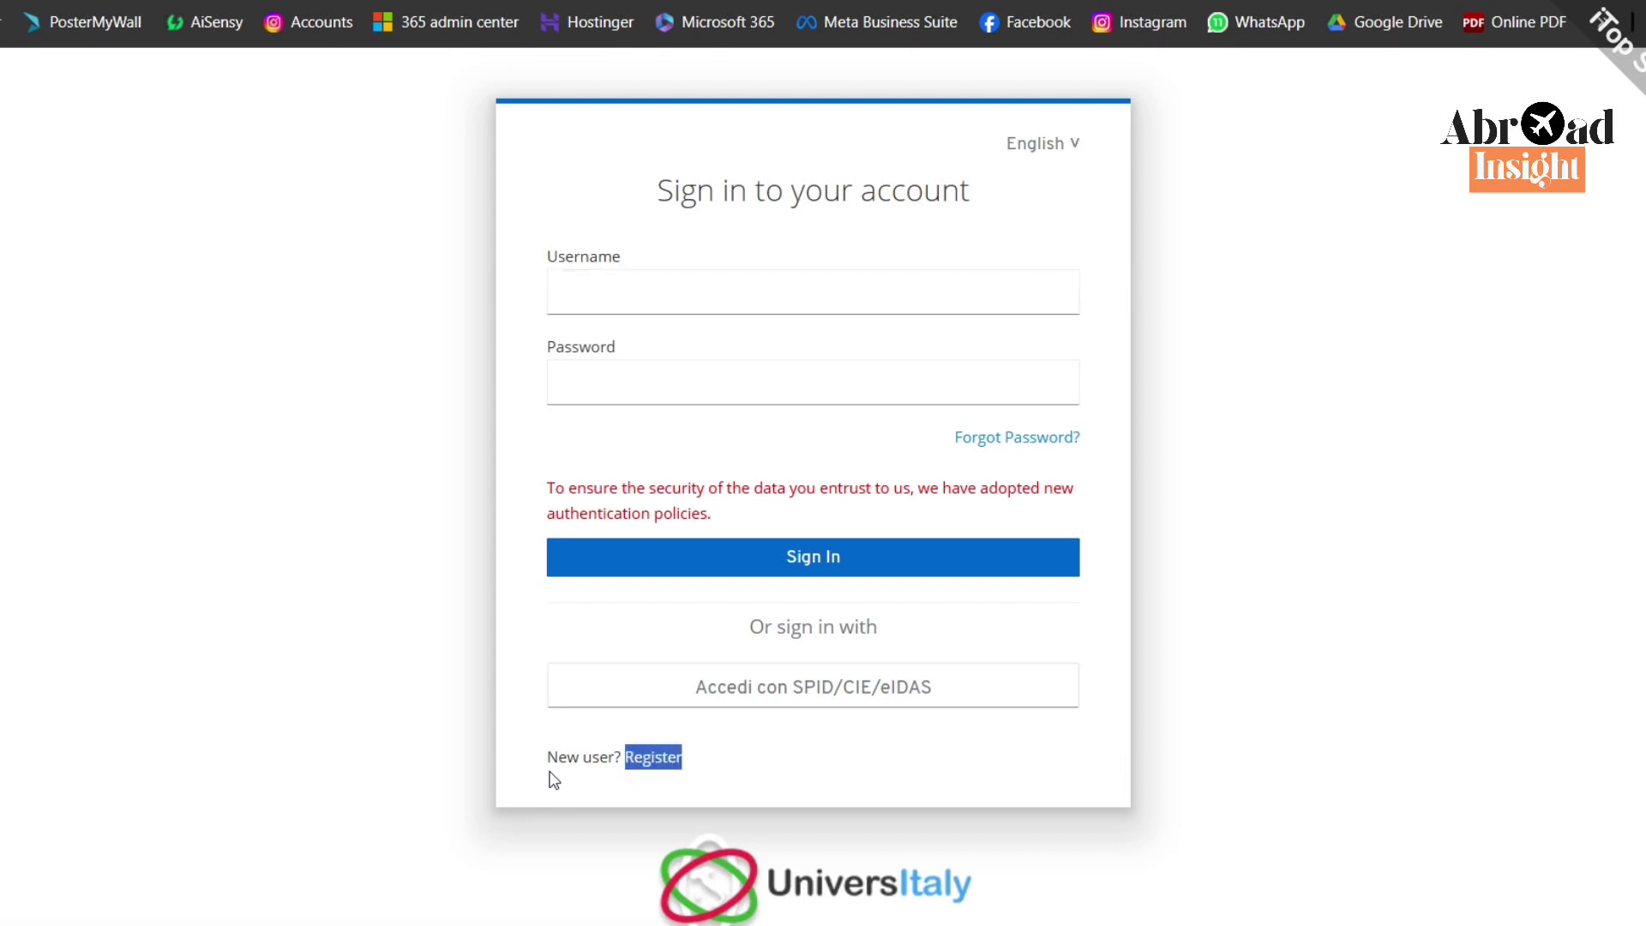
pyautogui.click(657, 768)
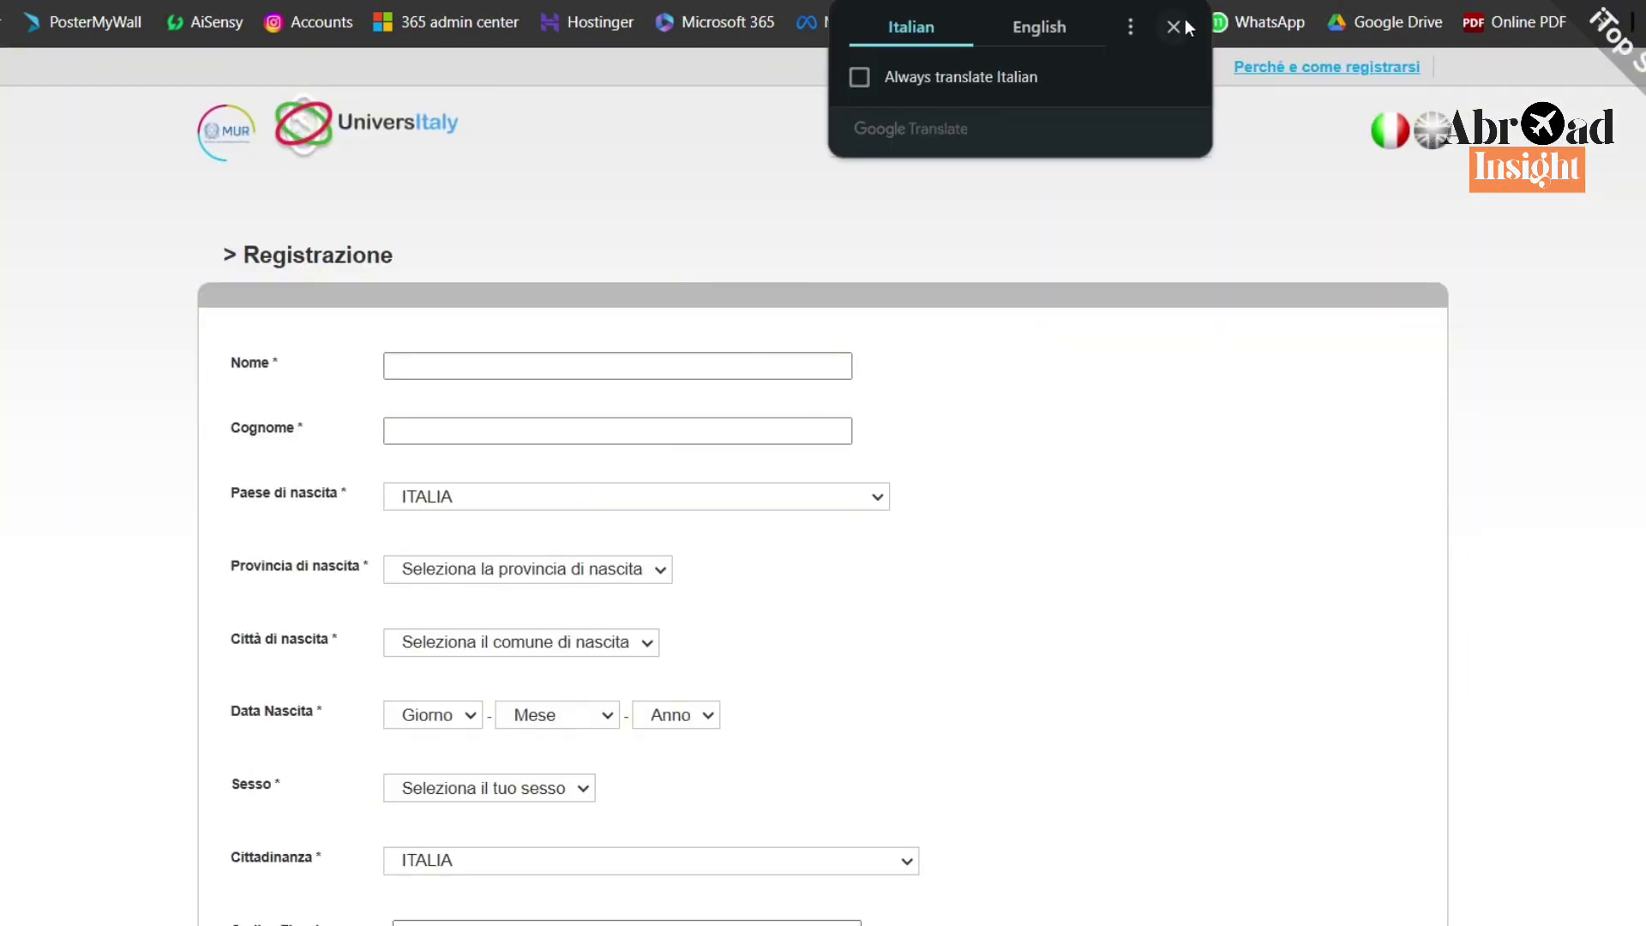
# Step: Switch the Universitaly registration form from Italian to English
pyautogui.click(1039, 39)
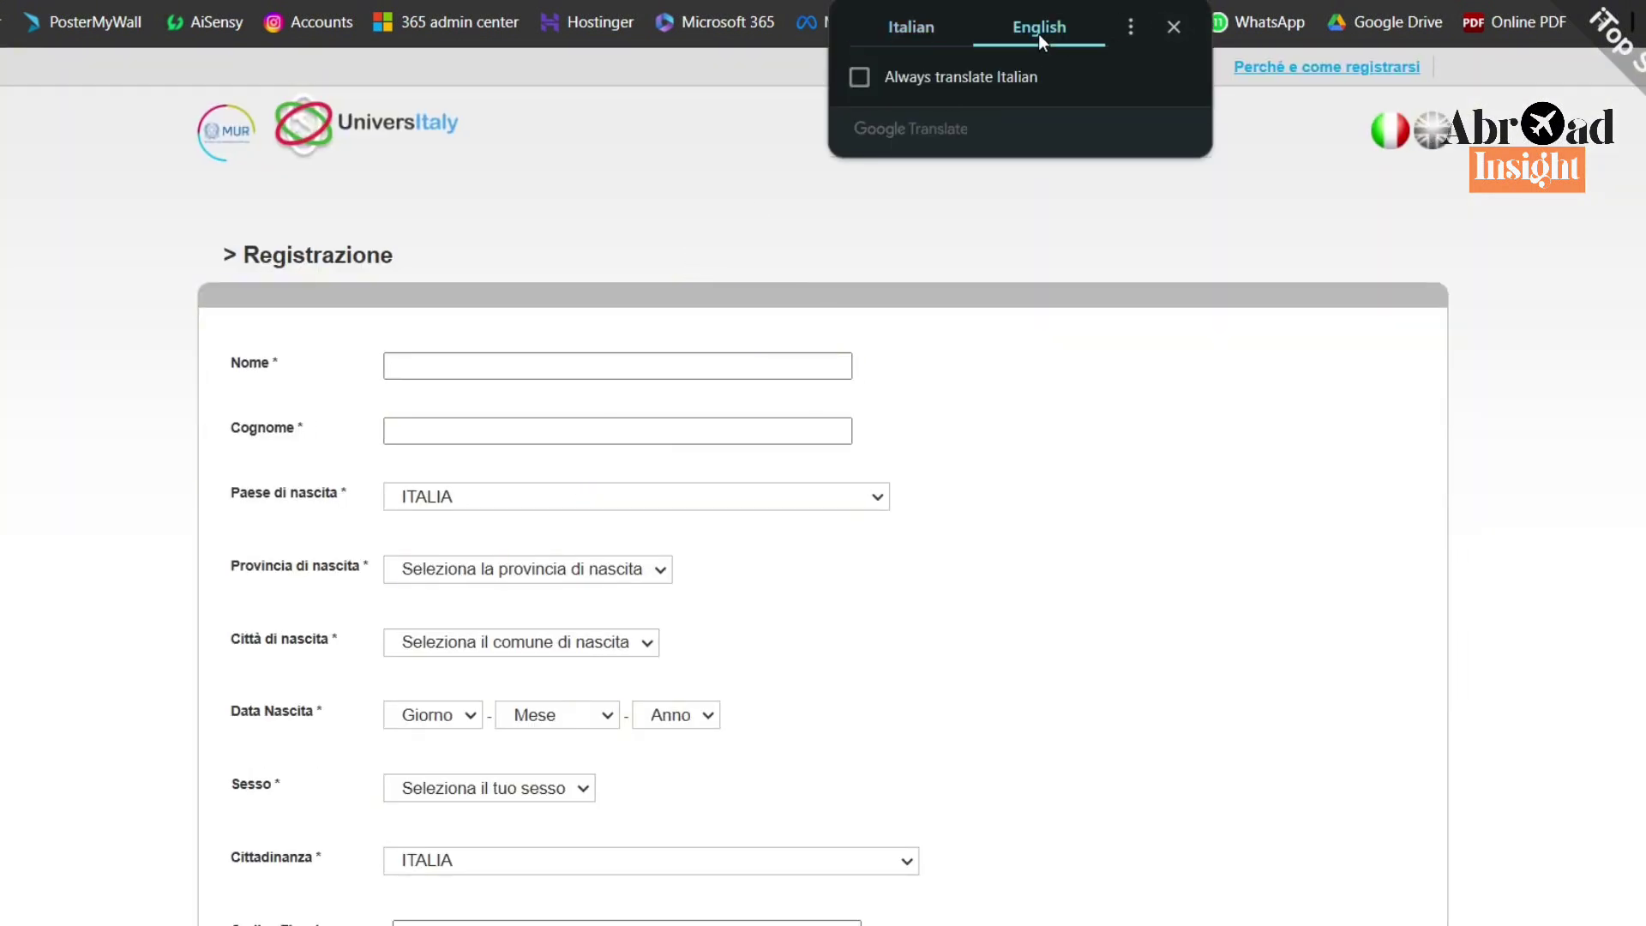
pyautogui.click(1172, 28)
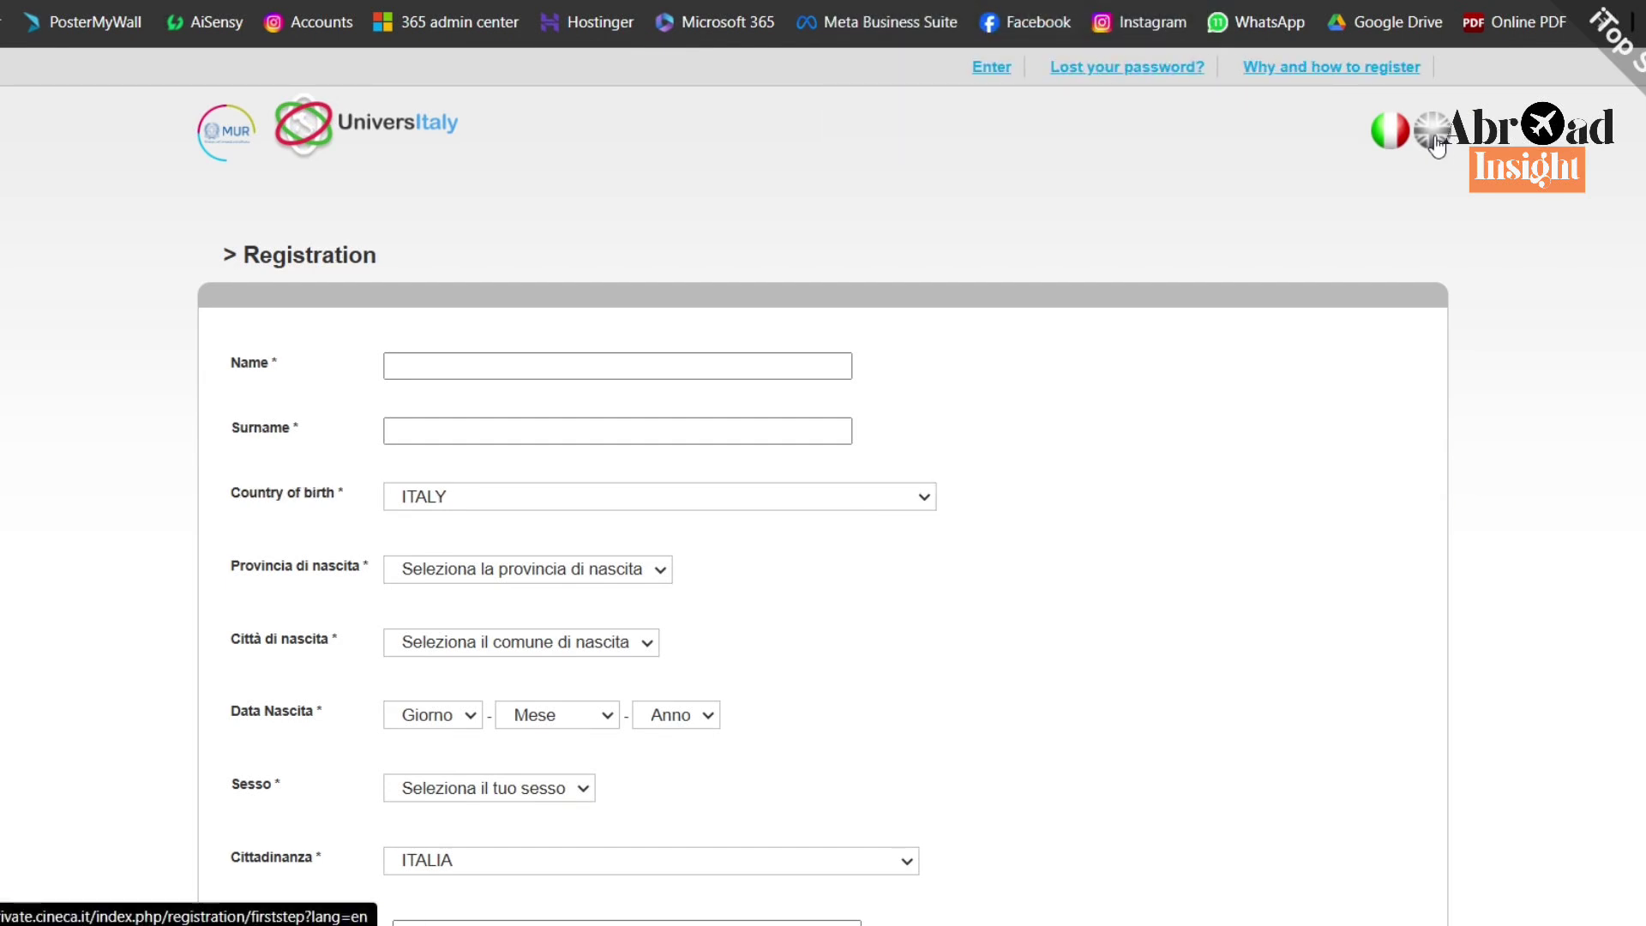
pyautogui.scroll(-2, 480, 368)
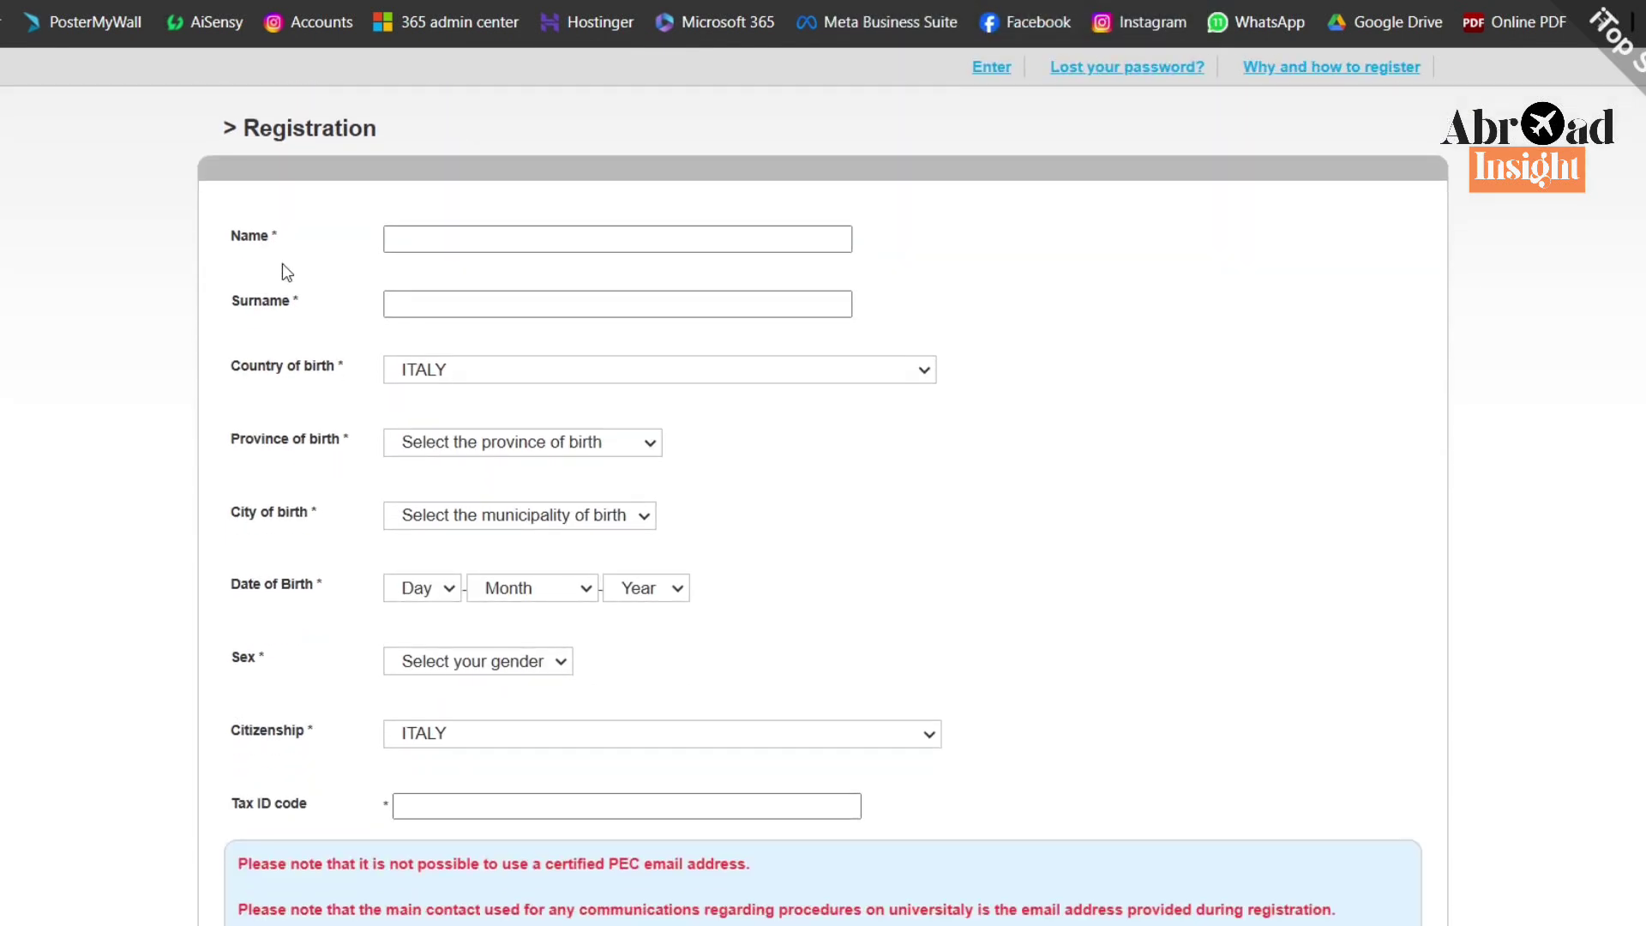
pyautogui.click(433, 234)
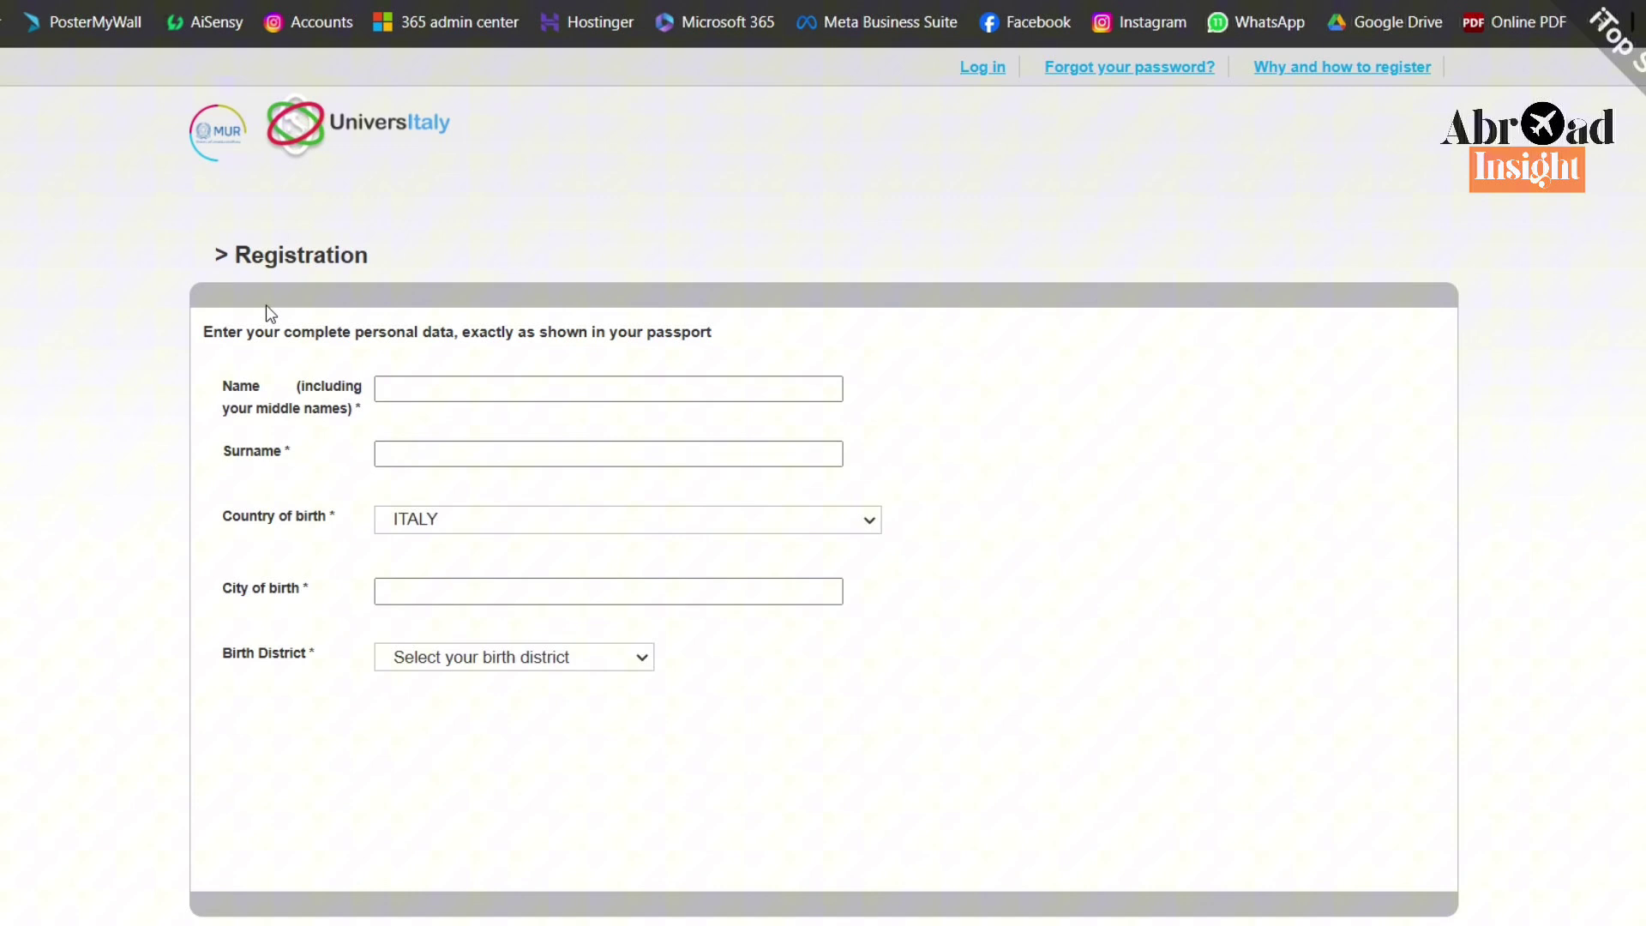
# Step: Set the country of birth to PAKISTAN in the registration form
pyautogui.click(427, 390)
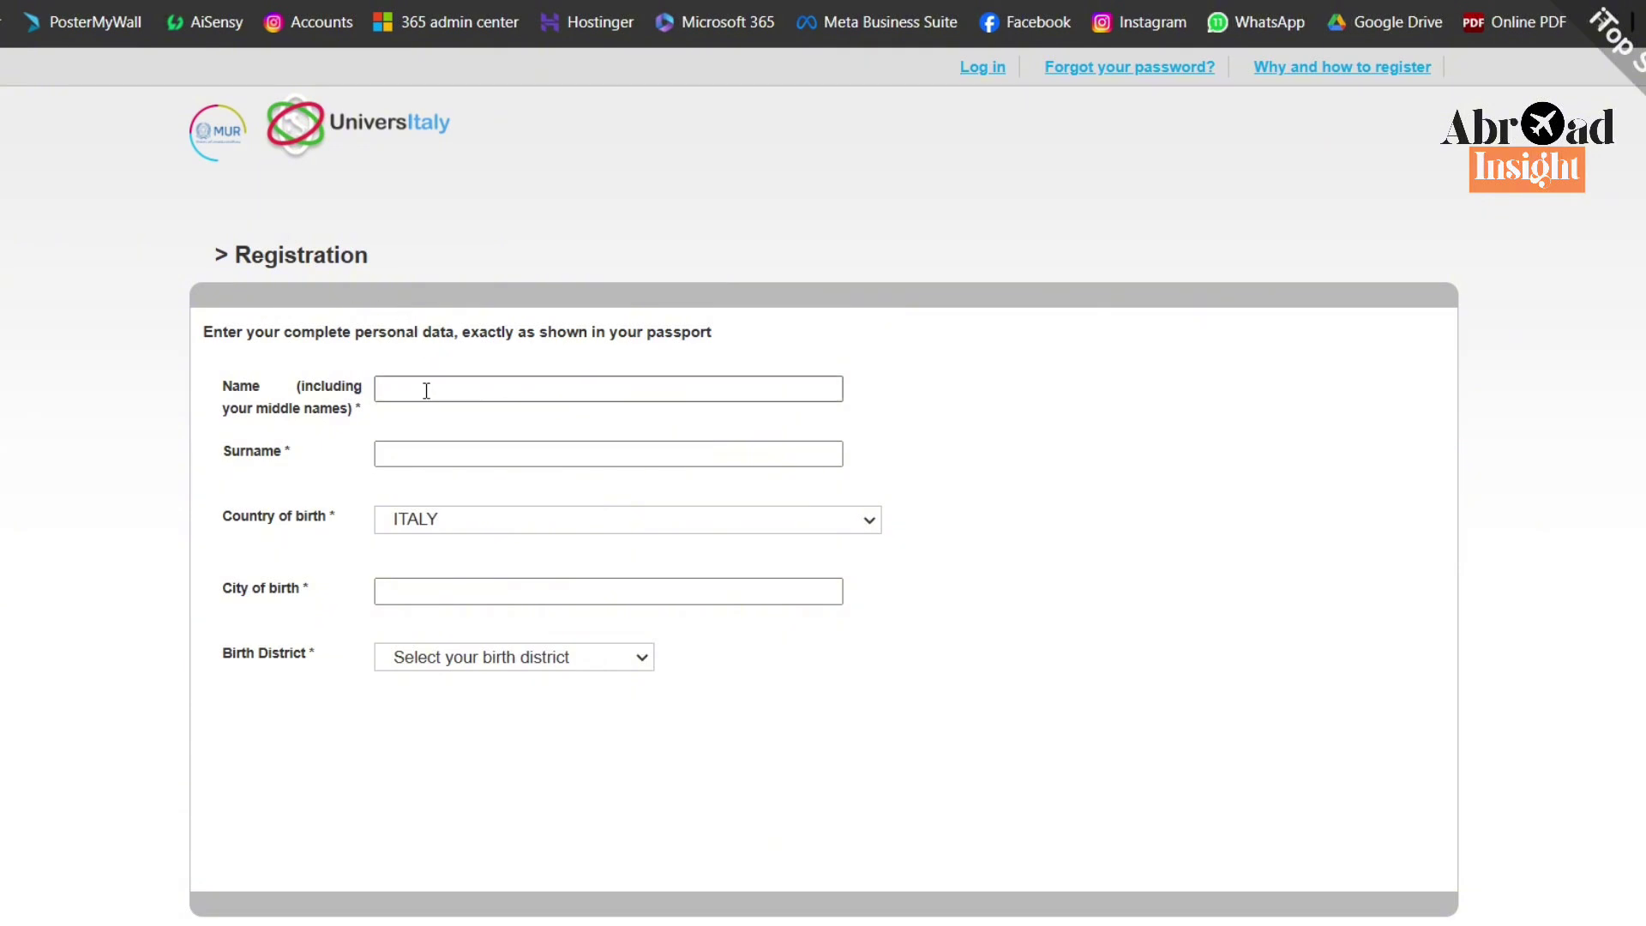
pyautogui.scroll(-4, 412, 377)
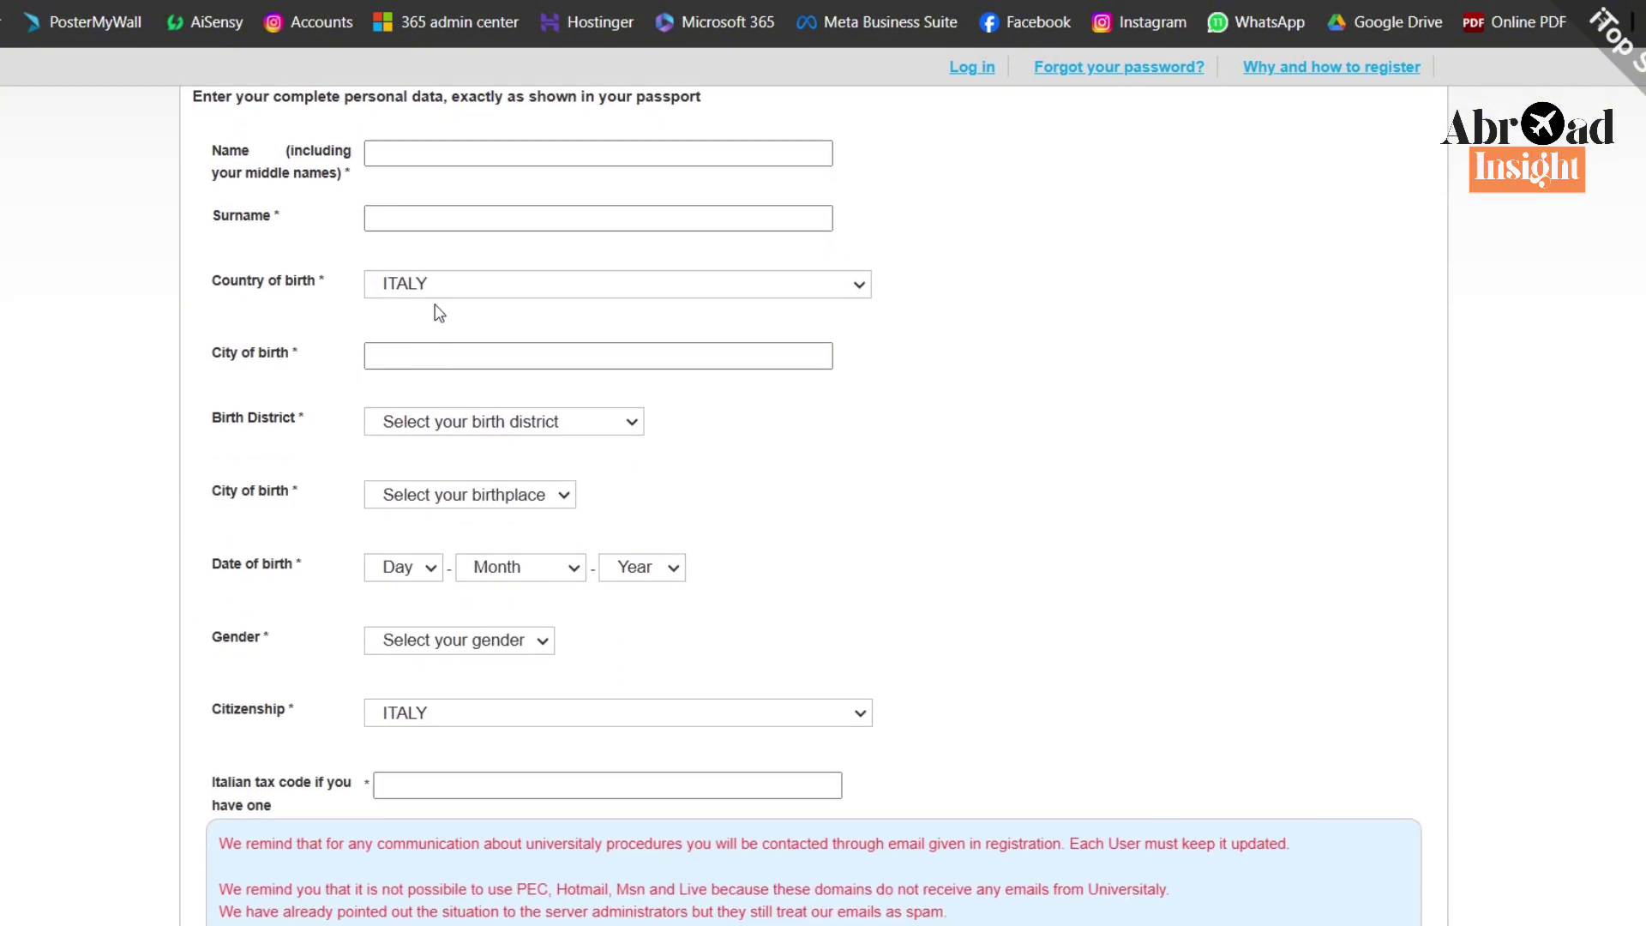
pyautogui.click(442, 292)
pyautogui.press('p')
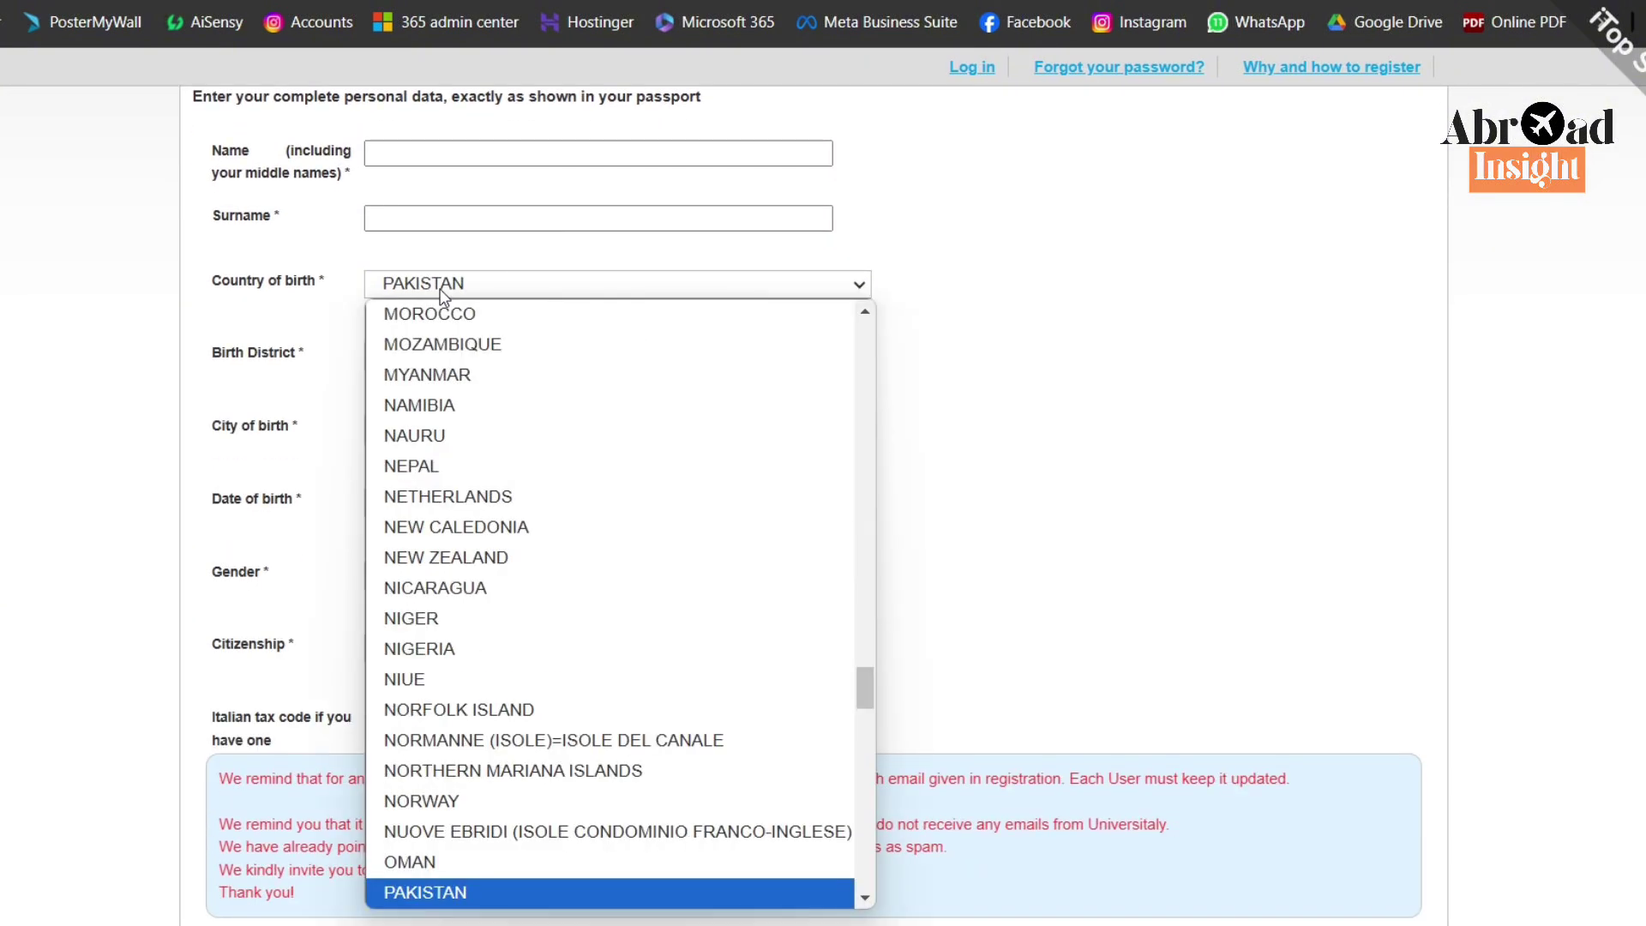
pyautogui.scroll(-1, 480, 892)
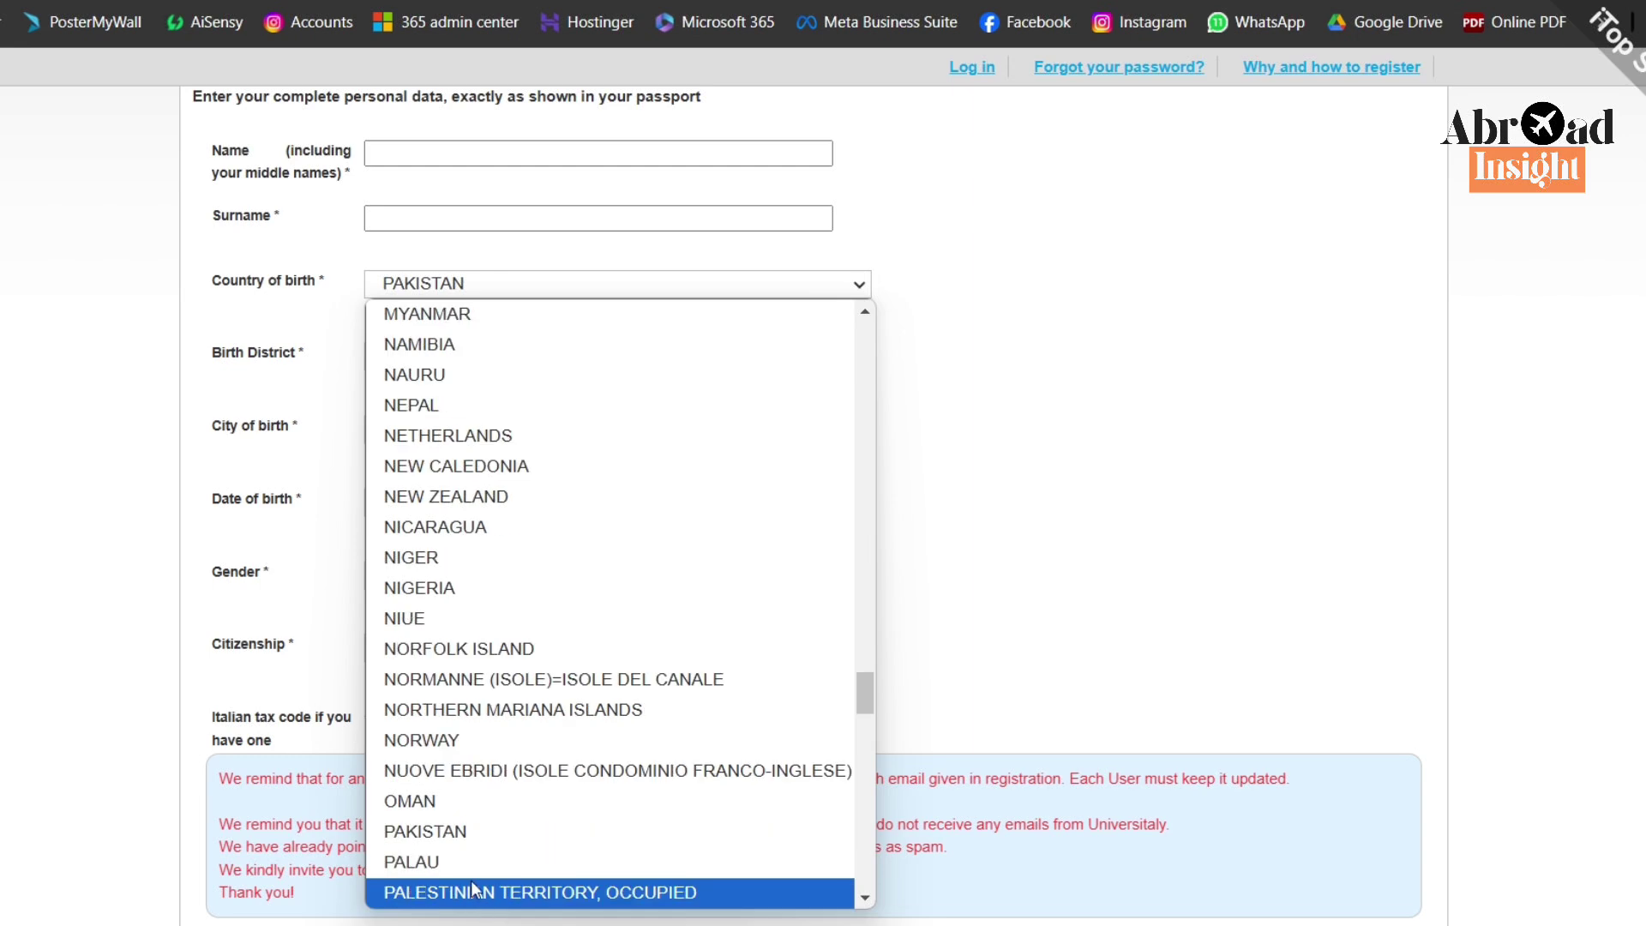
pyautogui.click(453, 832)
# Step: Examine the form's name, birth, gender, citizenship, tax code, e-mail, telephone and identity document fields
pyautogui.scroll(3, 957, 416)
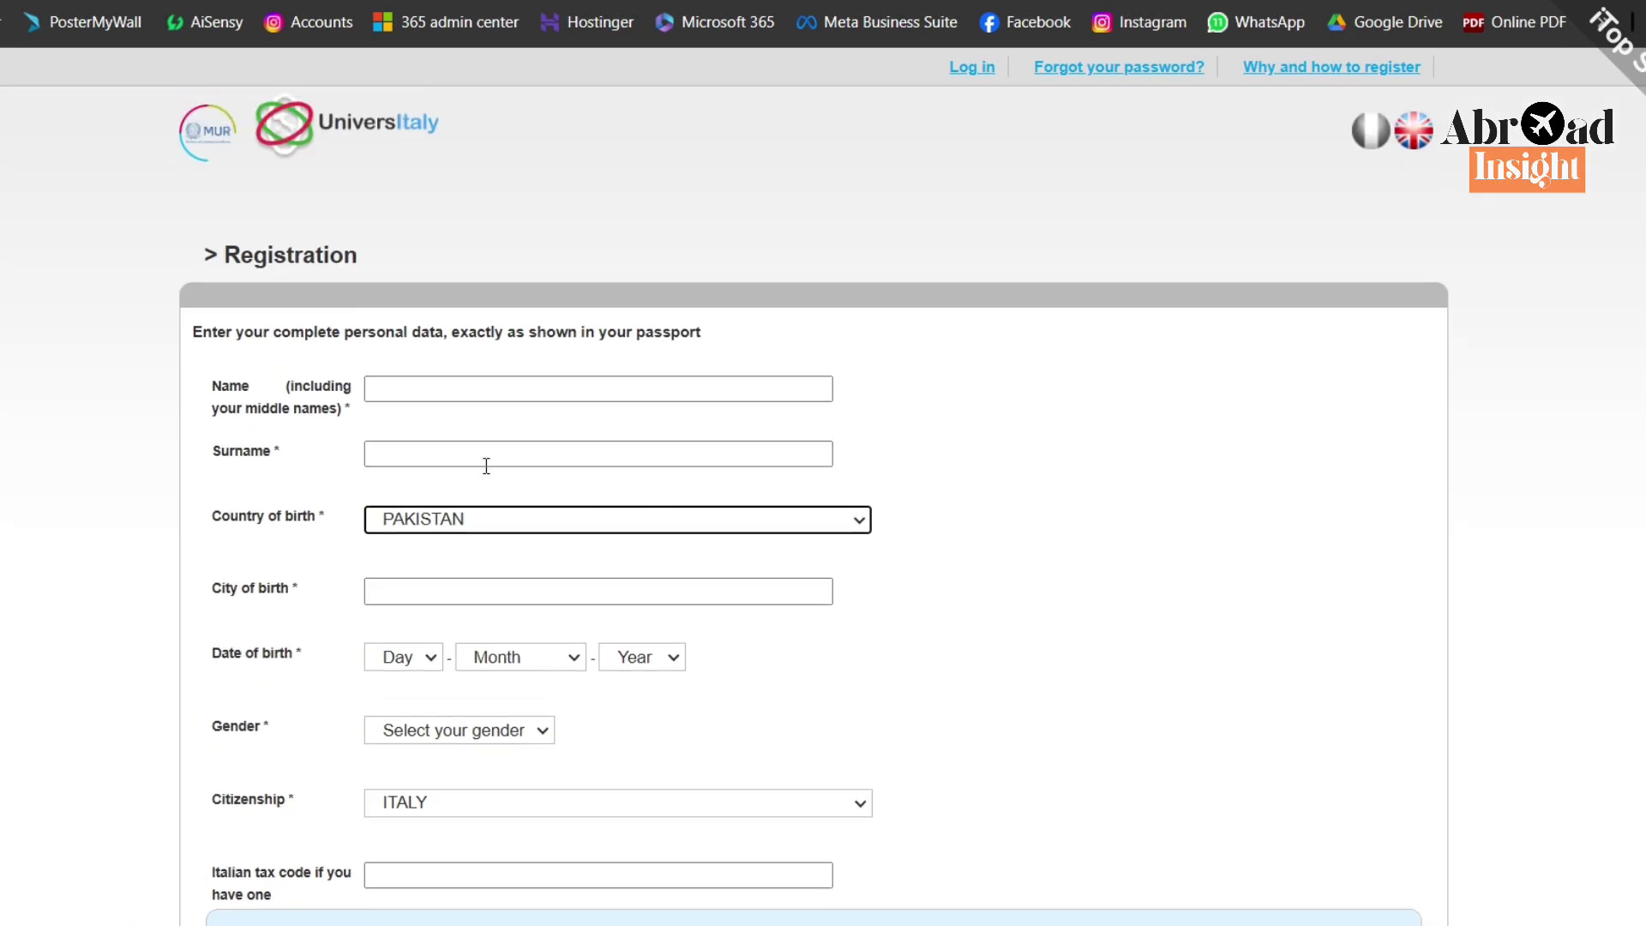
pyautogui.click(441, 378)
pyautogui.click(956, 441)
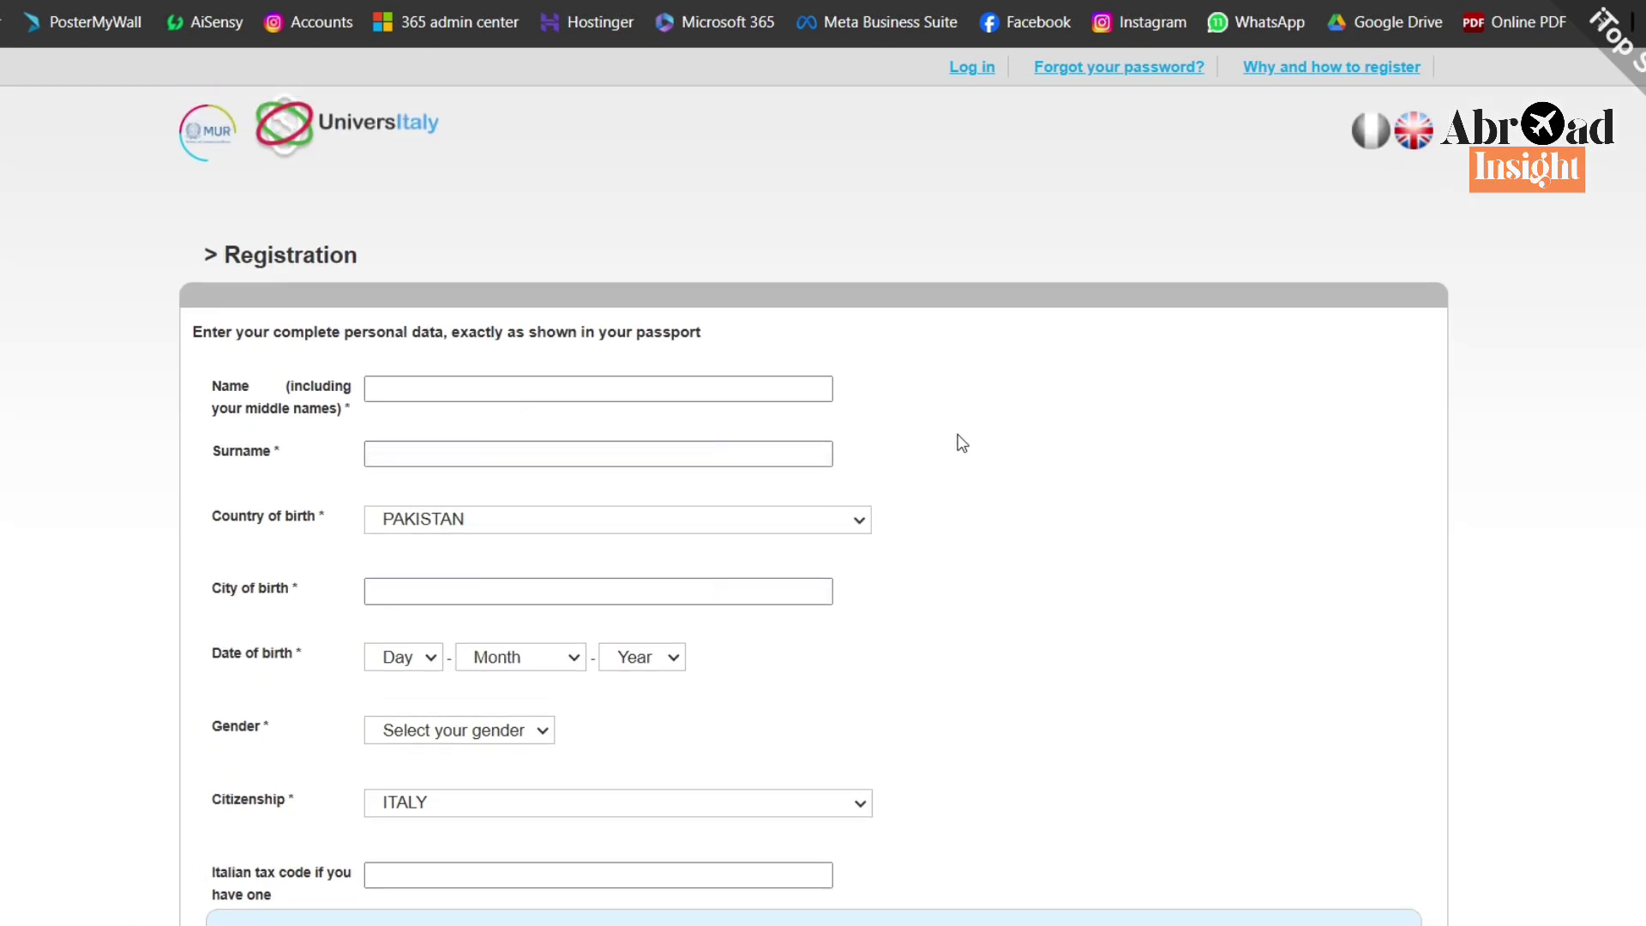
pyautogui.scroll(-2, 884, 436)
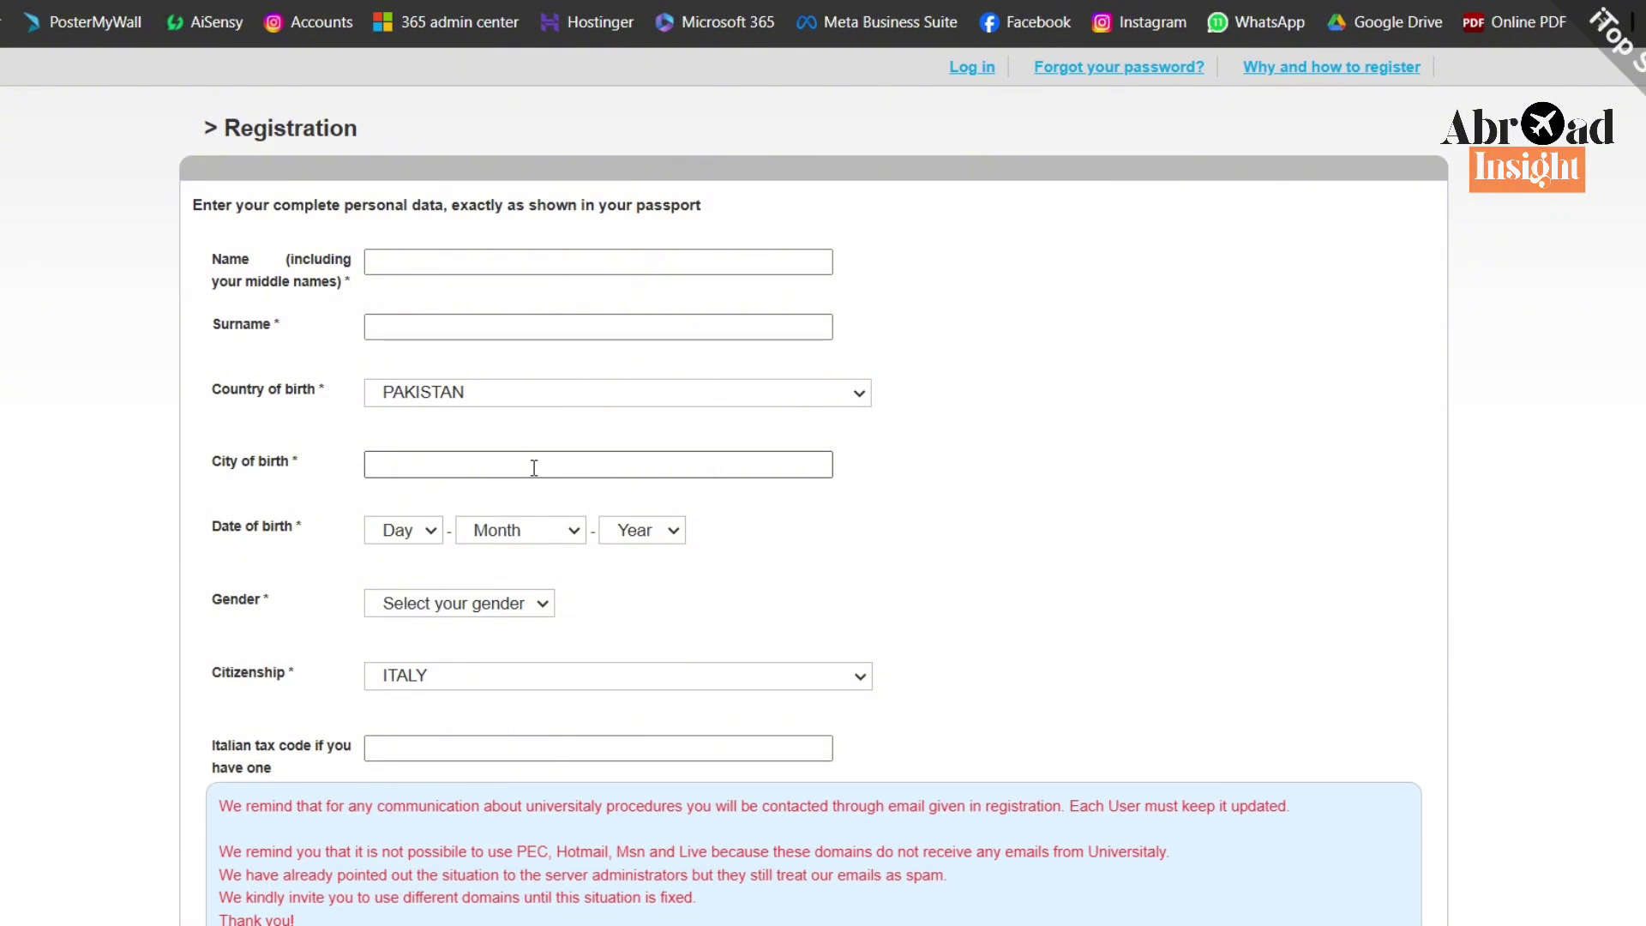
pyautogui.scroll(-2, 531, 465)
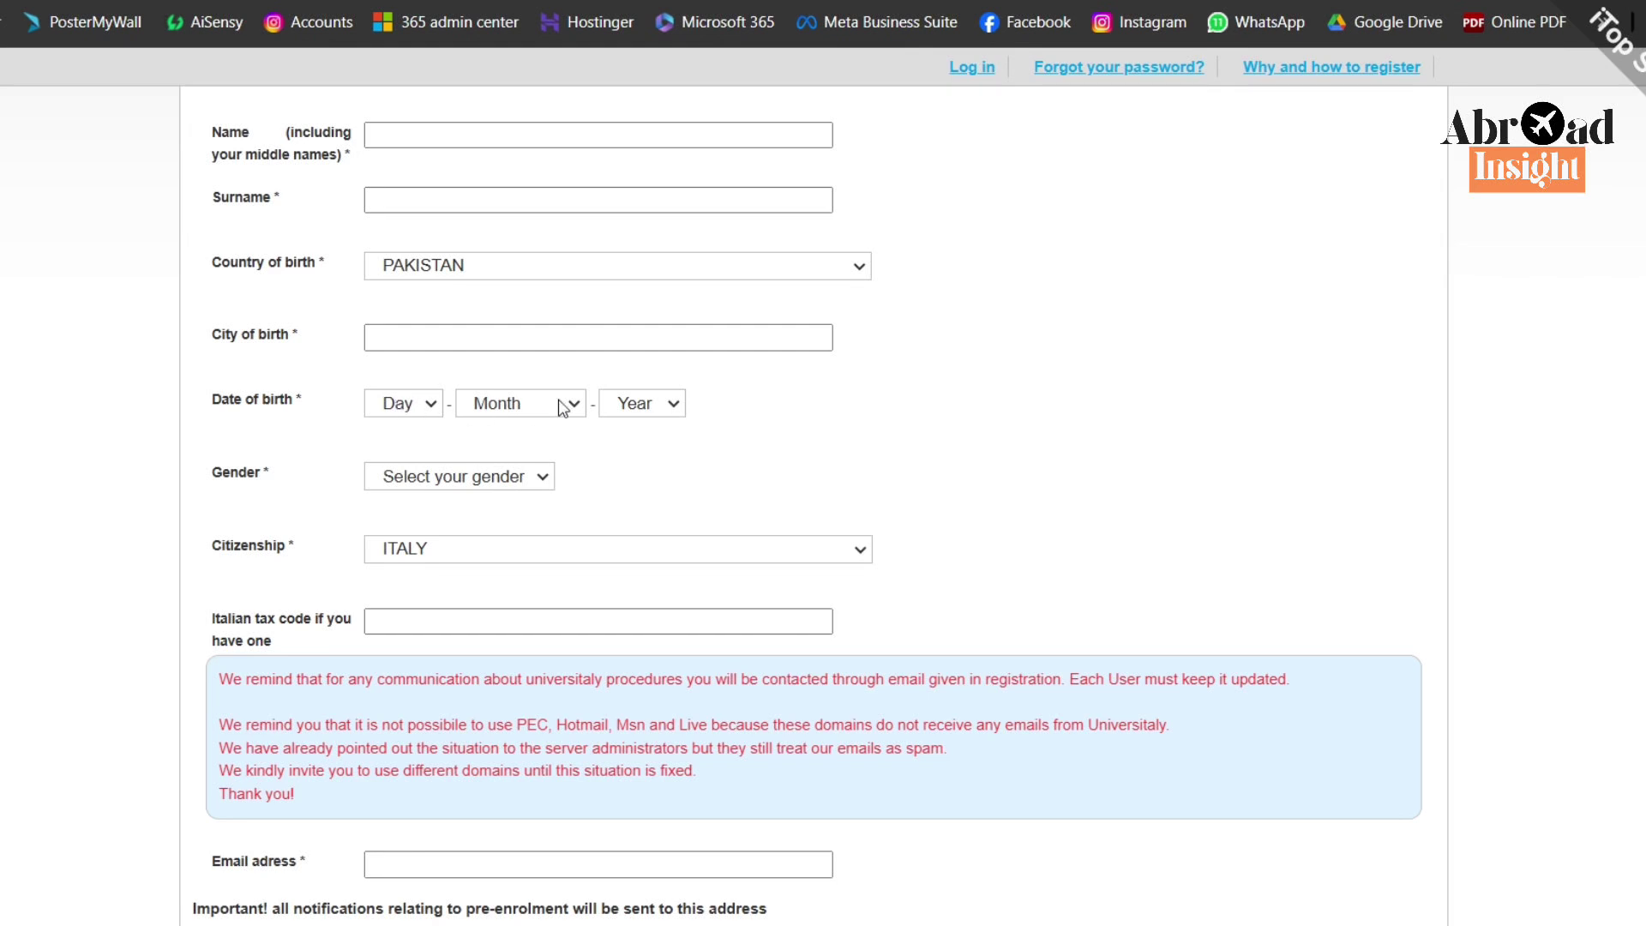
pyautogui.scroll(-4, 609, 403)
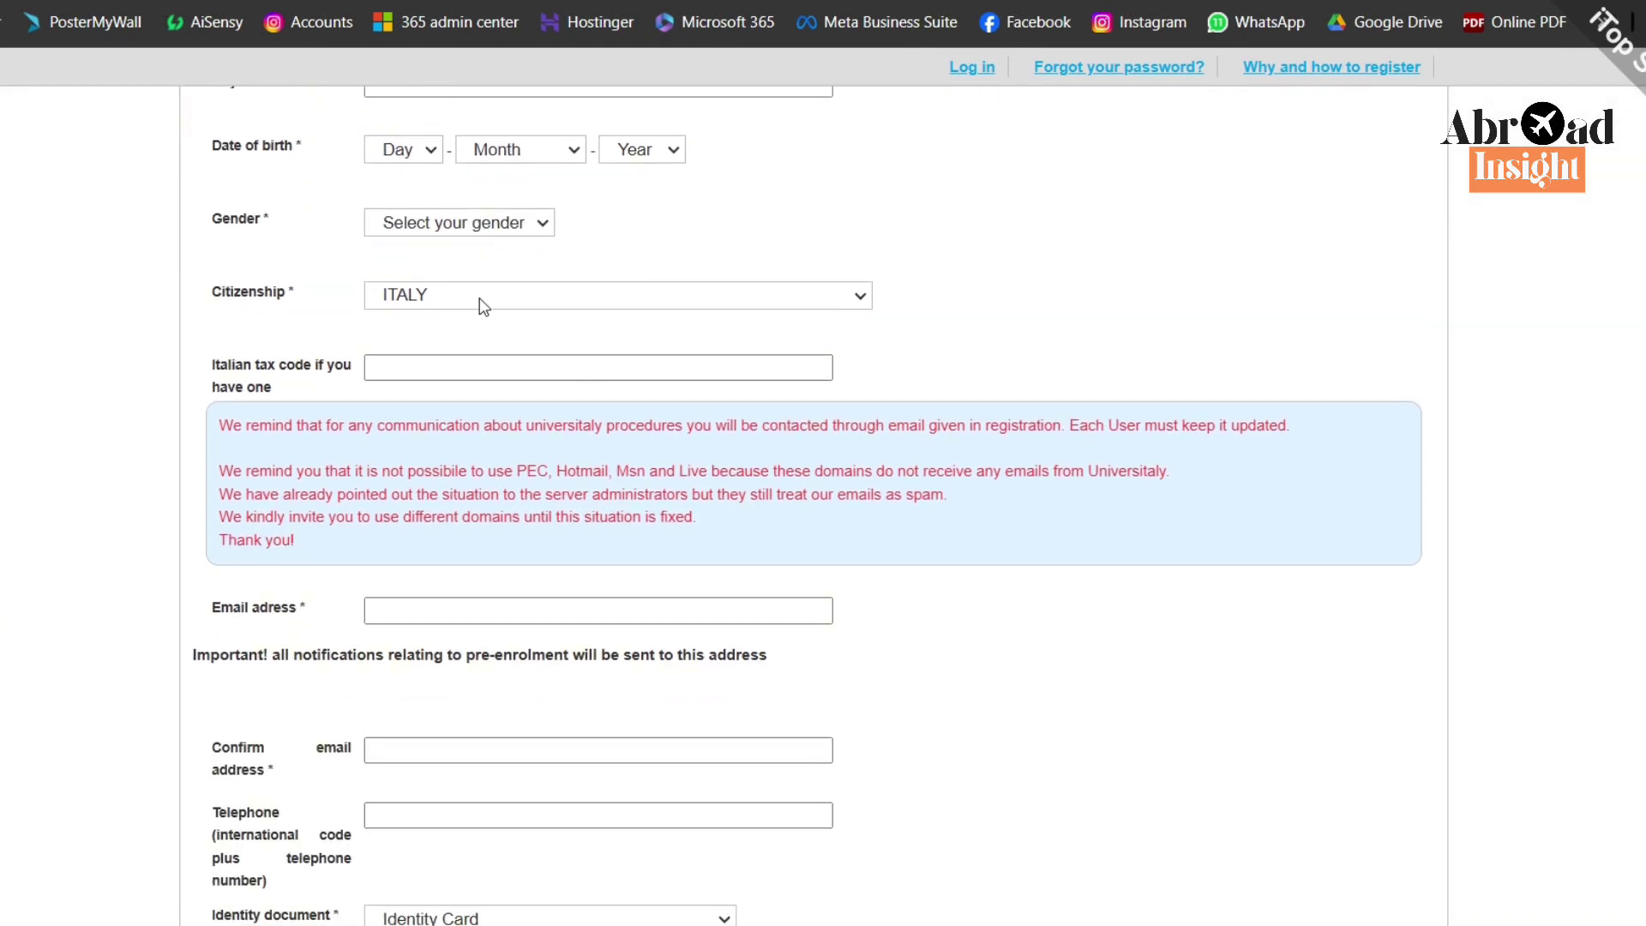
pyautogui.click(474, 367)
pyautogui.scroll(-3, 691, 365)
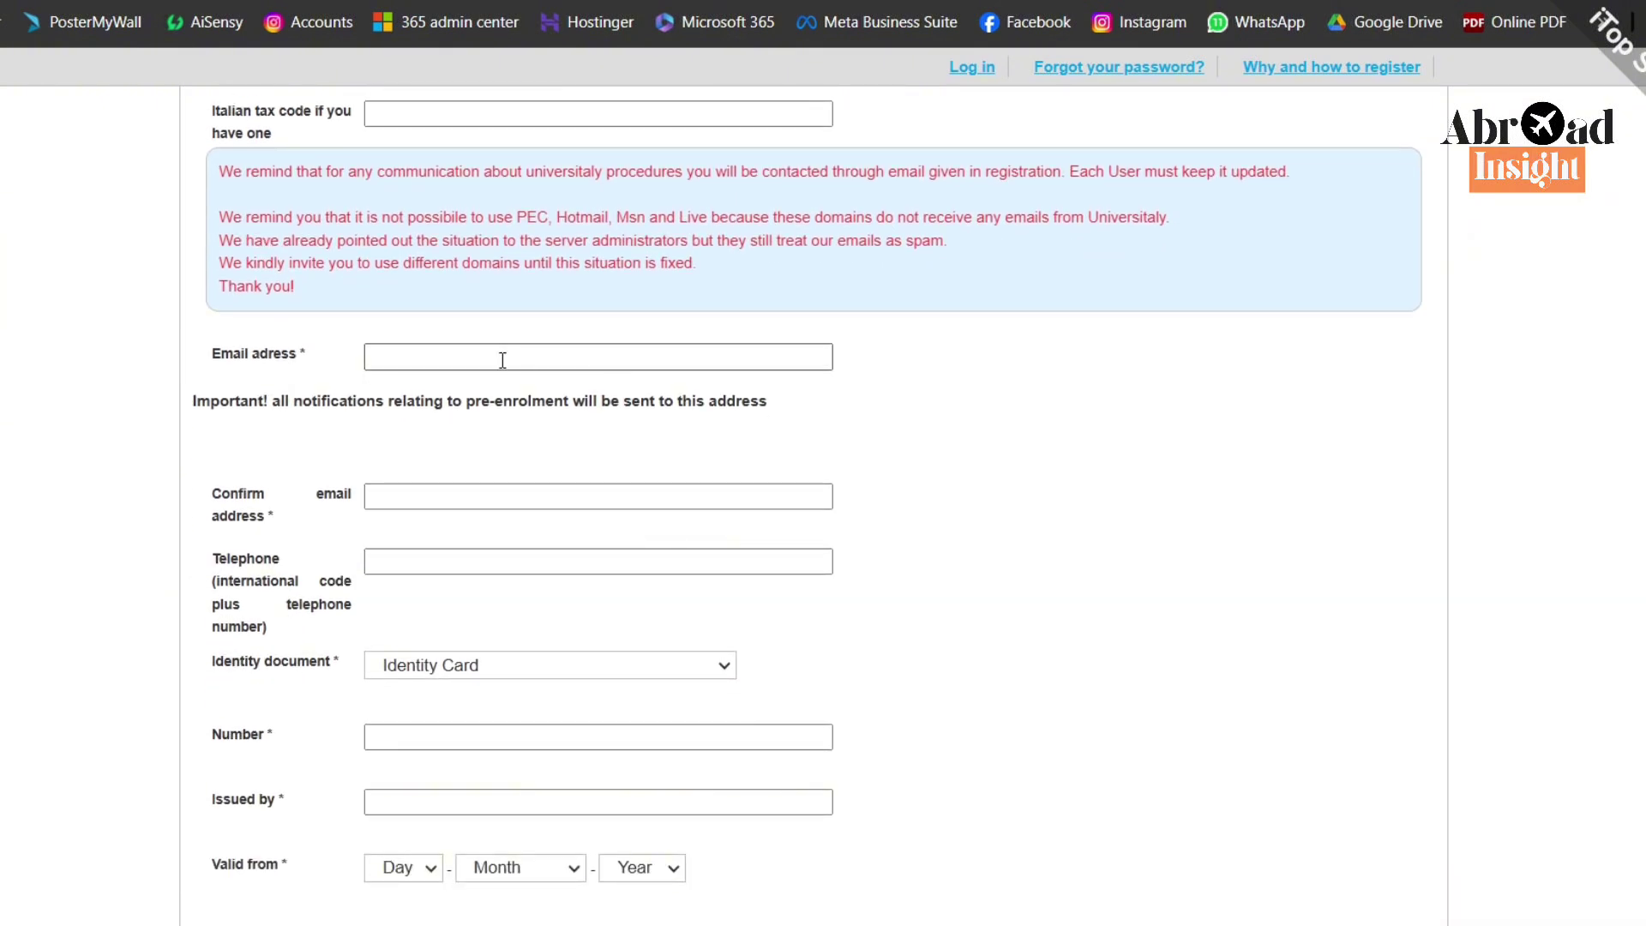
pyautogui.scroll(-3, 503, 360)
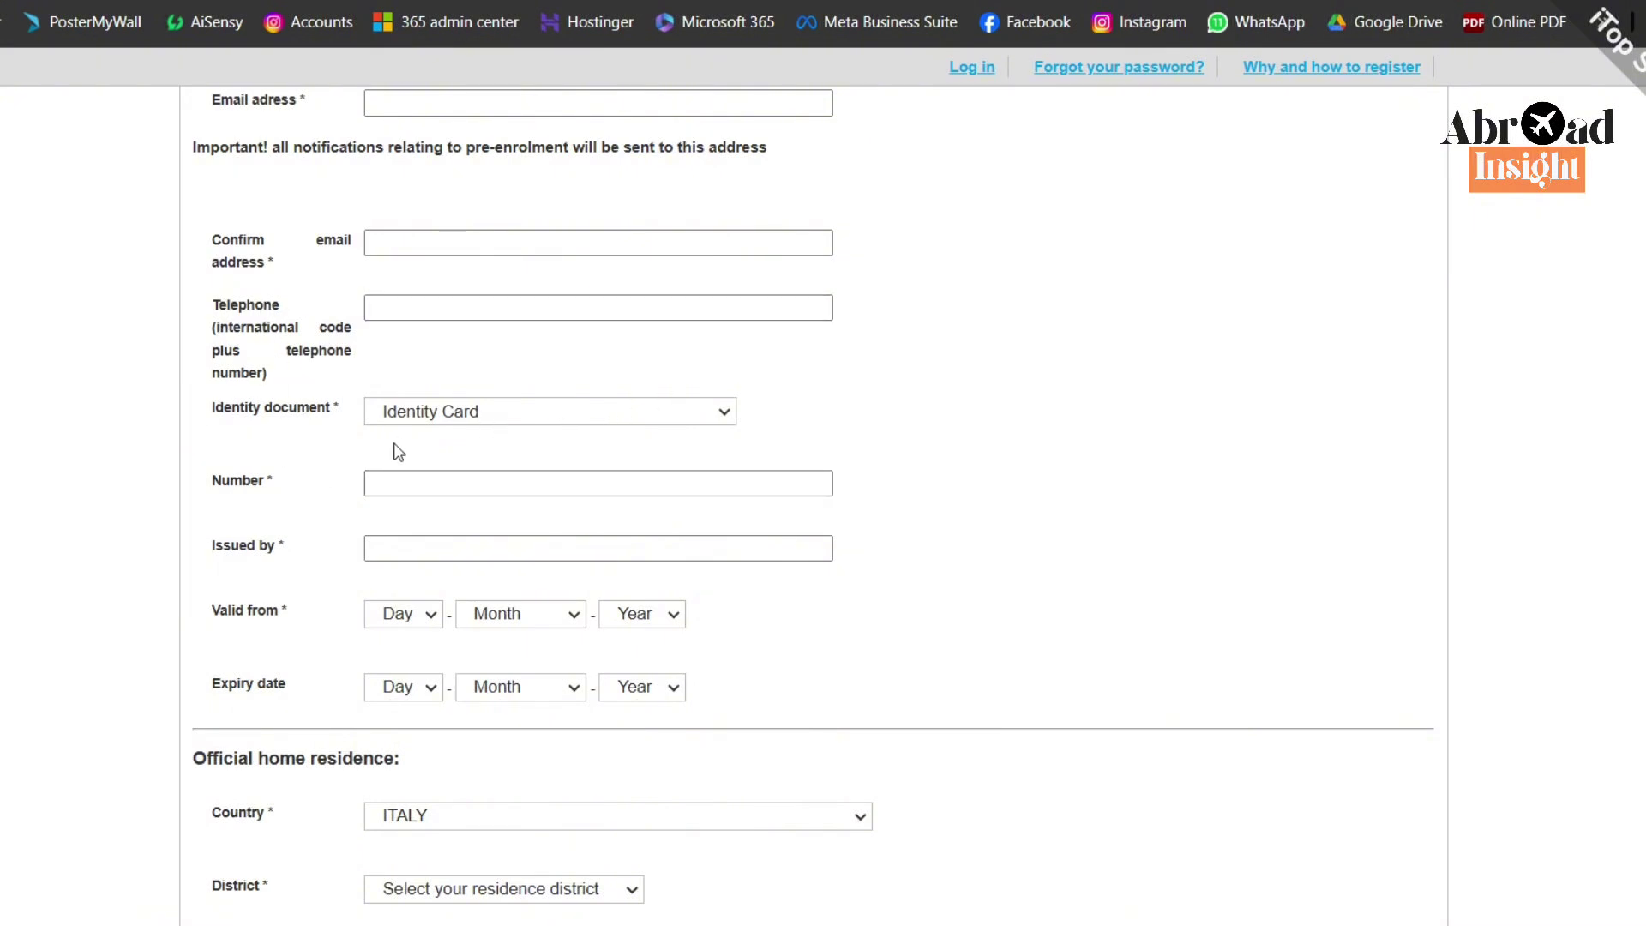
pyautogui.scroll(-1, 396, 441)
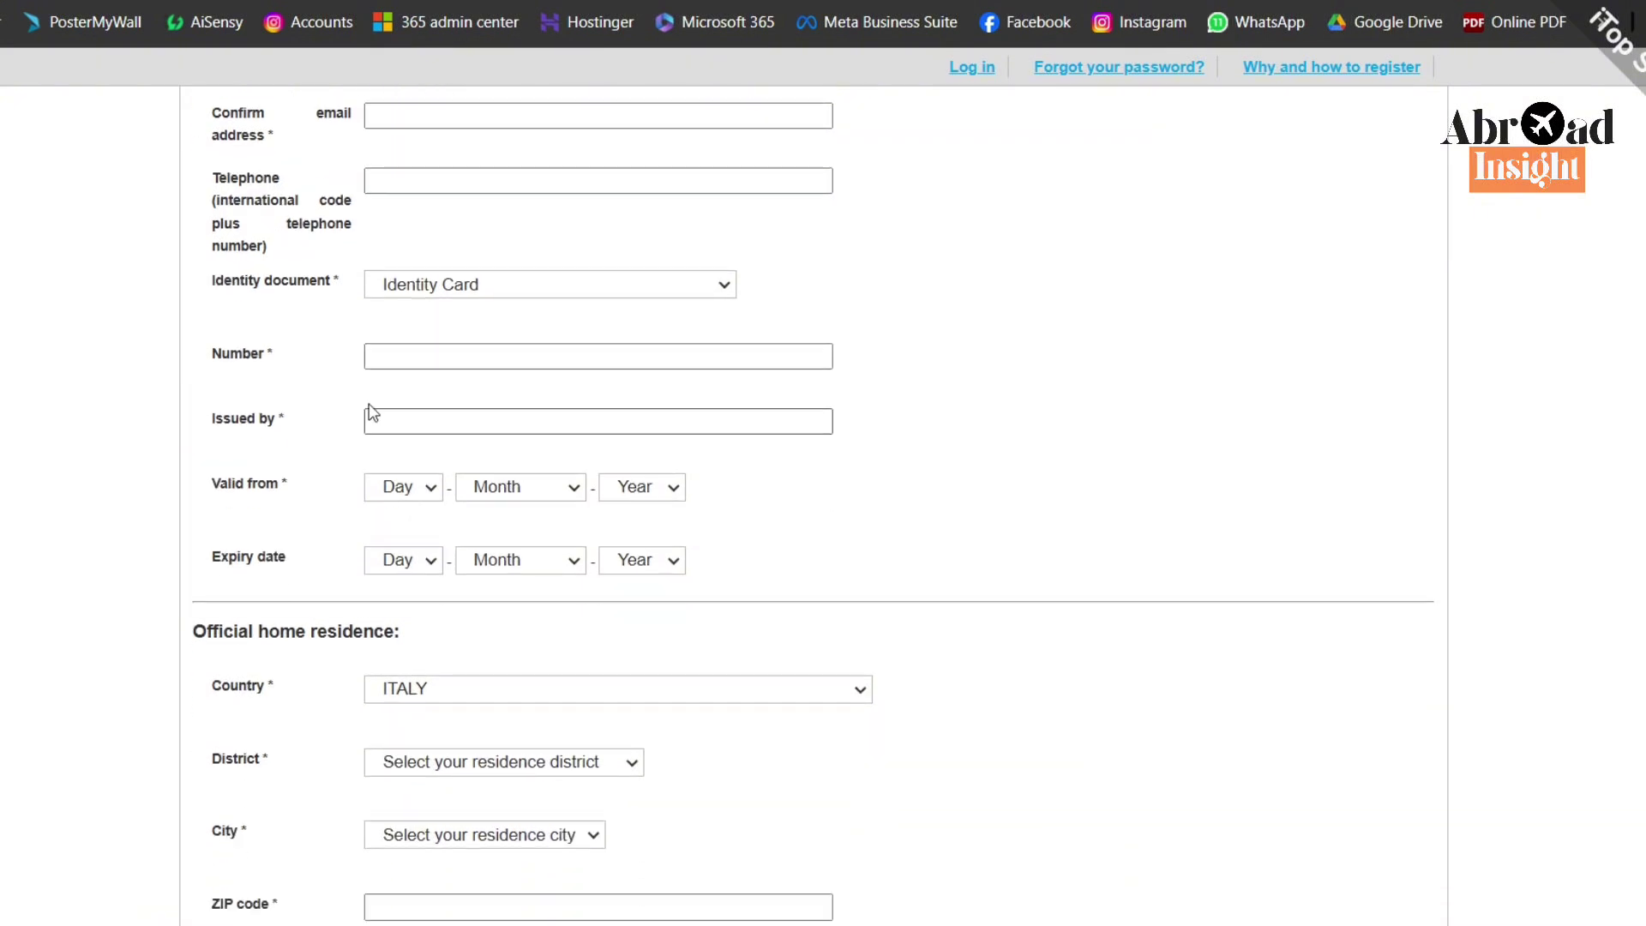
# Step: Set the identity document to Passport and enter "Government Of Pakistan" as its issuer
pyautogui.click(463, 287)
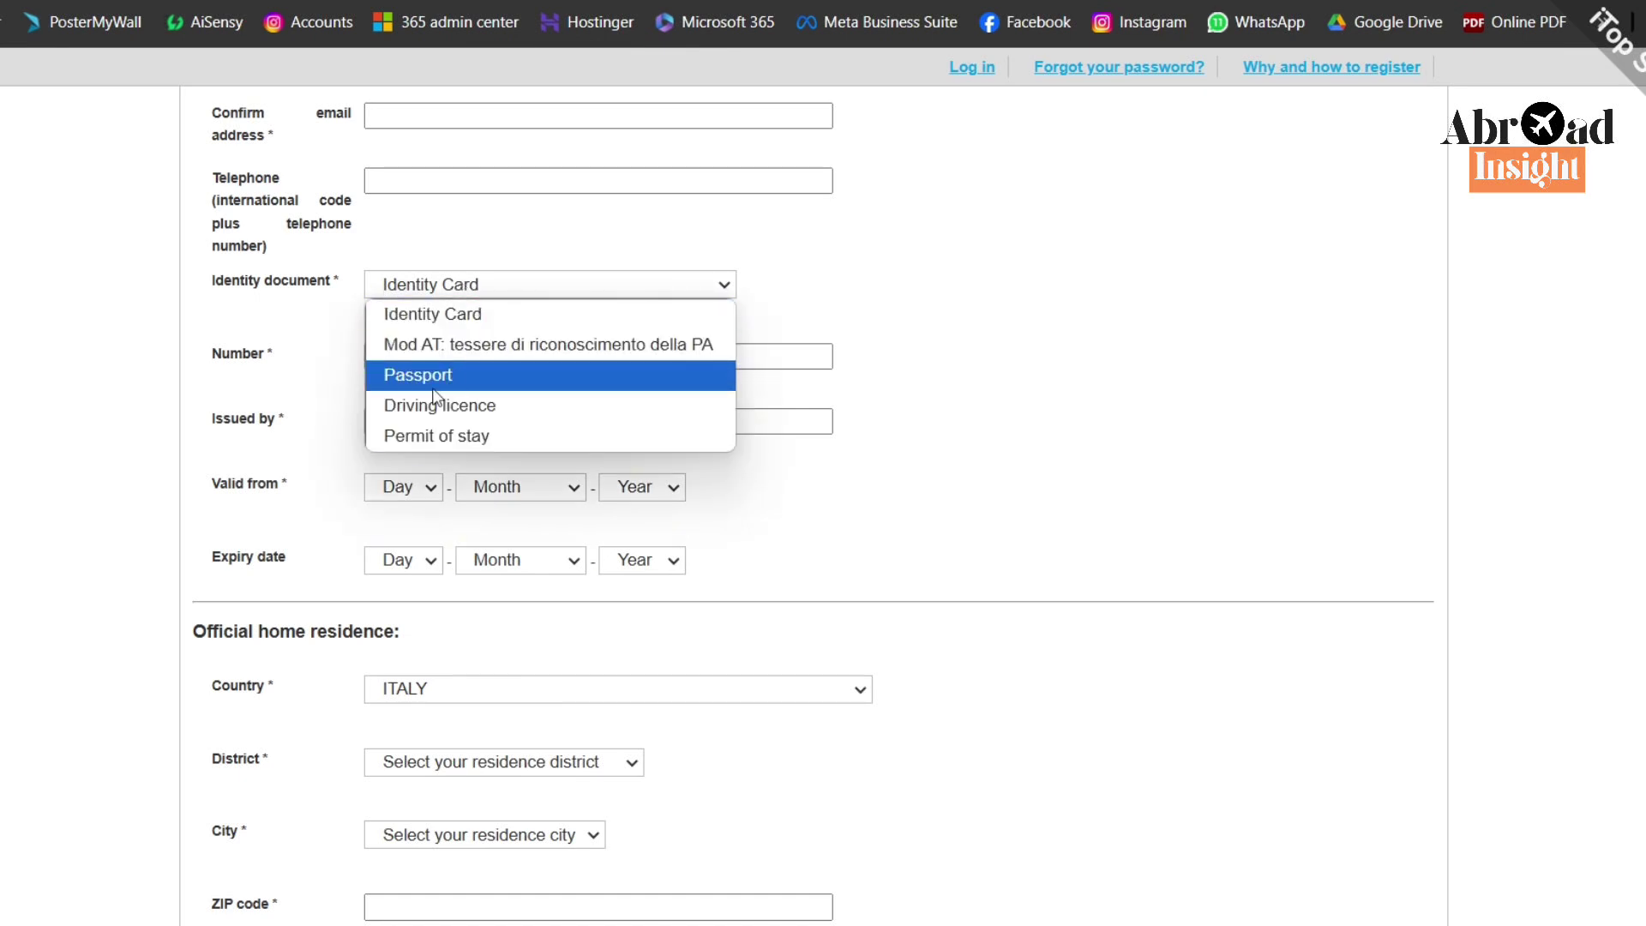
pyautogui.click(377, 374)
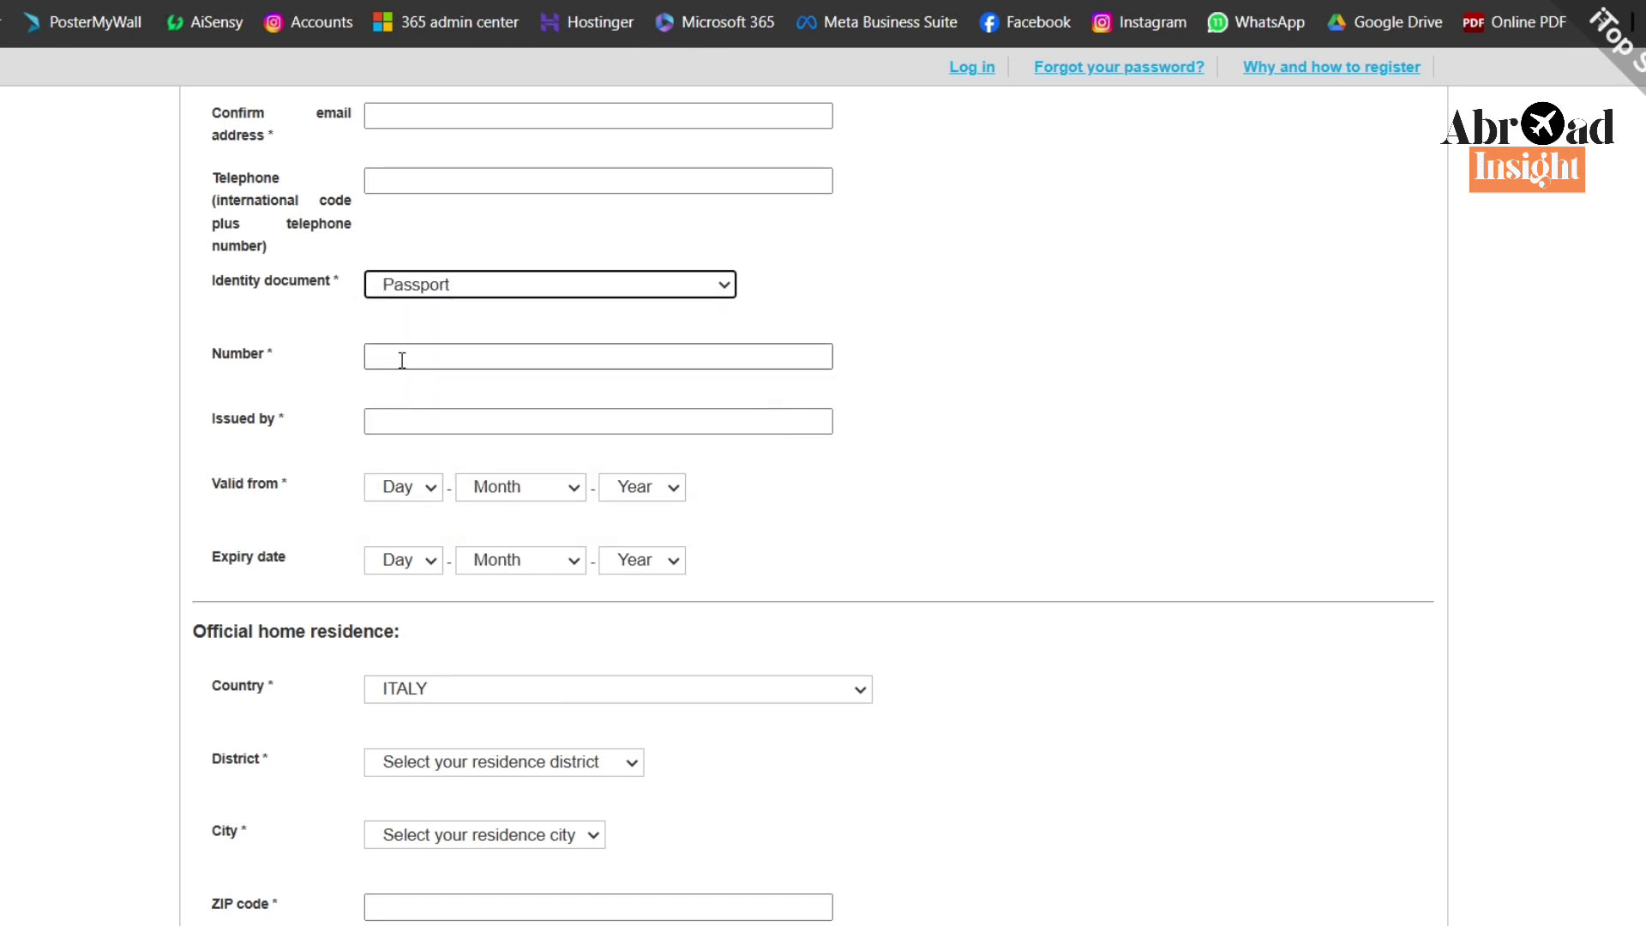
pyautogui.click(402, 424)
pyautogui.write('G')
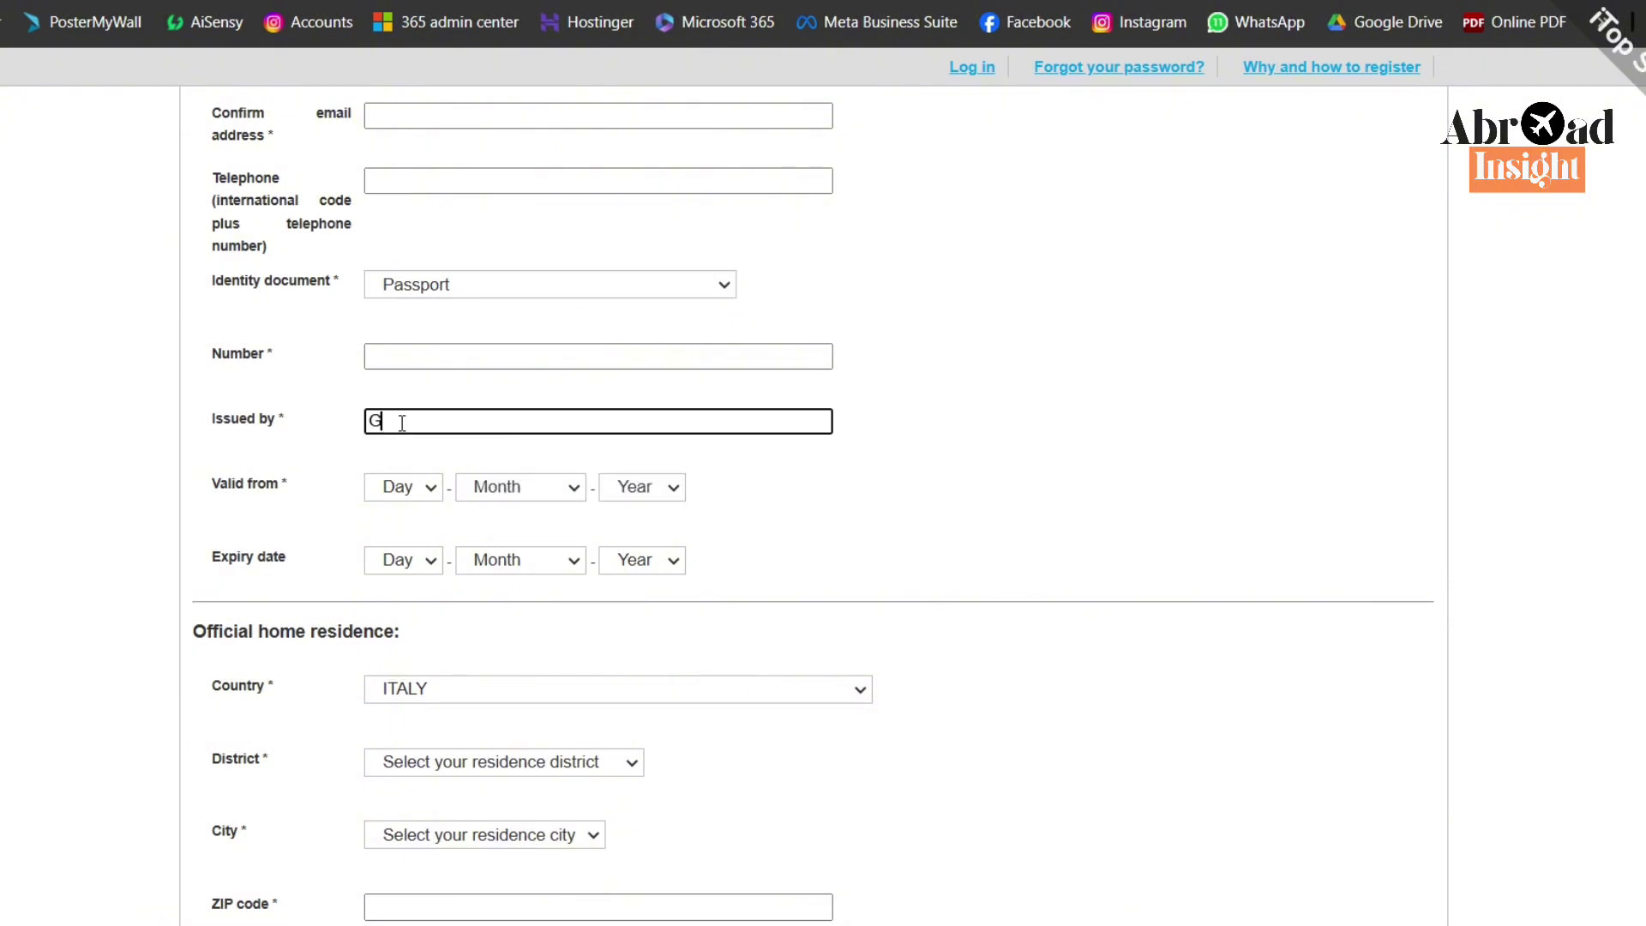
pyautogui.write('overnment Of Pakistan')
# Step: Examine the document's validity dates and the official home residence fields for country, district, city, ZIP code and address
pyautogui.scroll(-1, 402, 421)
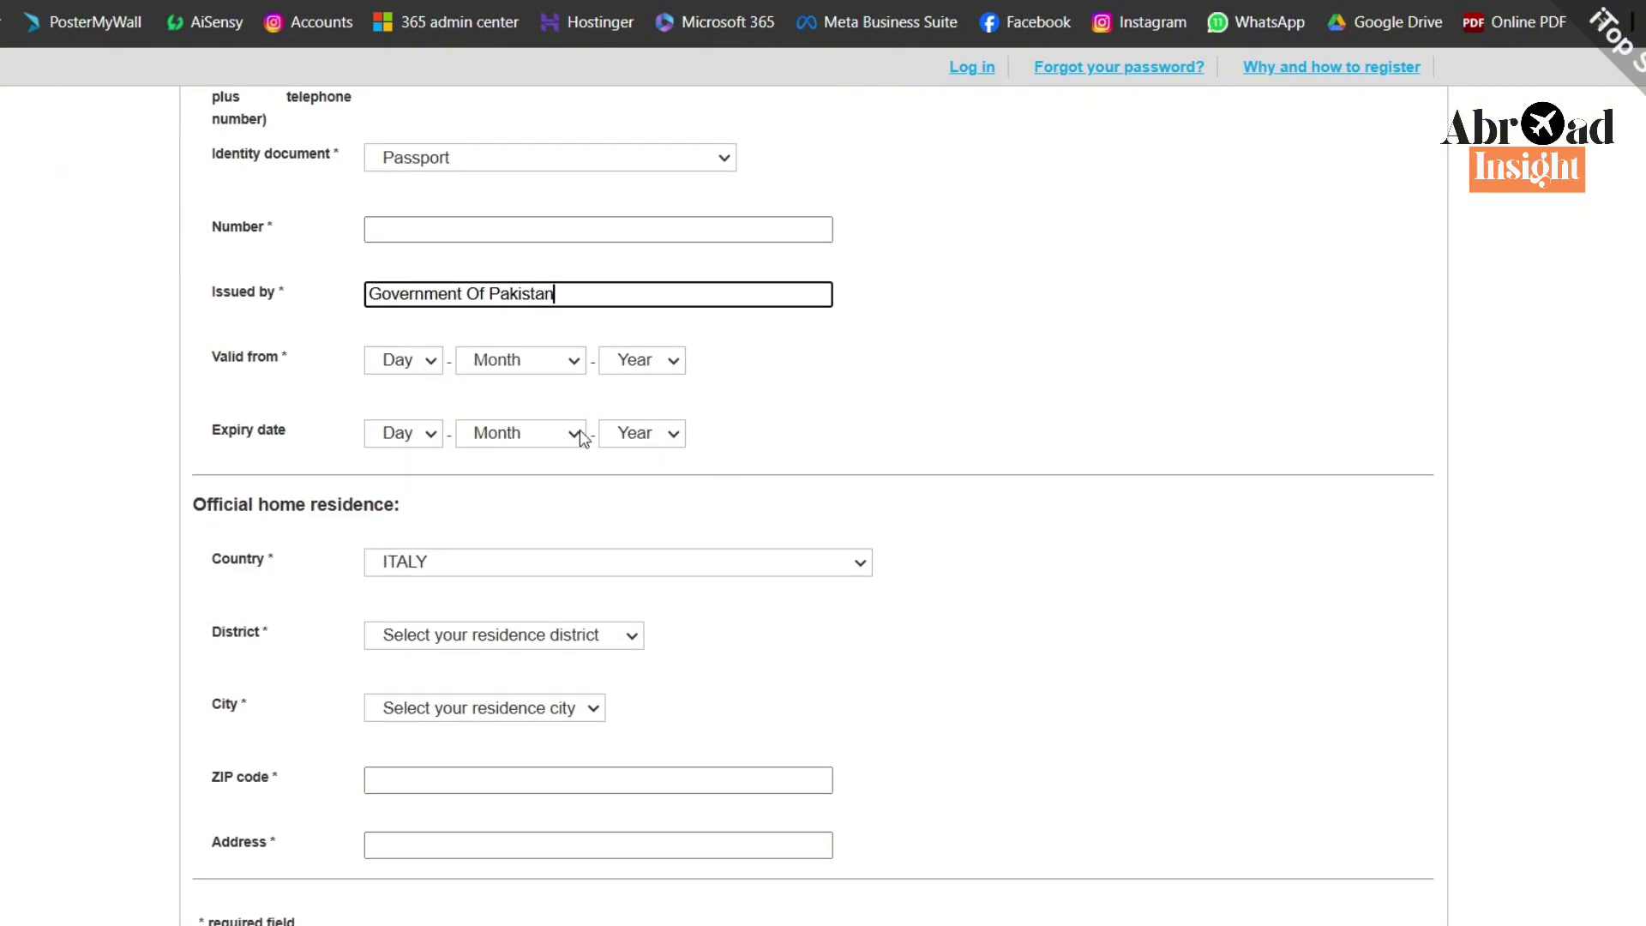
pyautogui.scroll(-1, 580, 430)
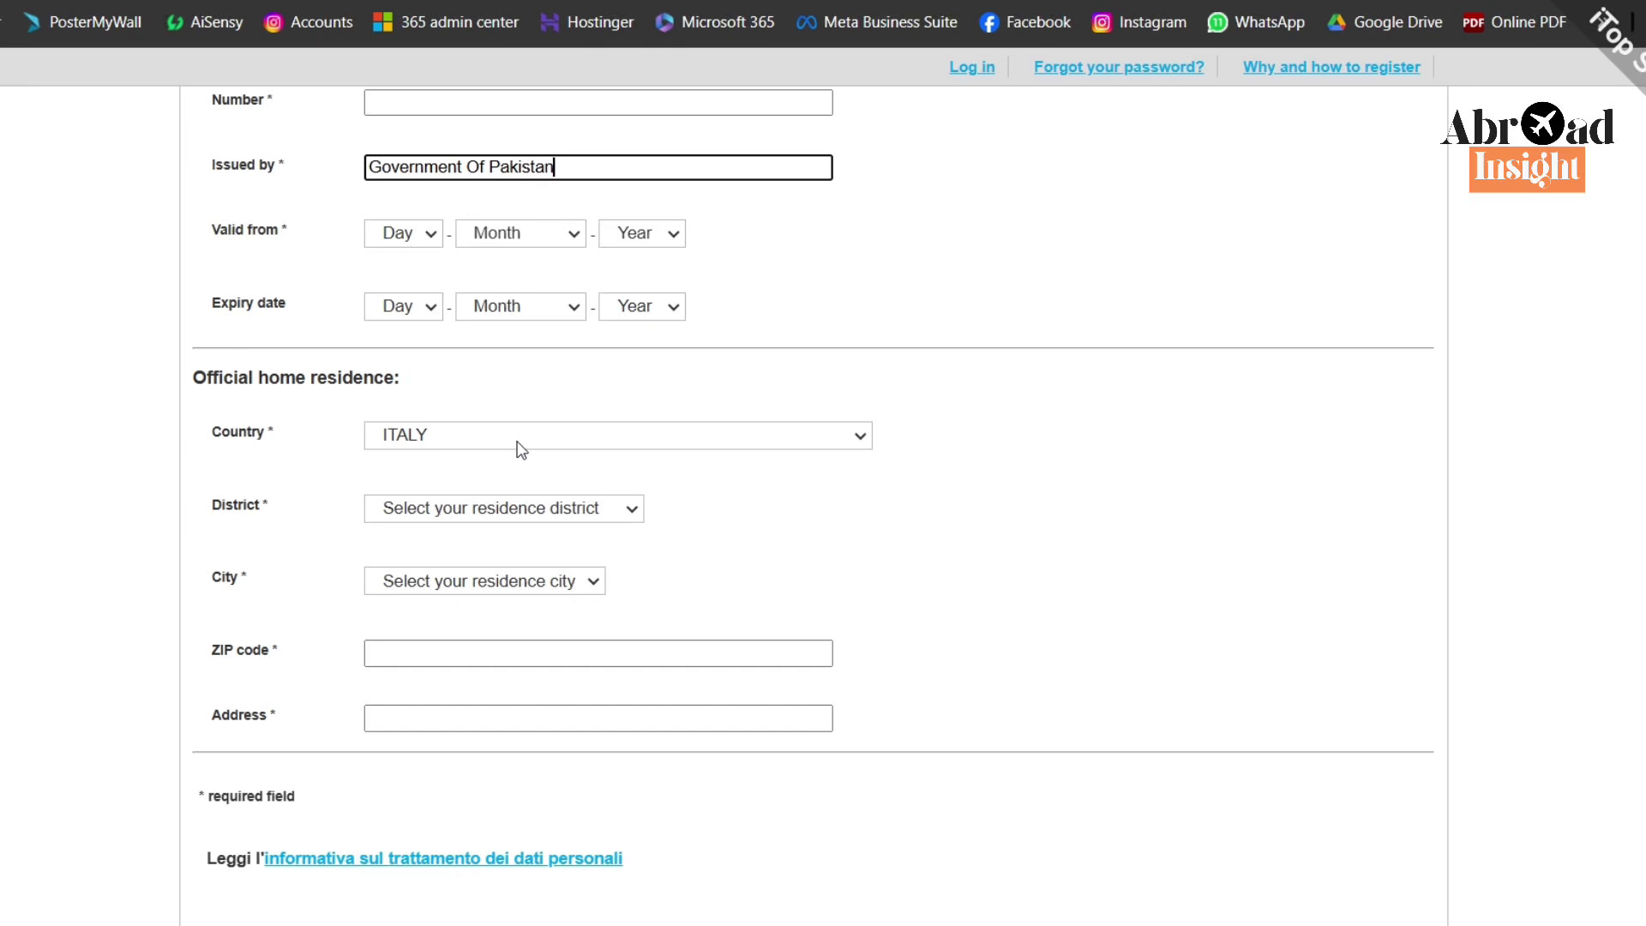
pyautogui.click(501, 513)
pyautogui.click(502, 513)
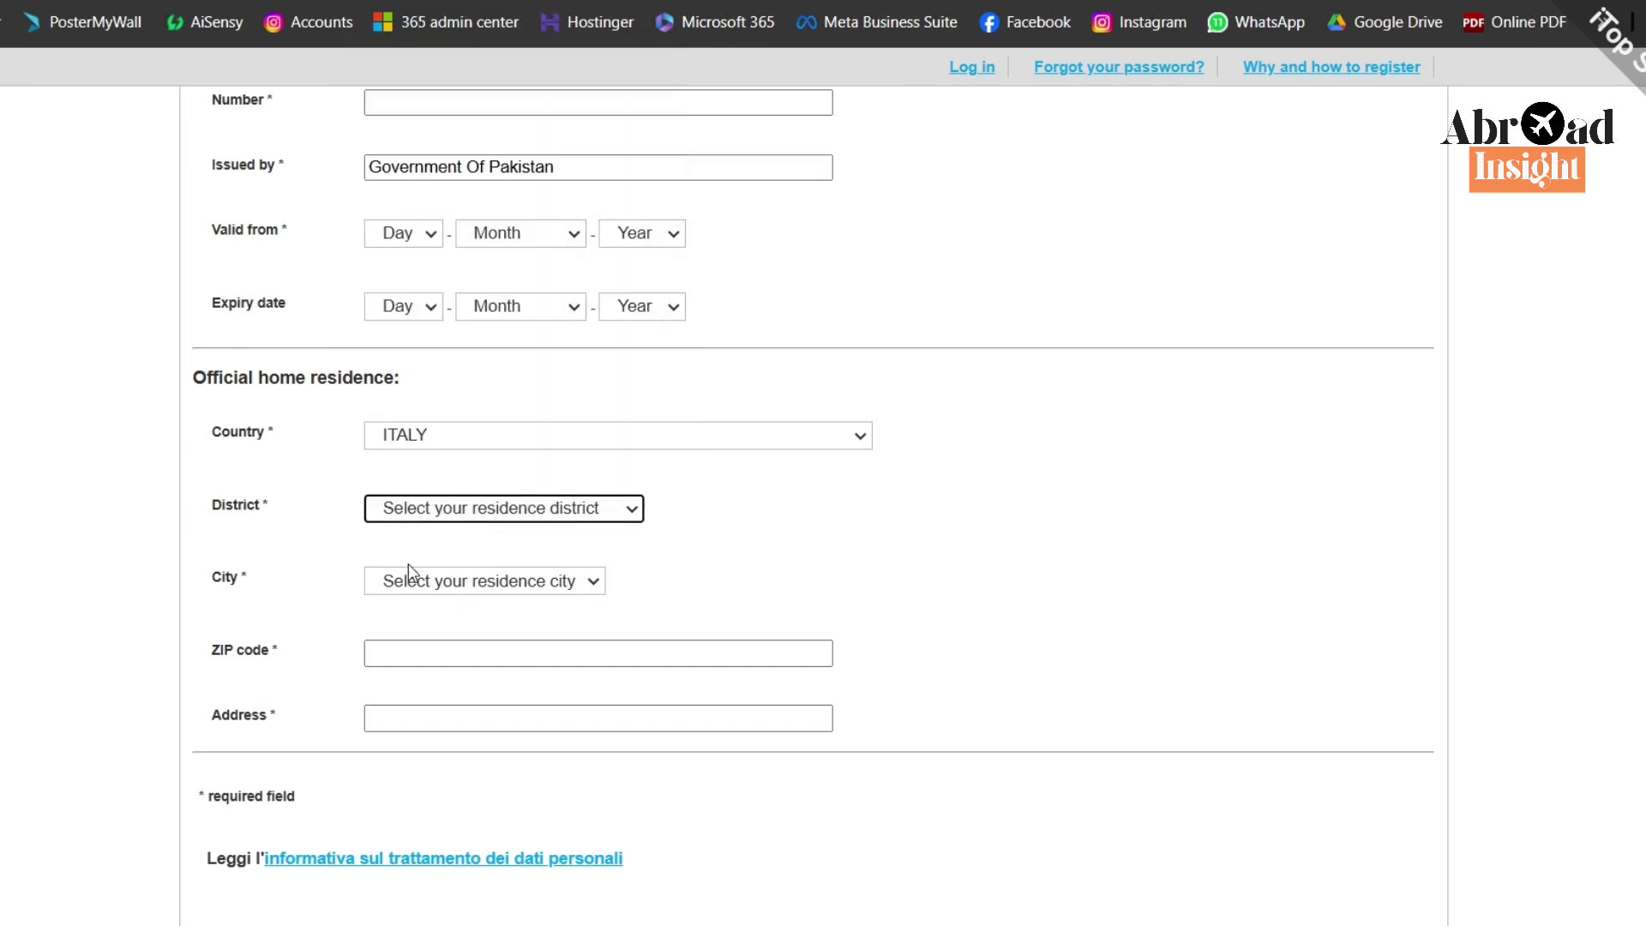
pyautogui.click(454, 583)
pyautogui.click(453, 583)
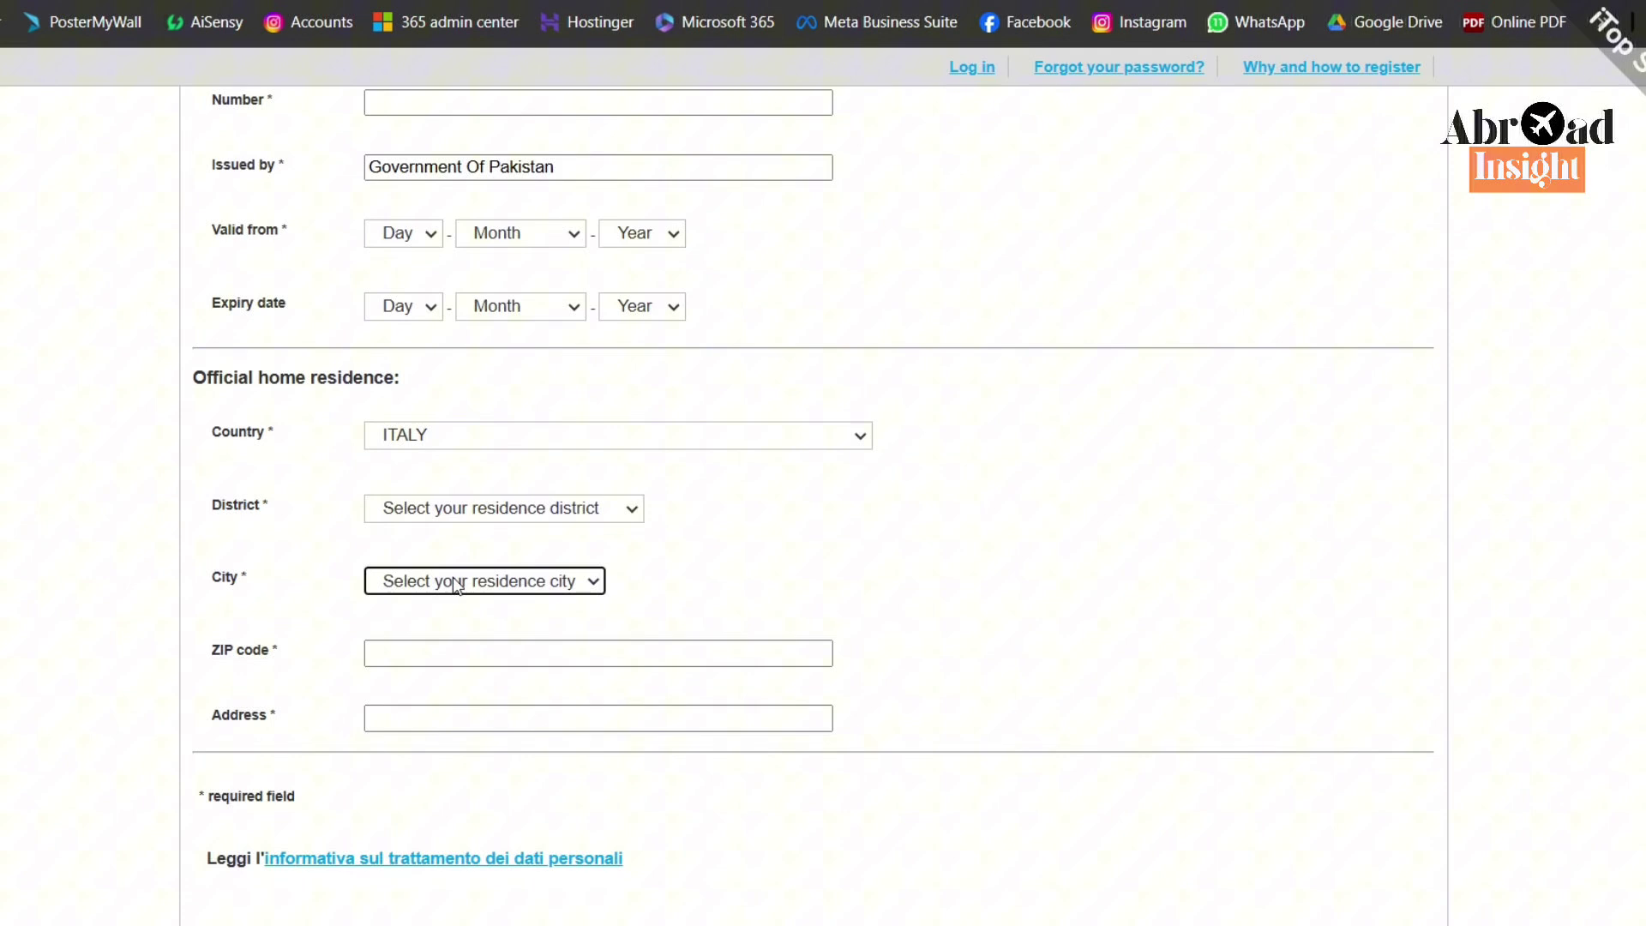
pyautogui.click(466, 656)
pyautogui.click(437, 718)
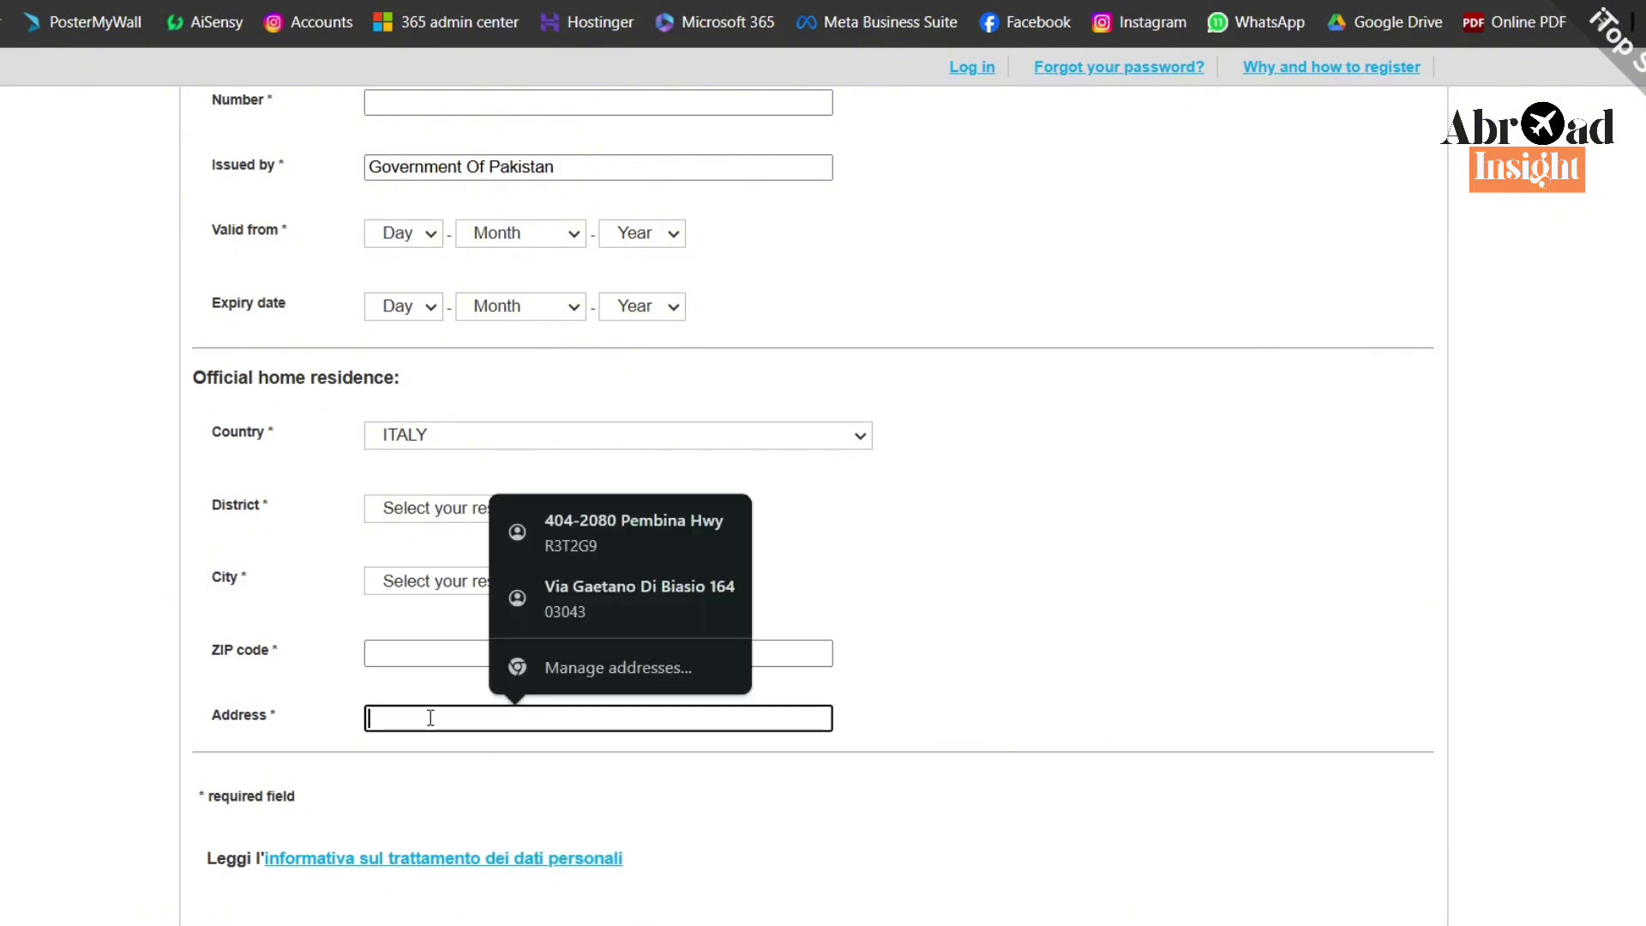
# Step: Review the residence ZIP code and address fields and the e-mail confirmation field, returning to the start of the registration form
pyautogui.click(403, 651)
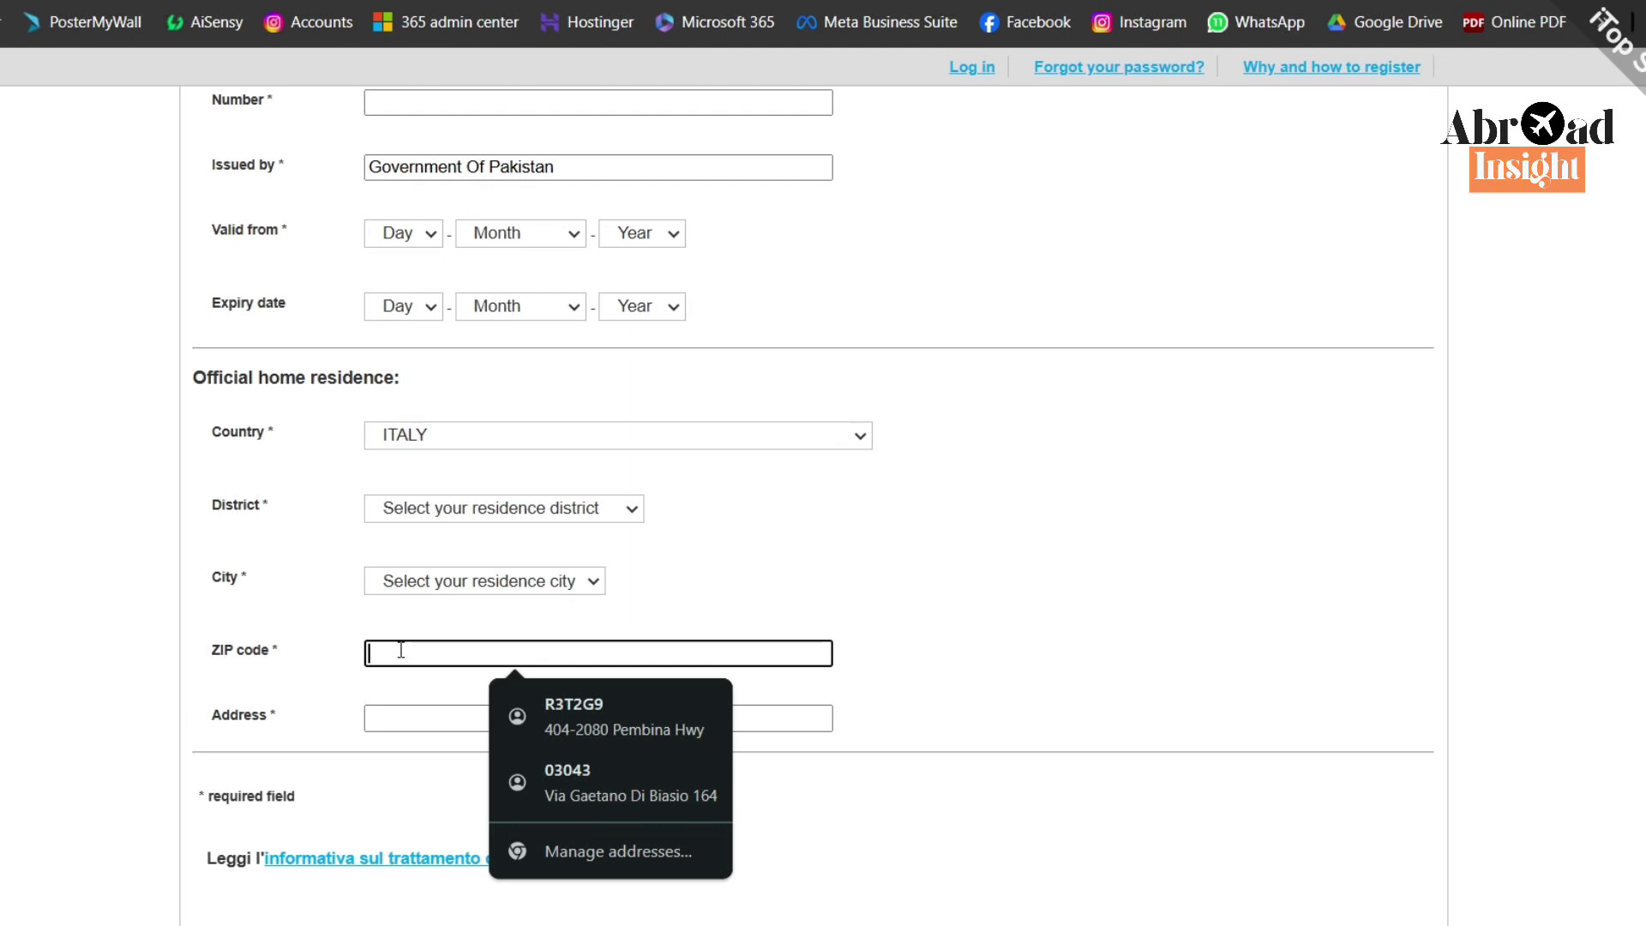
pyautogui.click(396, 720)
pyautogui.scroll(-3, 396, 724)
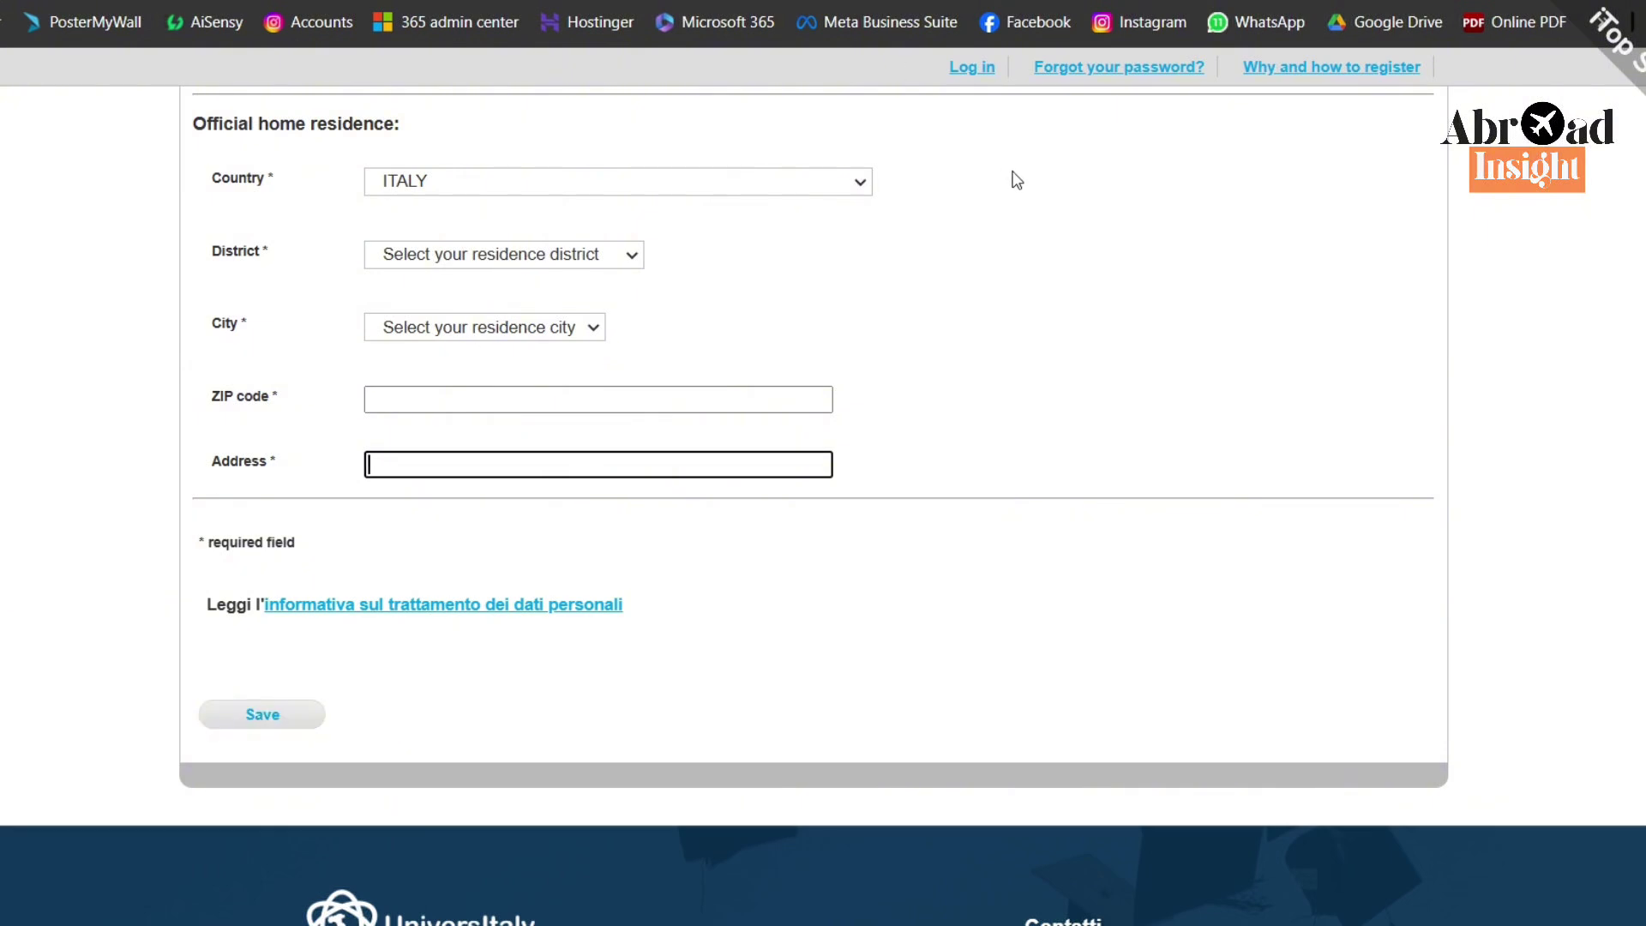
pyautogui.scroll(1, 1067, 265)
pyautogui.scroll(7, 1068, 264)
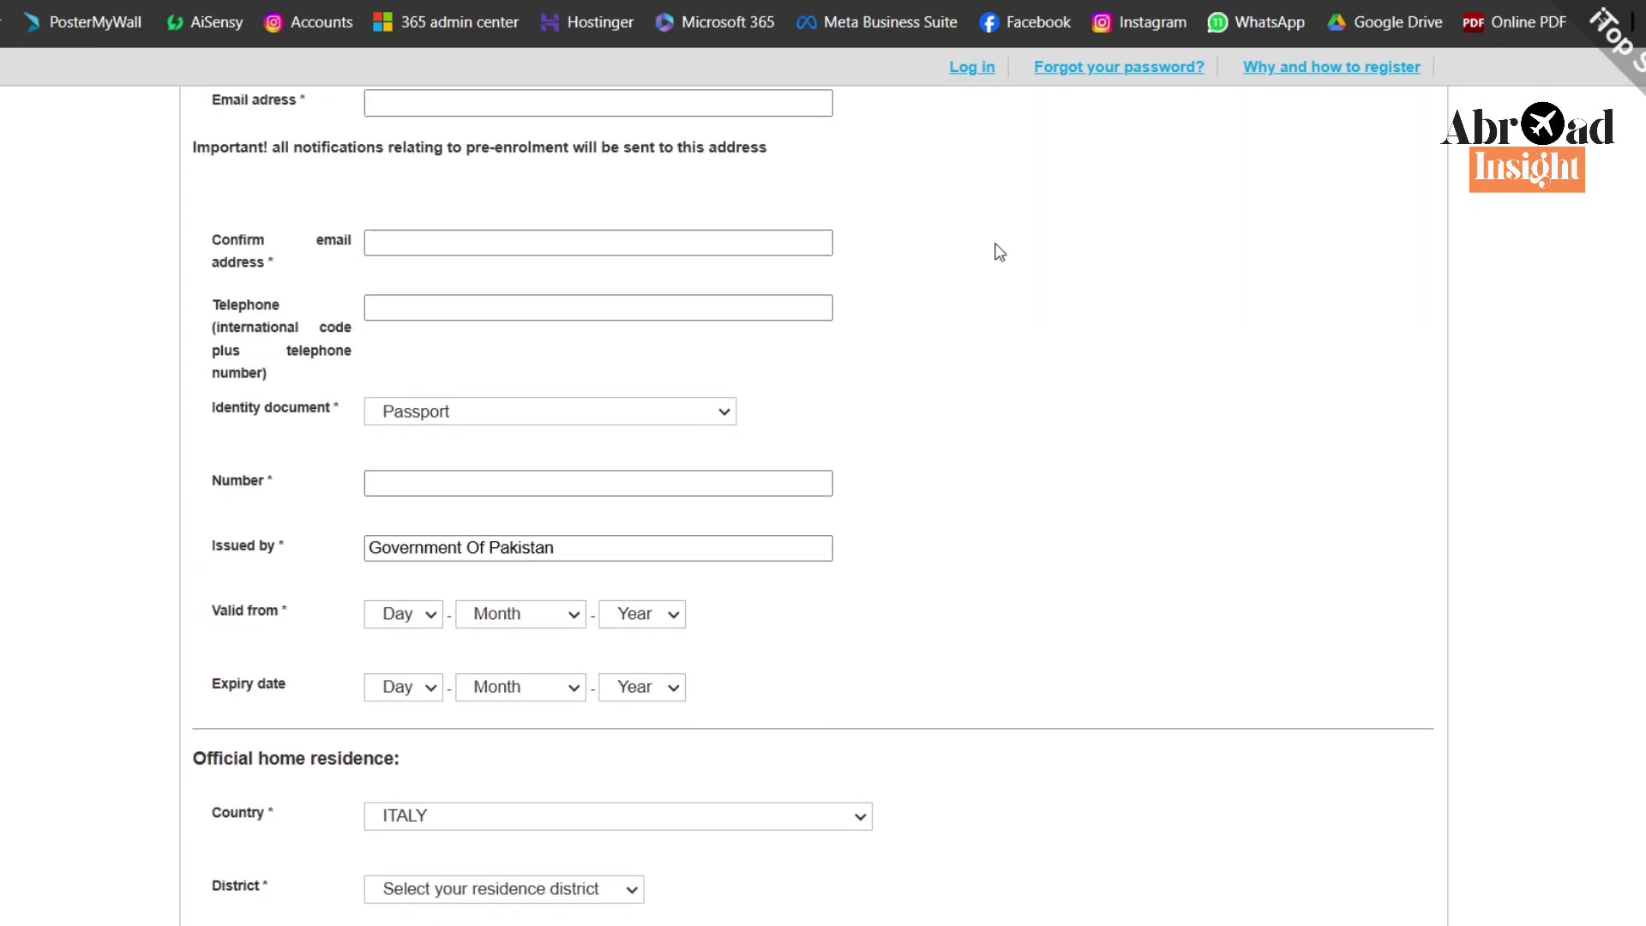
pyautogui.click(397, 237)
pyautogui.click(1048, 300)
pyautogui.scroll(12, 1050, 299)
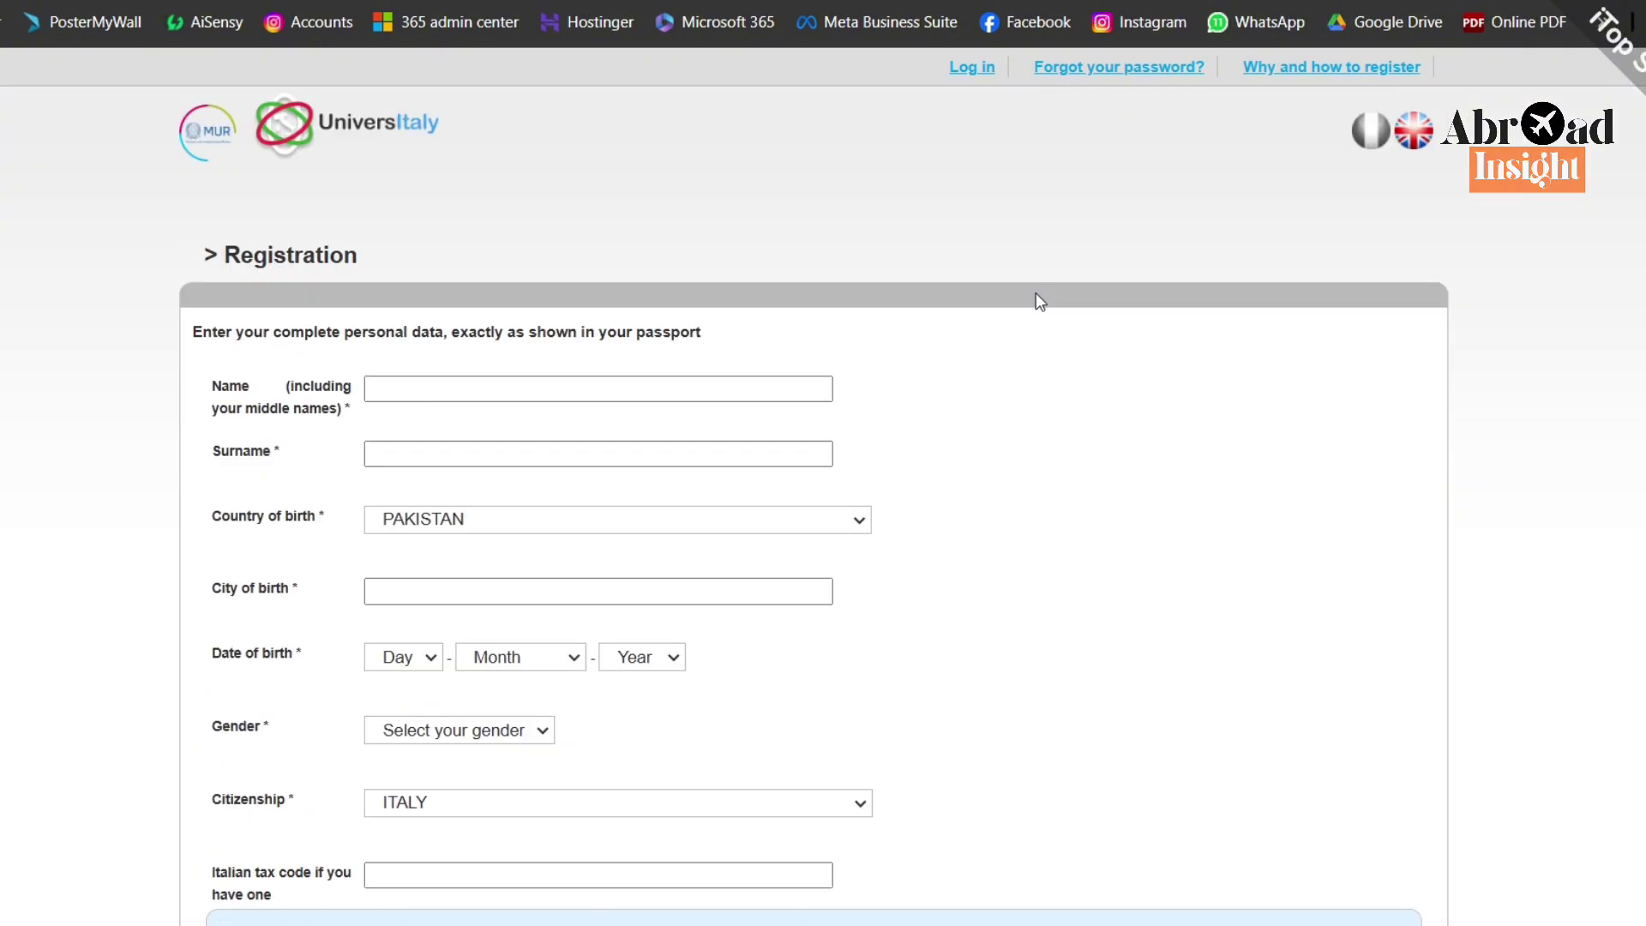
# Step: Go to the log-in page and sign in with a saved account, authorising the password autofill with the Windows Security PIN
pyautogui.click(955, 76)
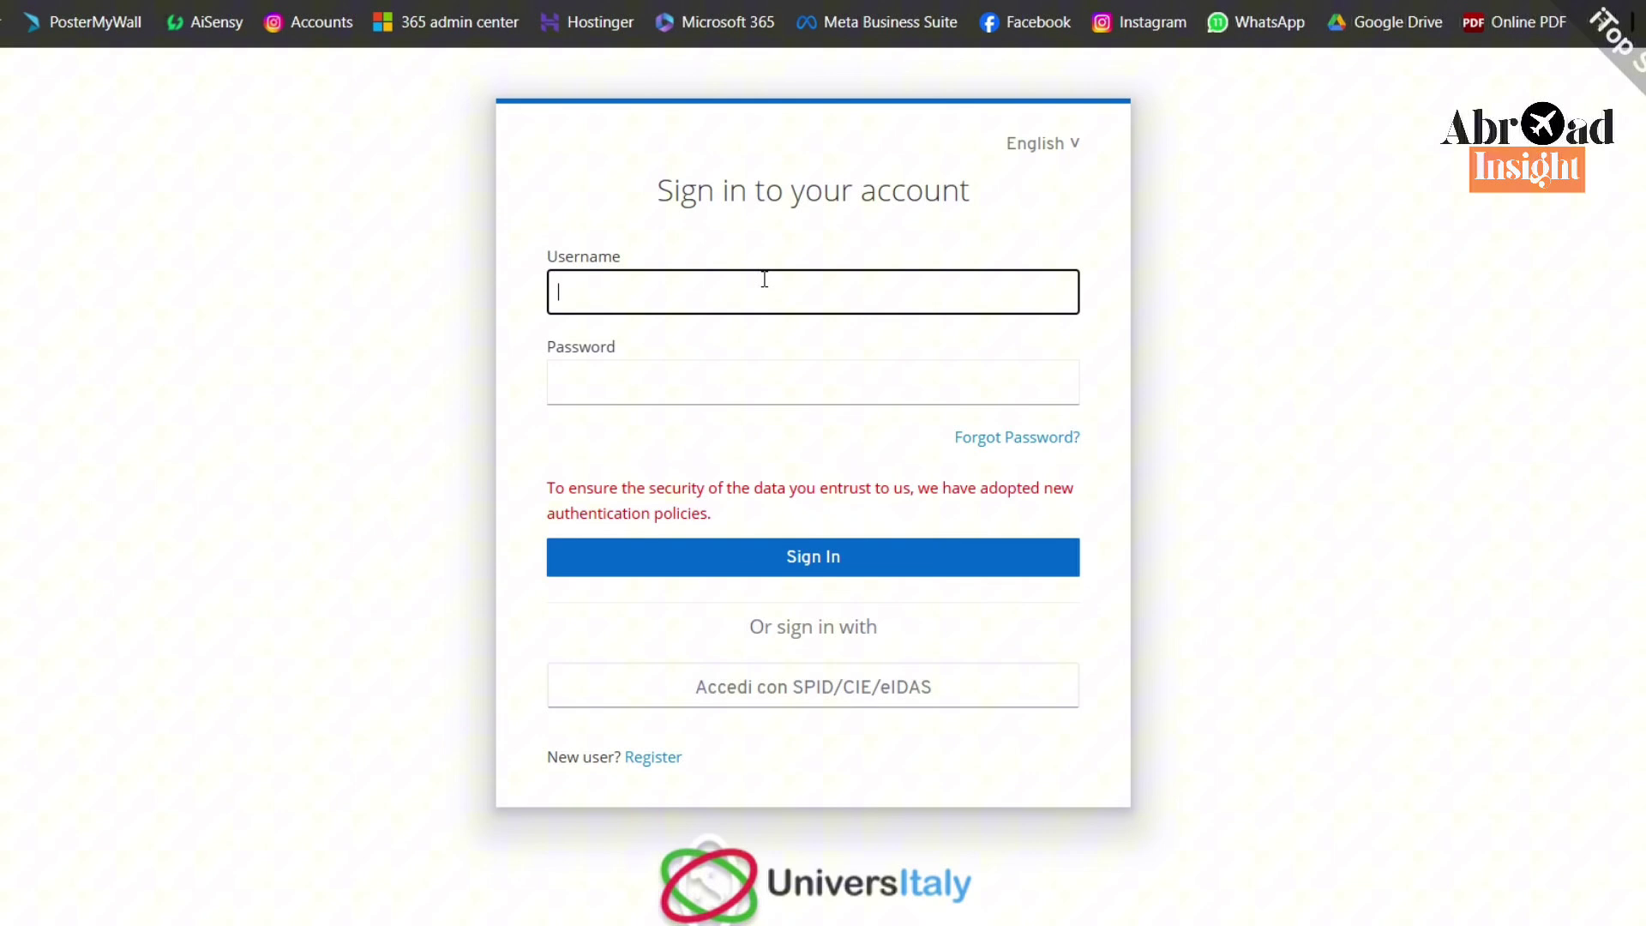
pyautogui.click(752, 291)
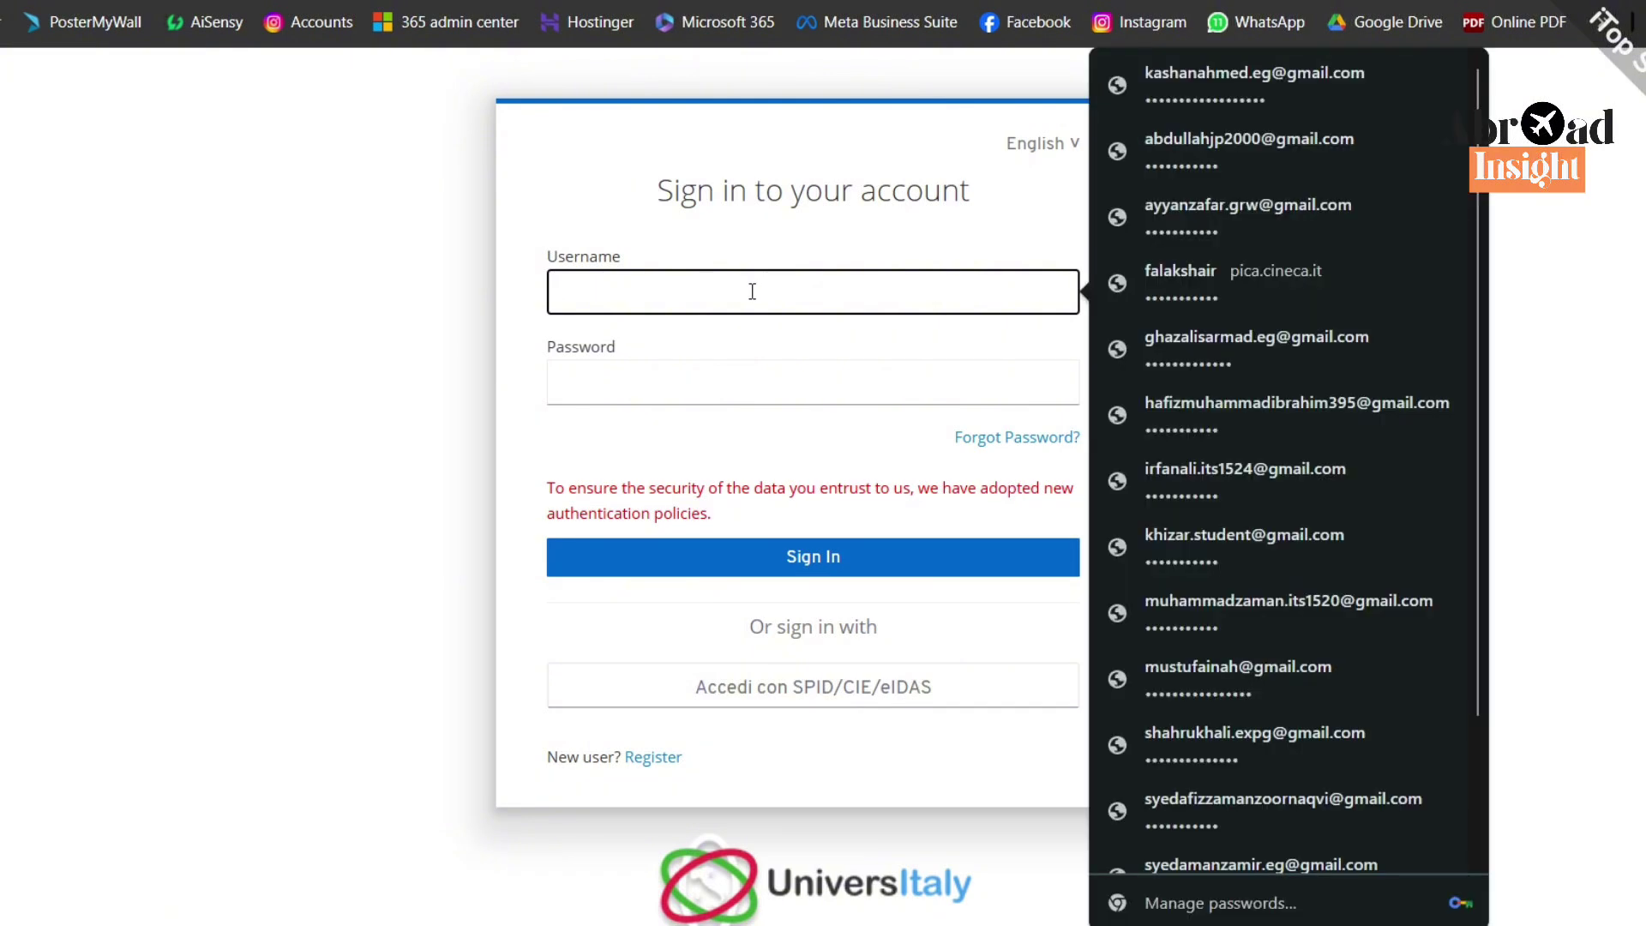
pyautogui.click(1235, 89)
pyautogui.click(611, 600)
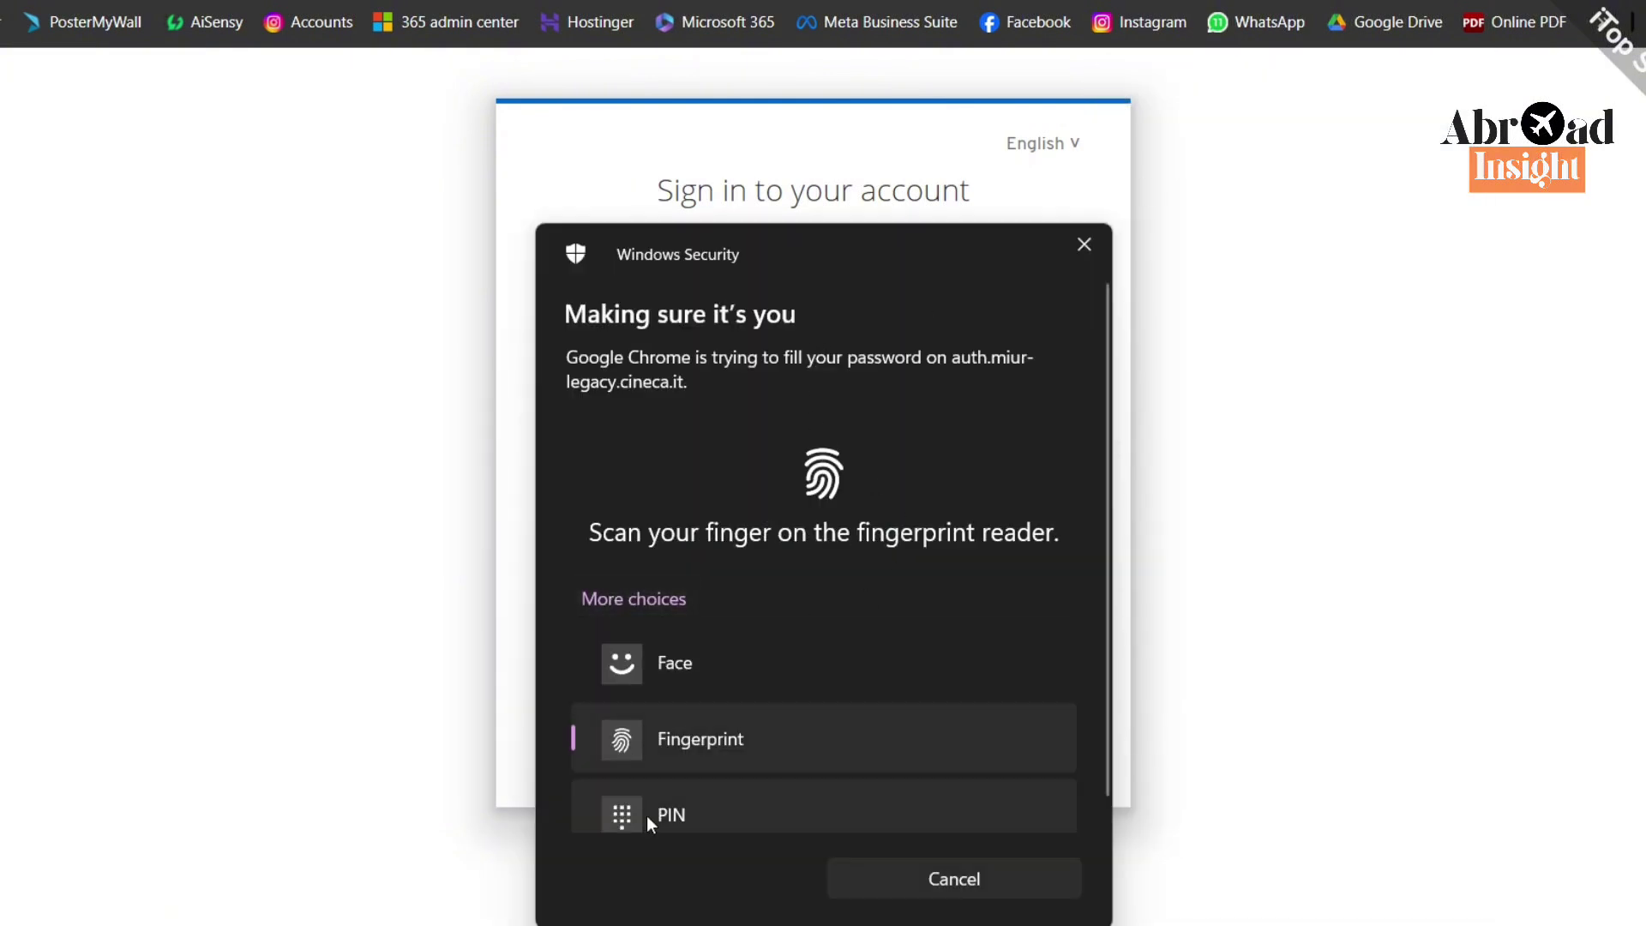
pyautogui.click(647, 816)
pyautogui.write('••')
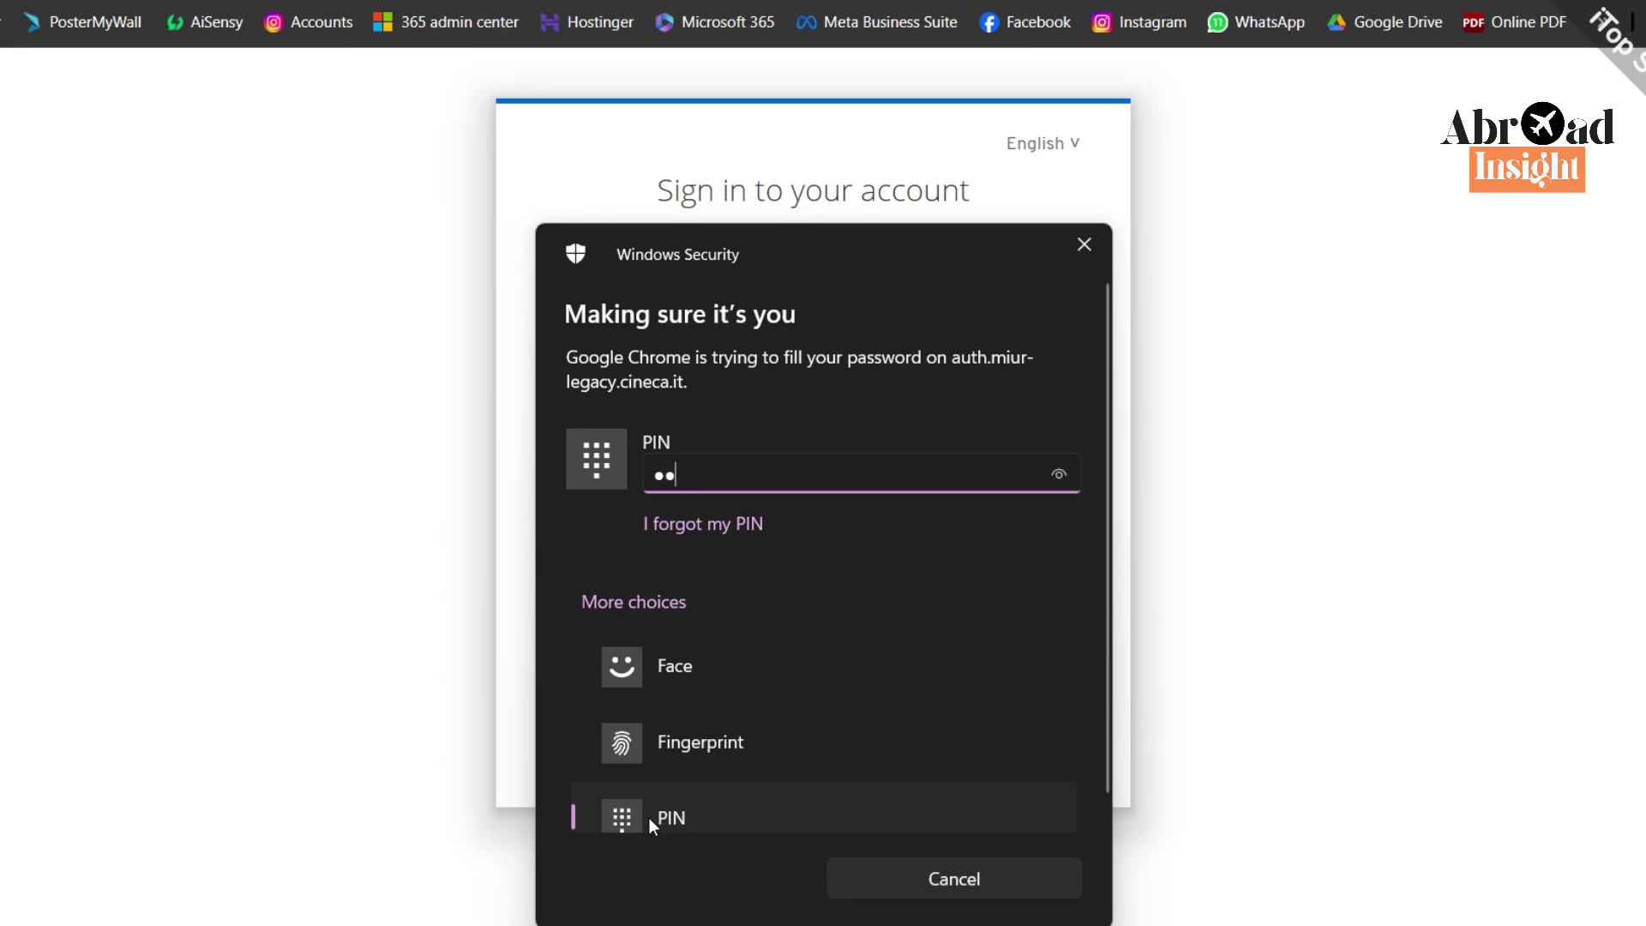
pyautogui.write('••')
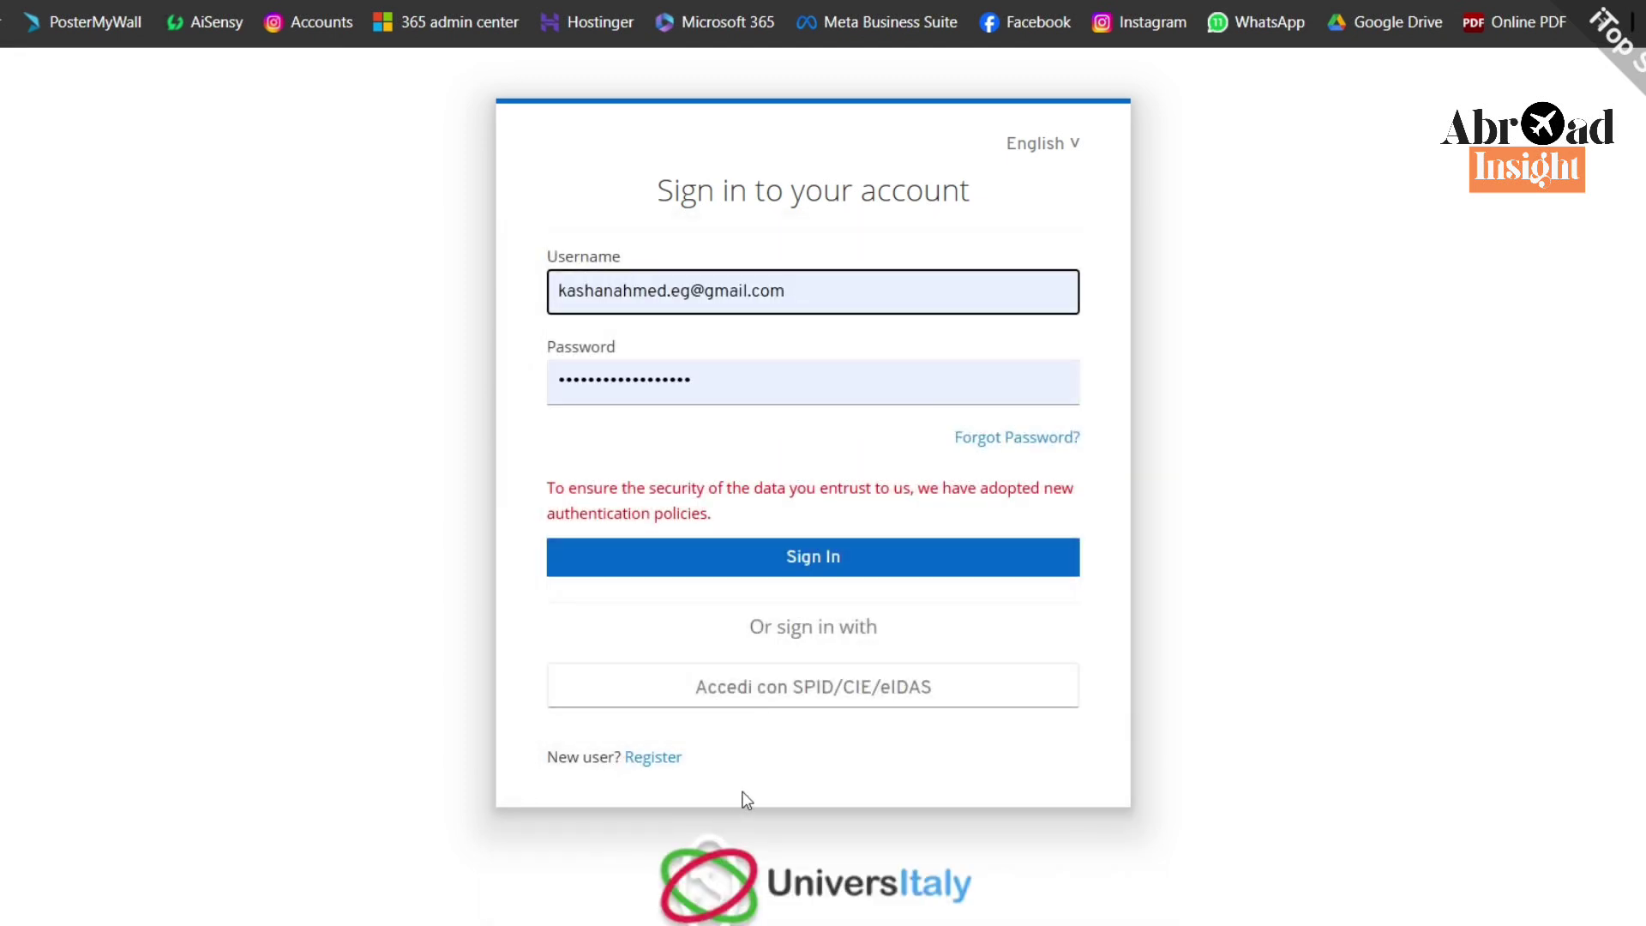
pyautogui.click(787, 576)
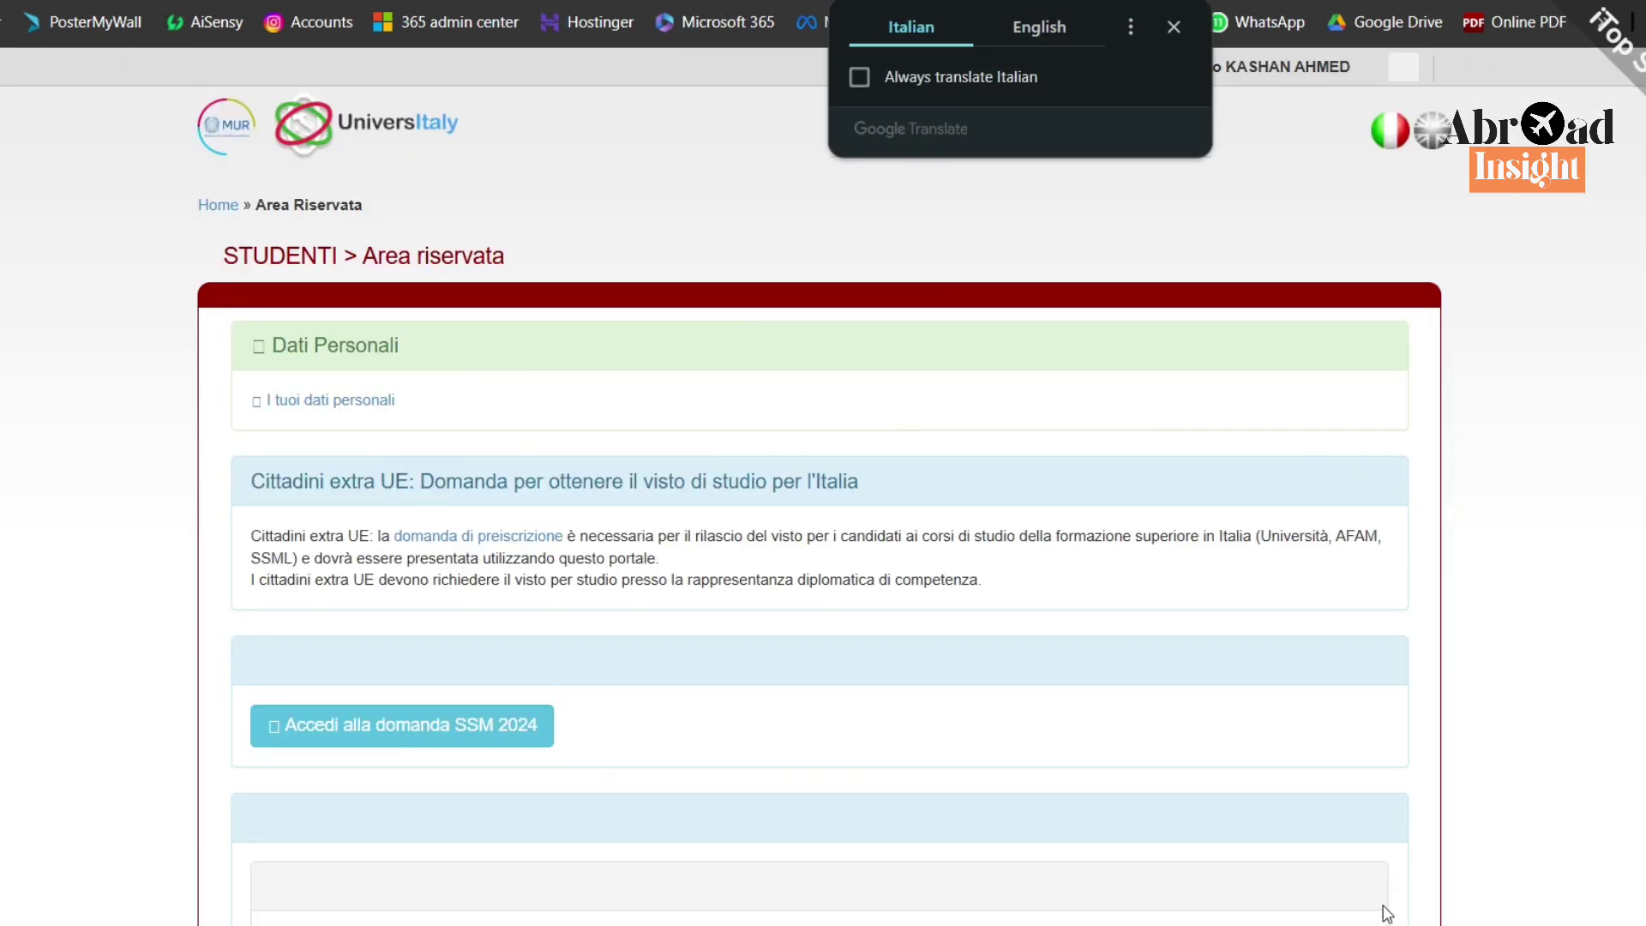
# Step: Dismiss the translation offer, review the students' reserved area and open the pre-enrolment application page for extra-EU citizens
pyautogui.click(1172, 28)
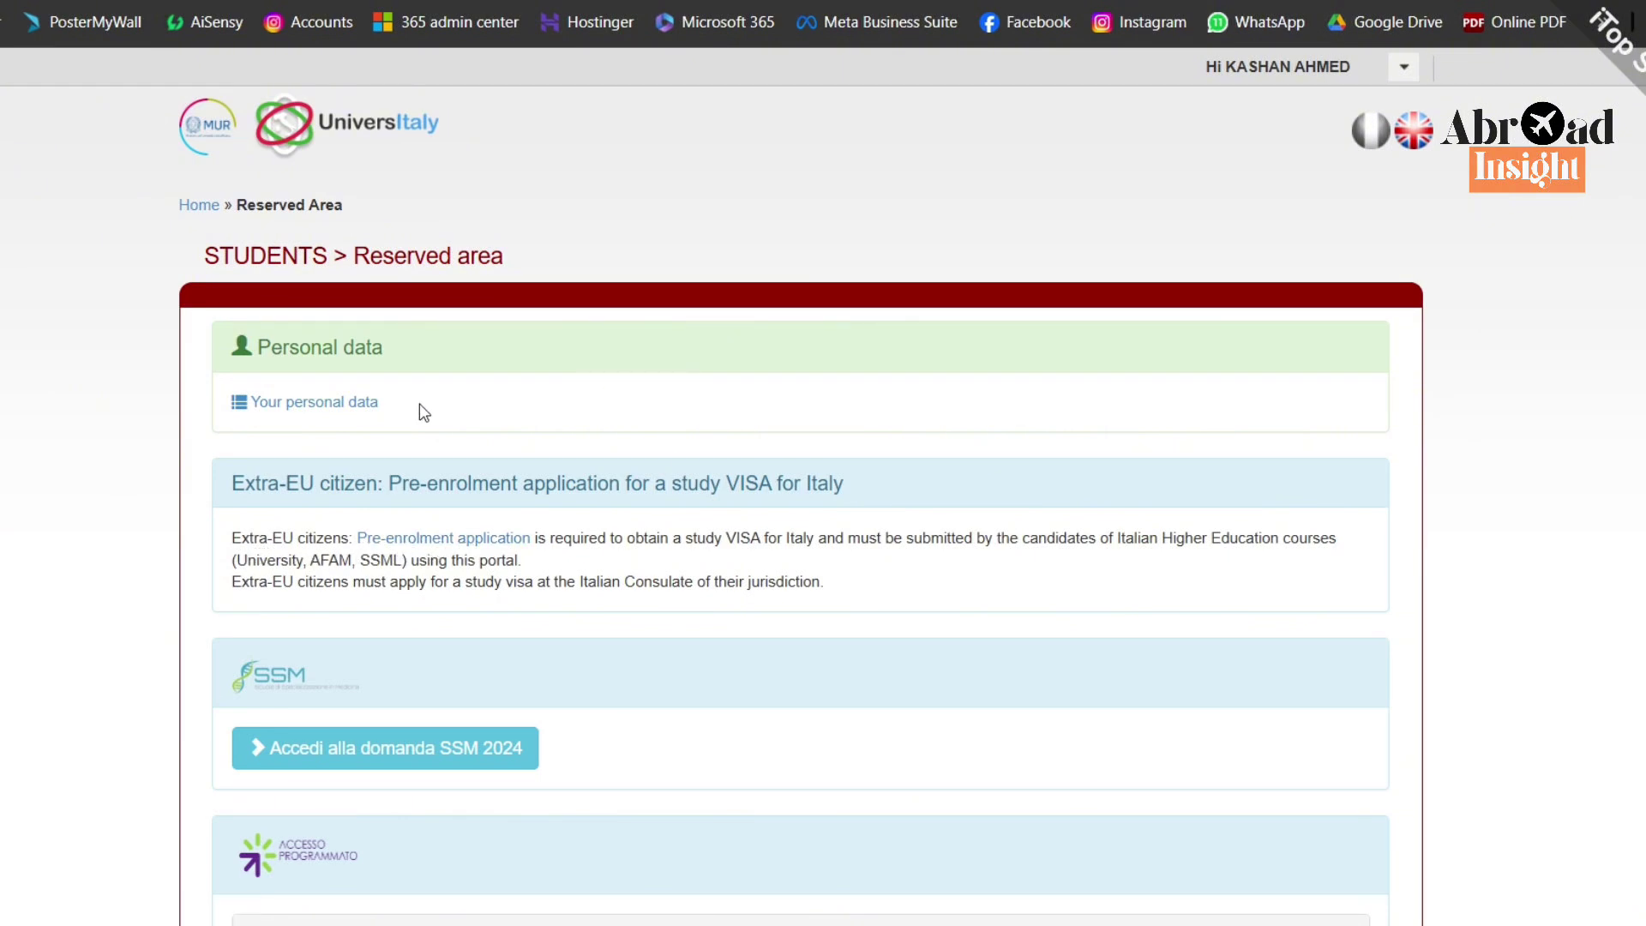
pyautogui.scroll(-8, 437, 437)
pyautogui.scroll(9, 434, 443)
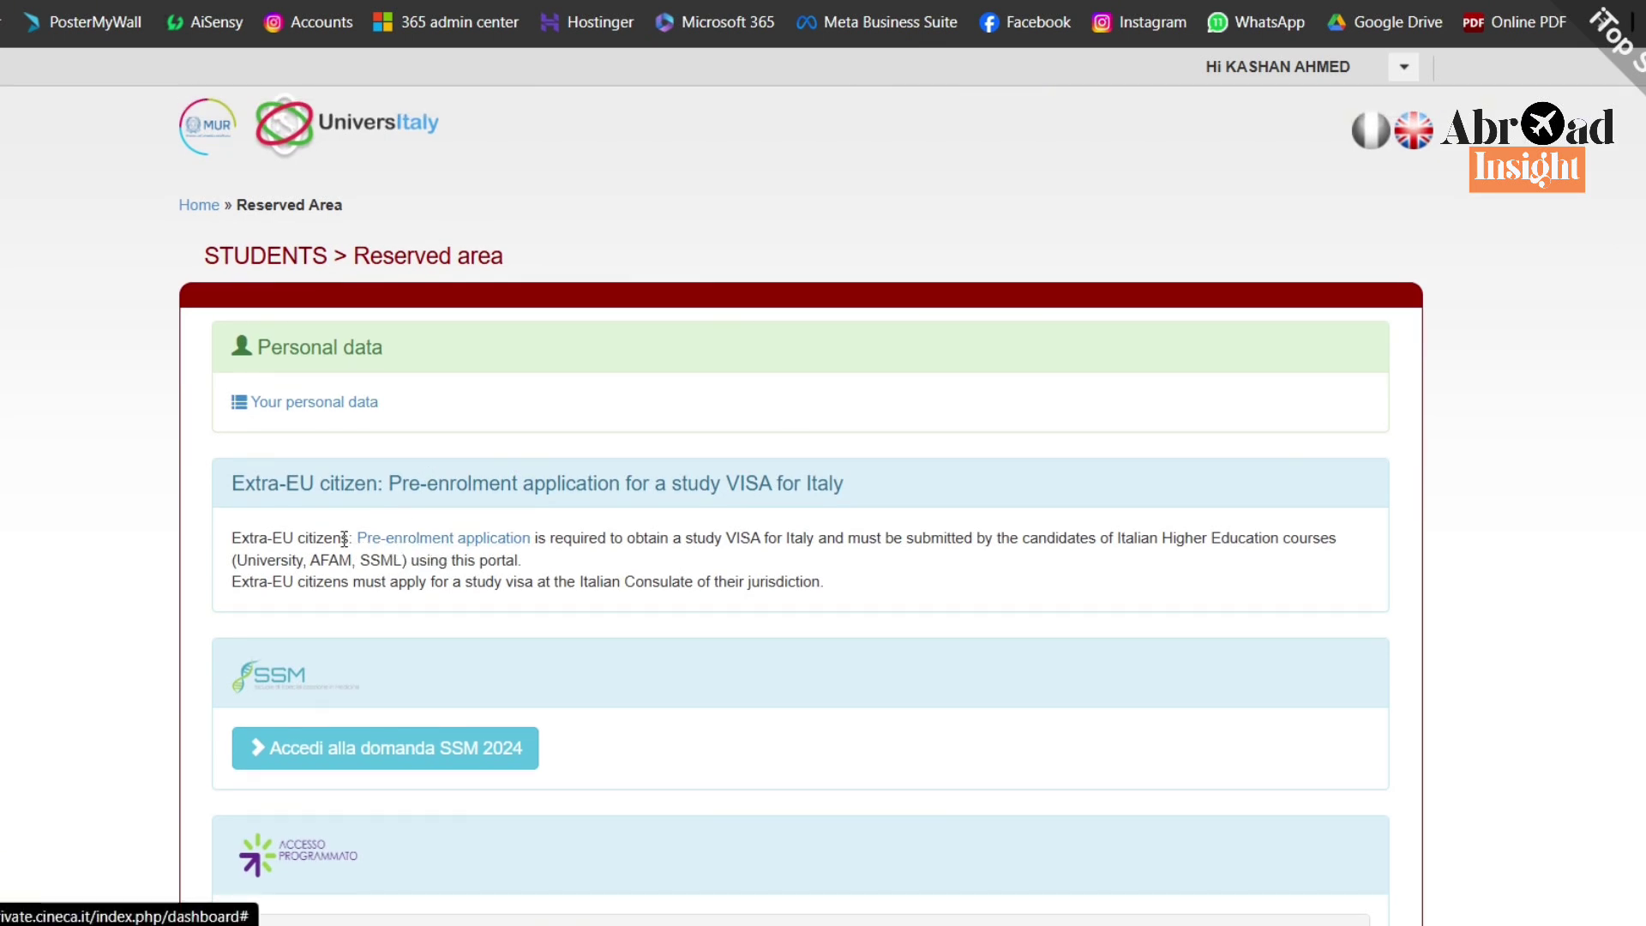
pyautogui.moveTo(354, 542); pyautogui.dragTo(533, 532)
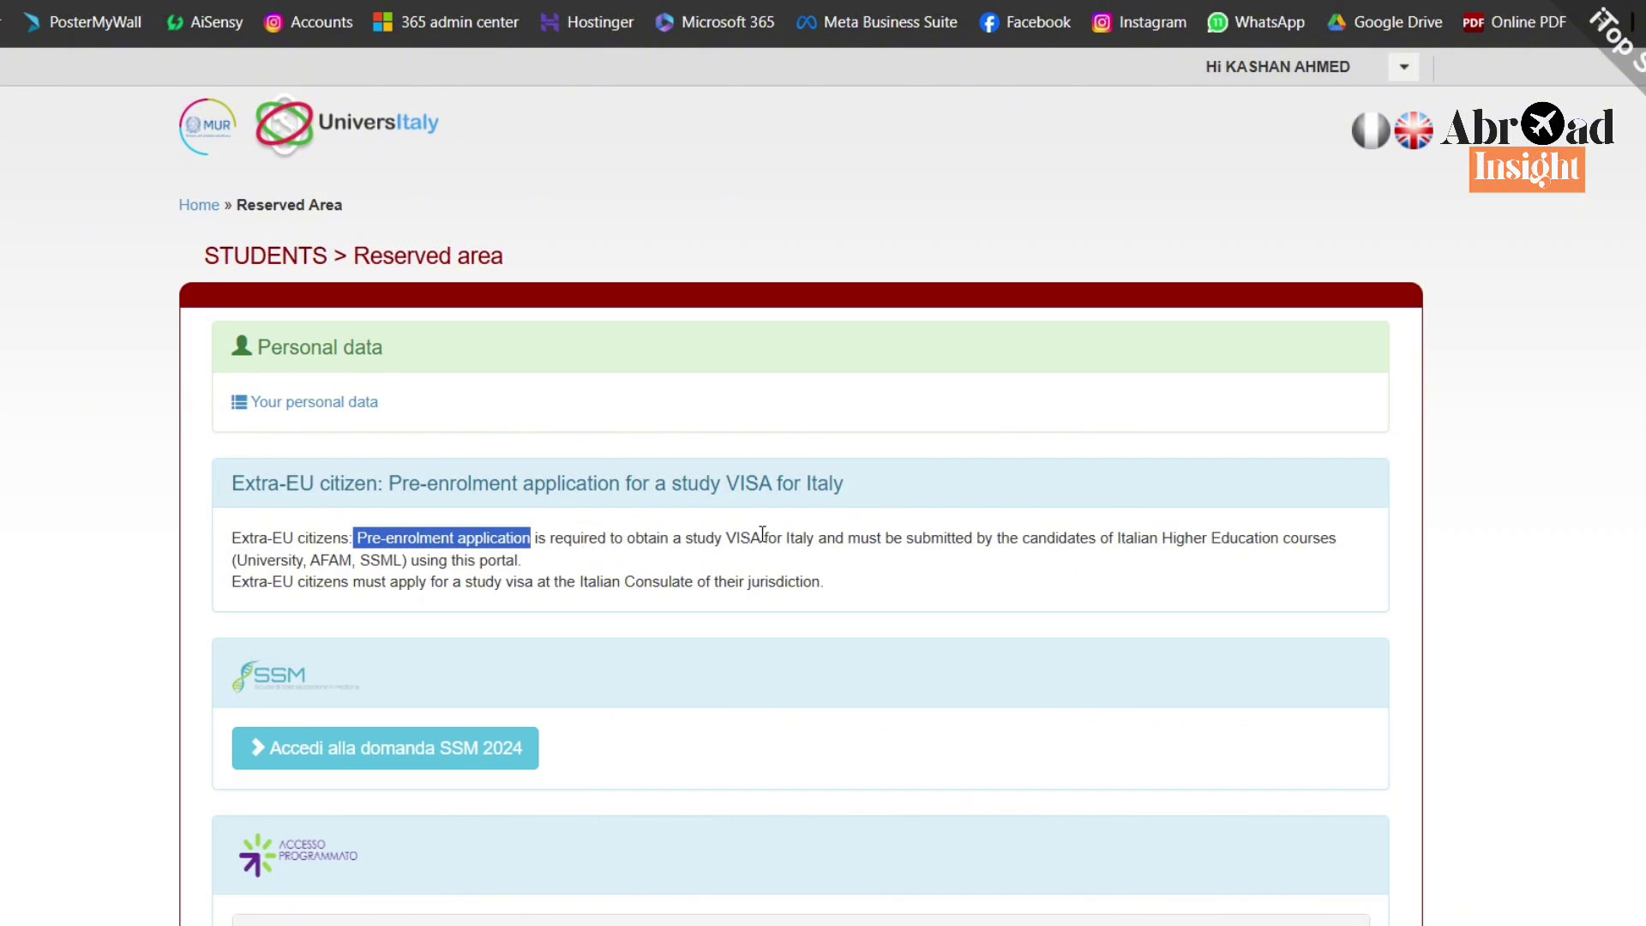
pyautogui.moveTo(762, 534); pyautogui.dragTo(538, 529)
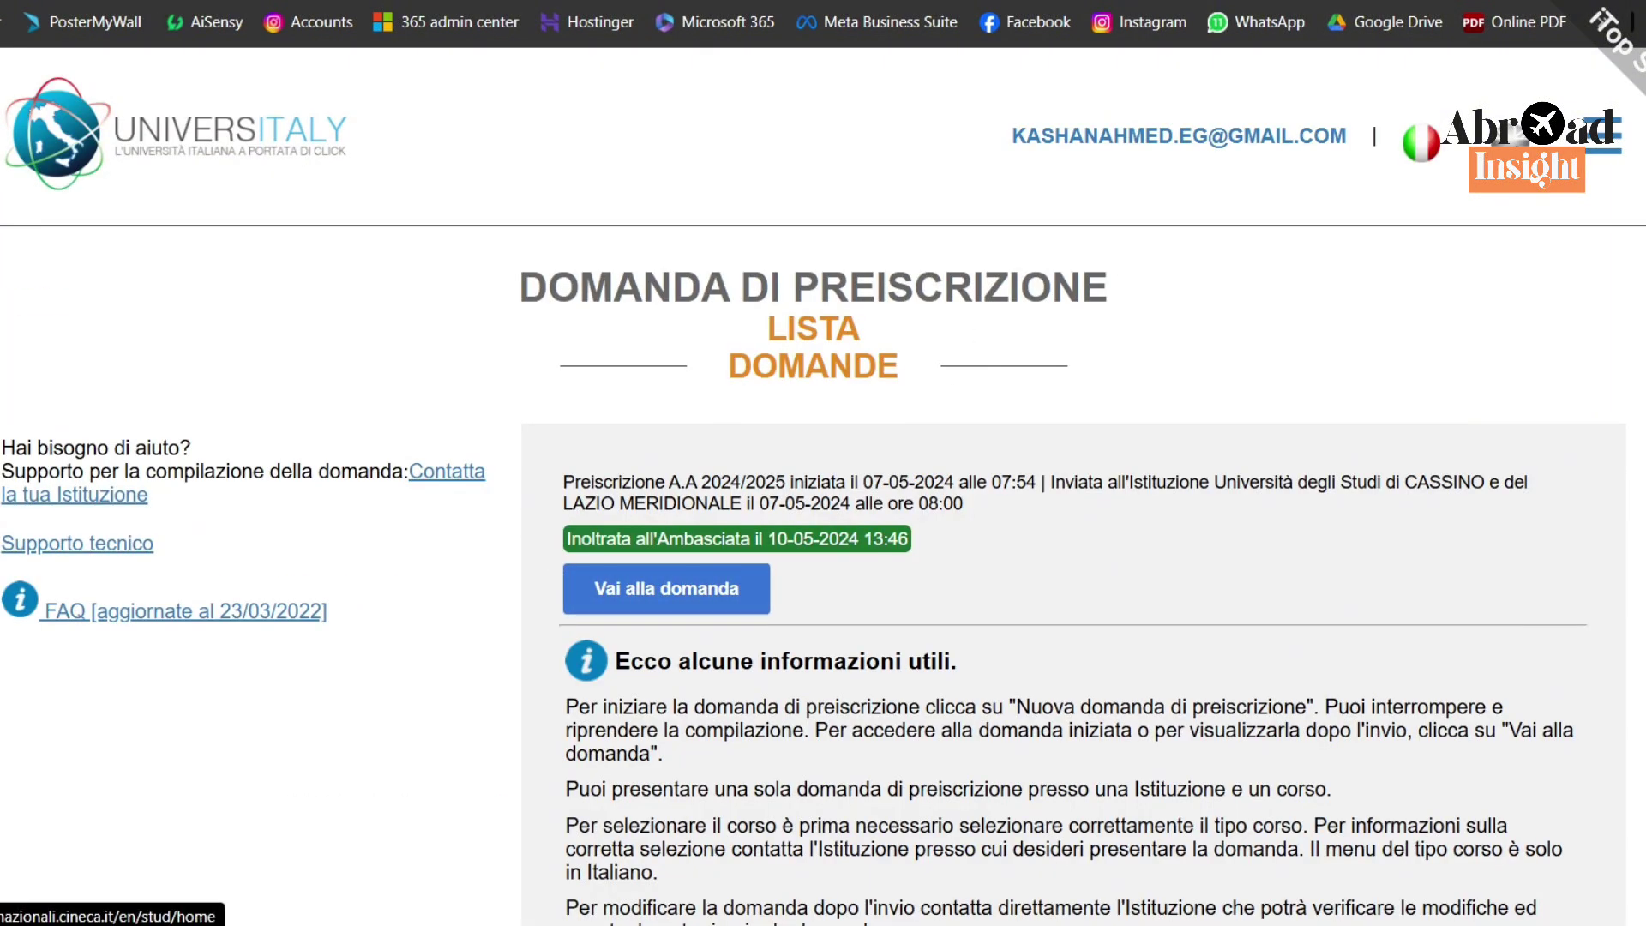
# Step: Switch the applications list to English and open the existing 2024/2025 pre-enrolment application
pyautogui.click(1421, 141)
pyautogui.scroll(-3, 965, 331)
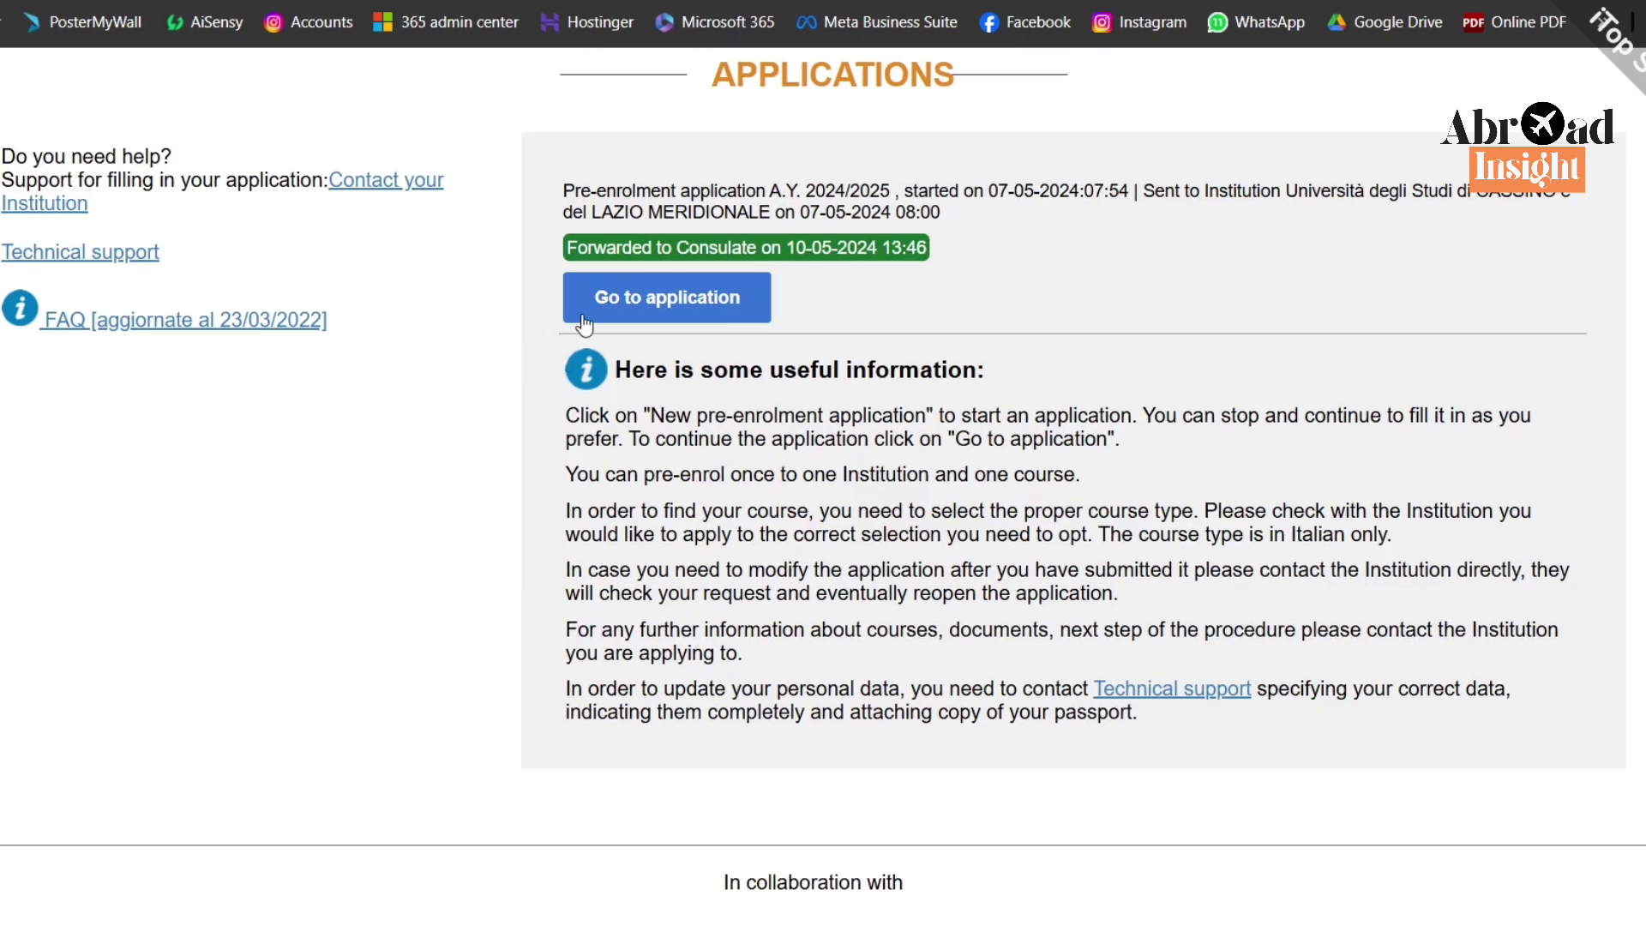
pyautogui.click(666, 300)
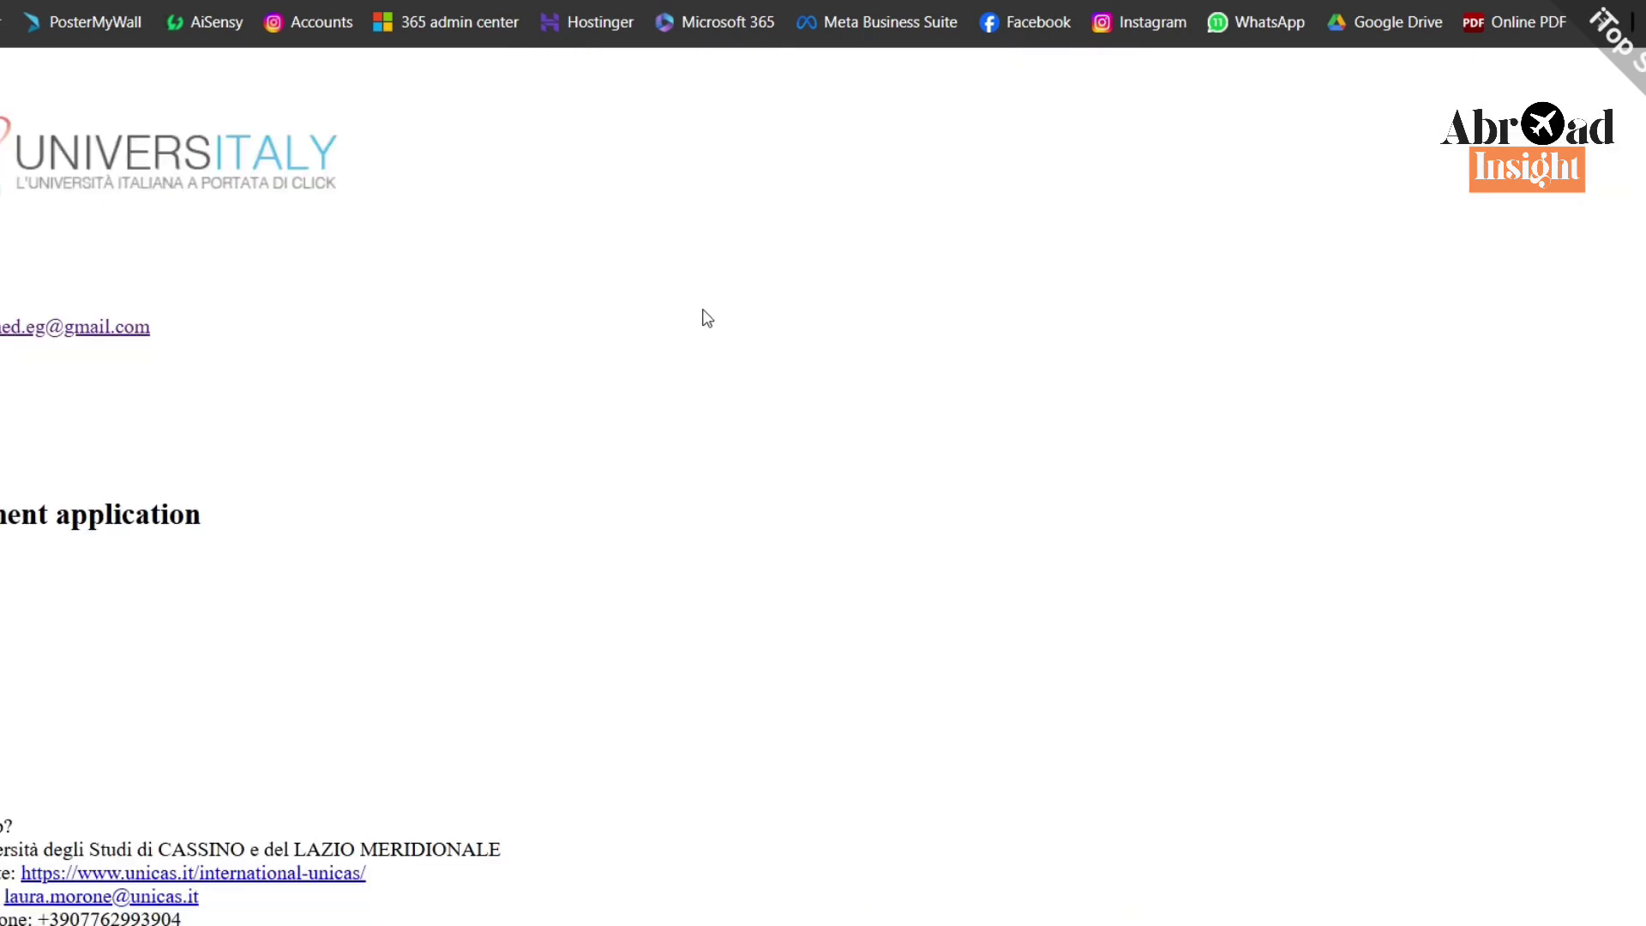
# Step: Examine Step A's academic year, personal data, citizenship, official home address, contacts and Italian tax code fields
pyautogui.scroll(-2, 704, 310)
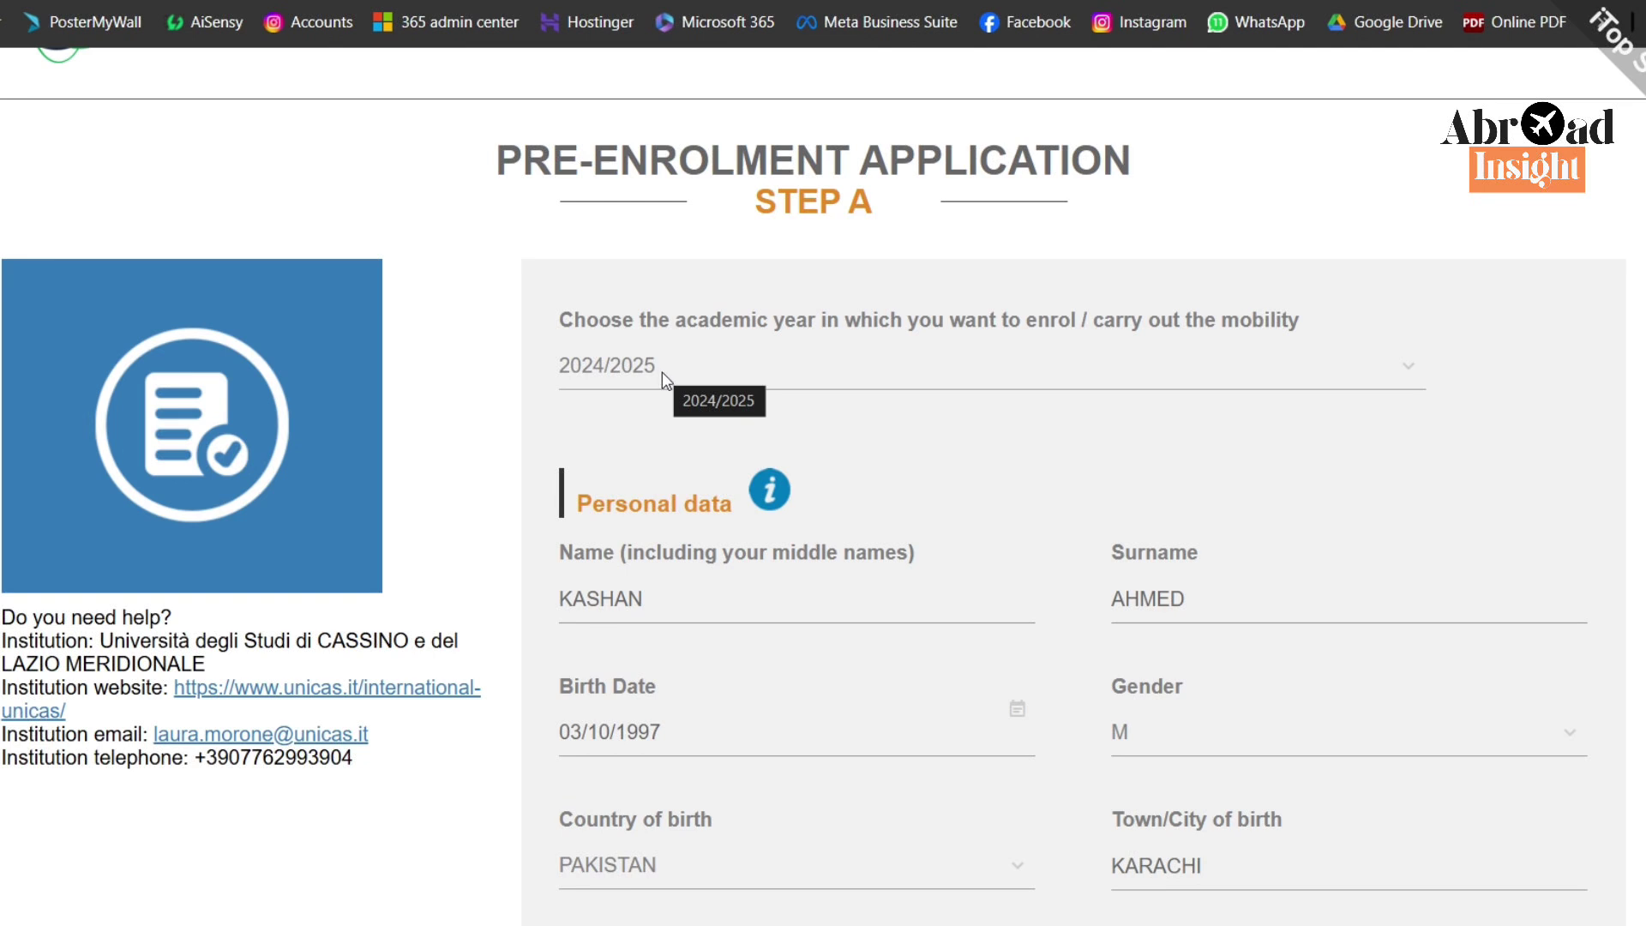
pyautogui.scroll(-4, 692, 372)
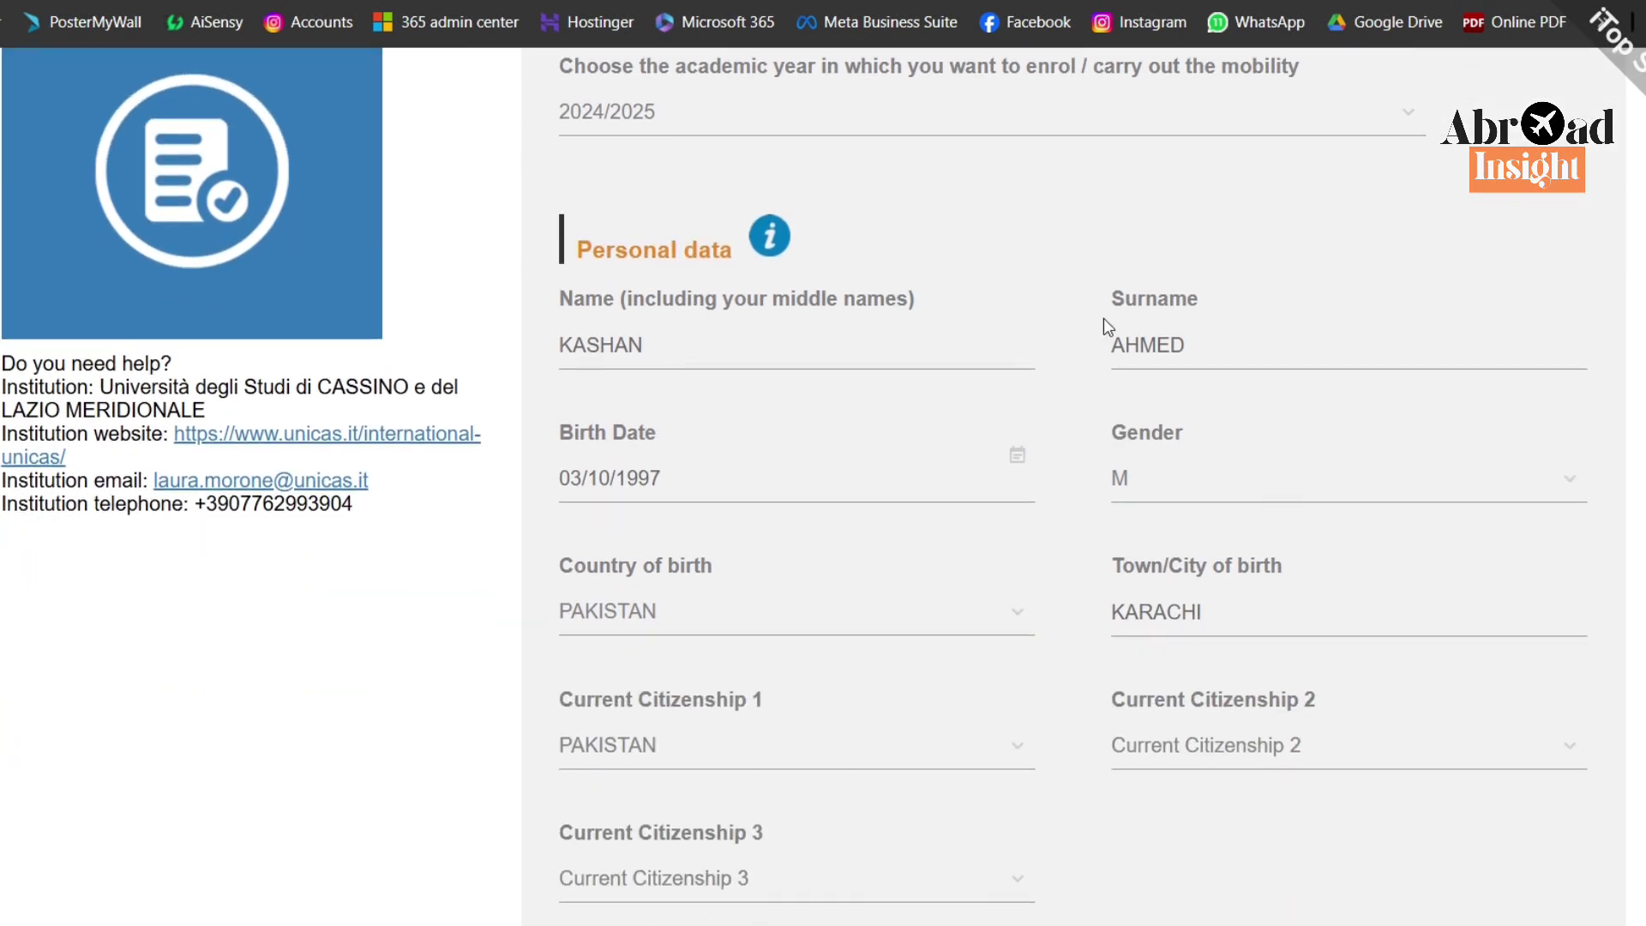
pyautogui.scroll(-2, 1154, 341)
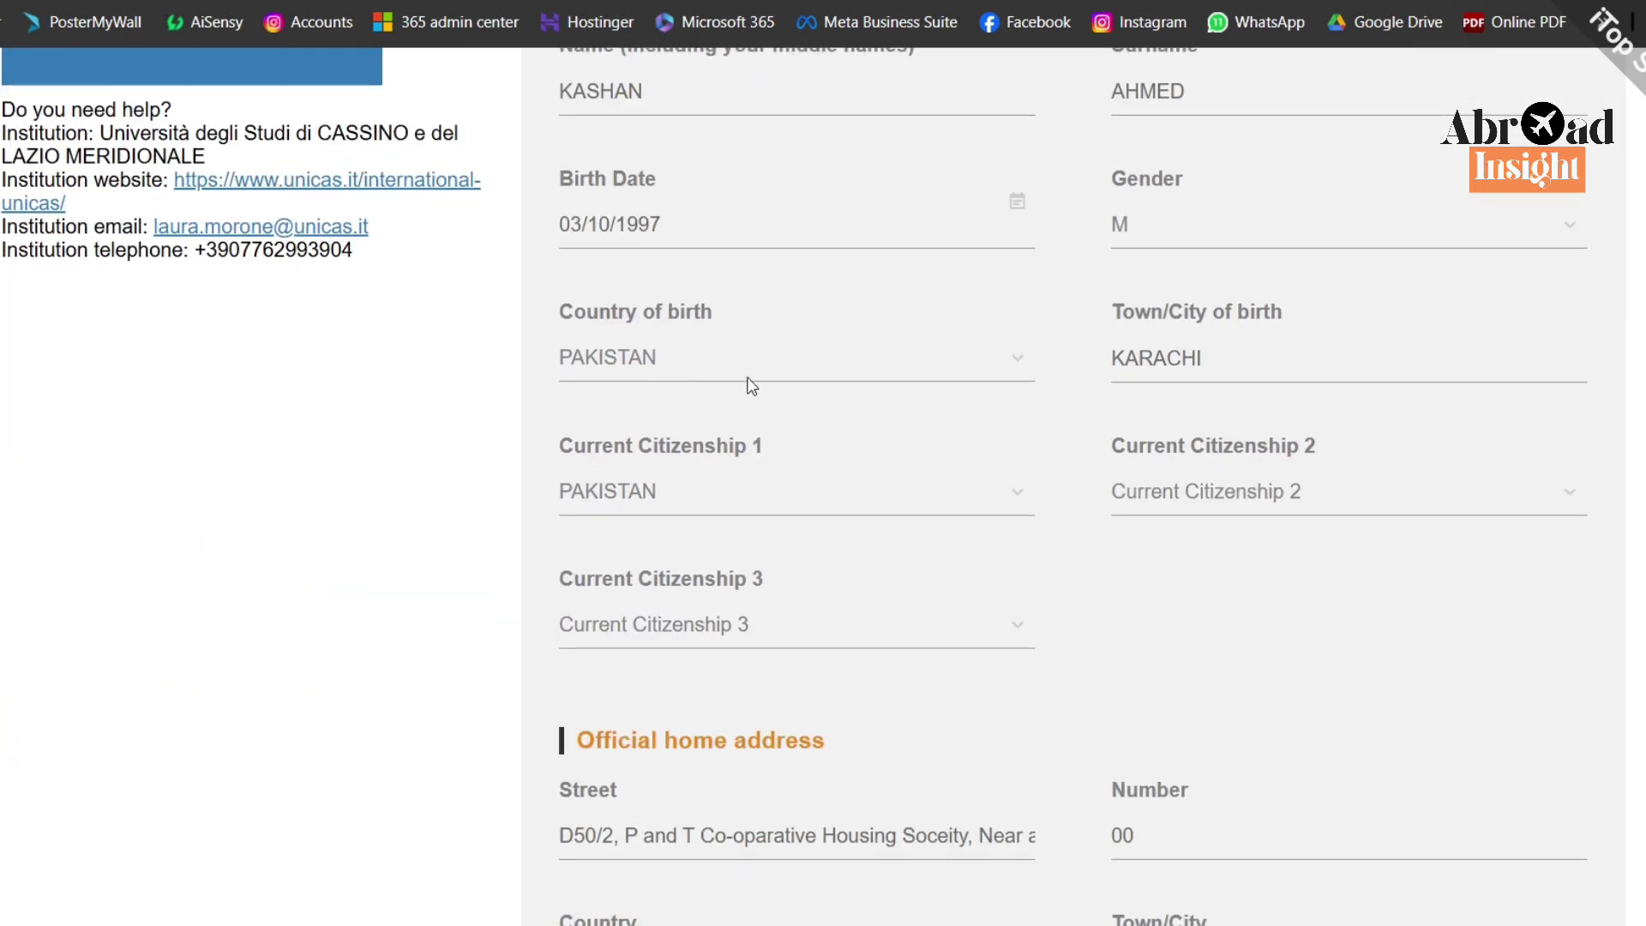
pyautogui.scroll(-3, 914, 441)
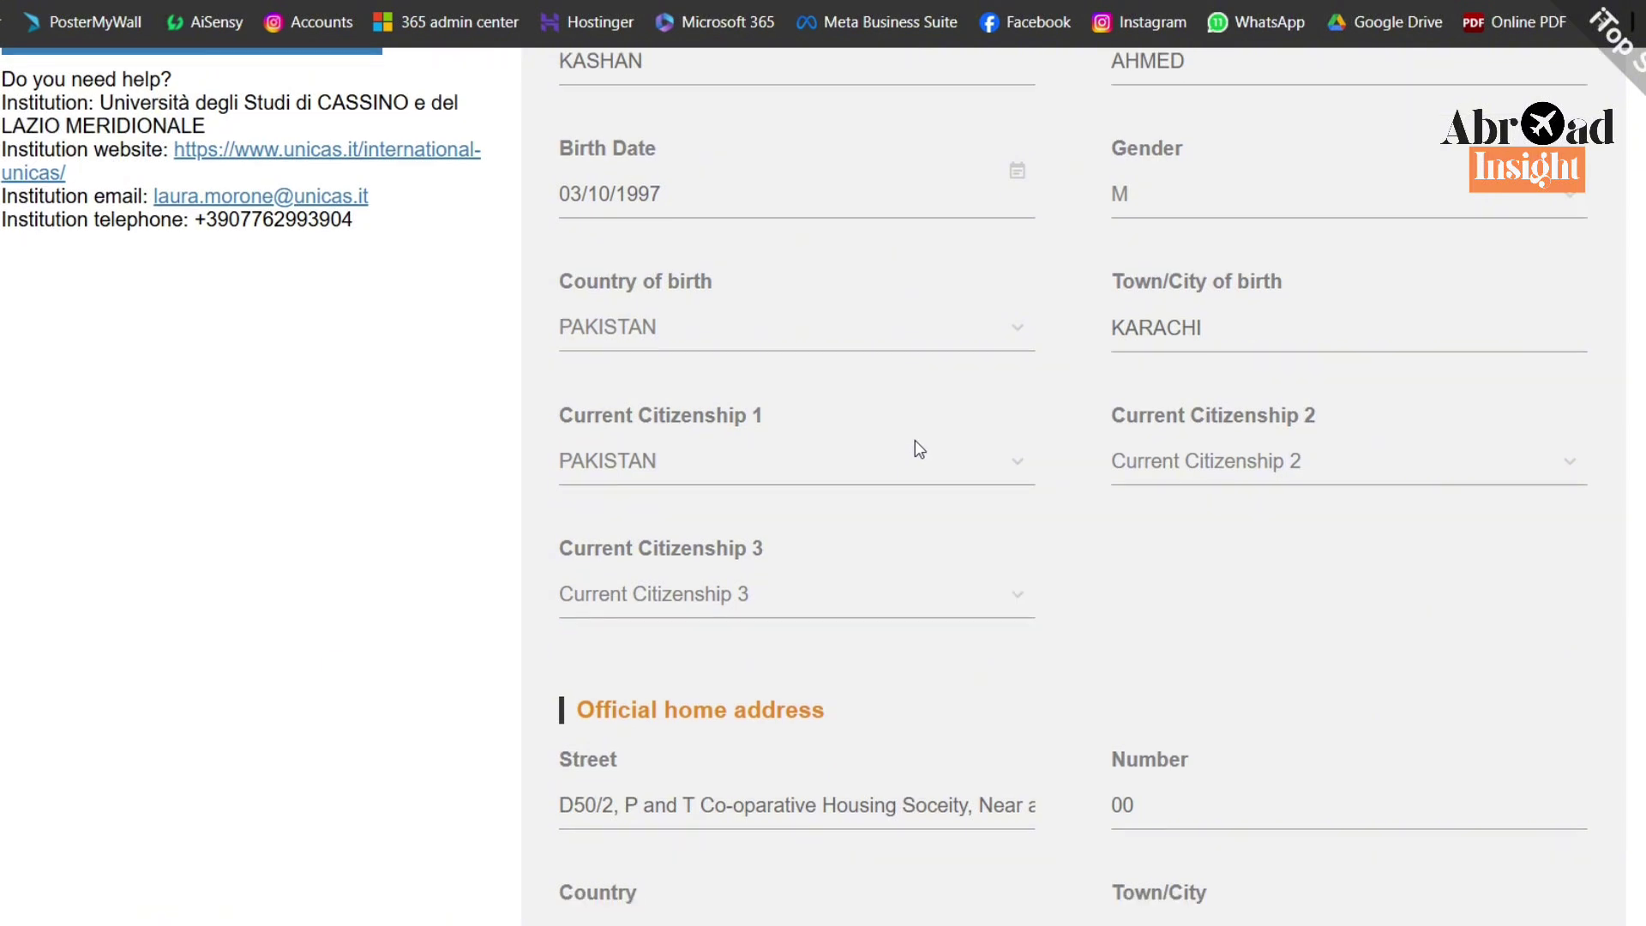
pyautogui.scroll(-5, 914, 440)
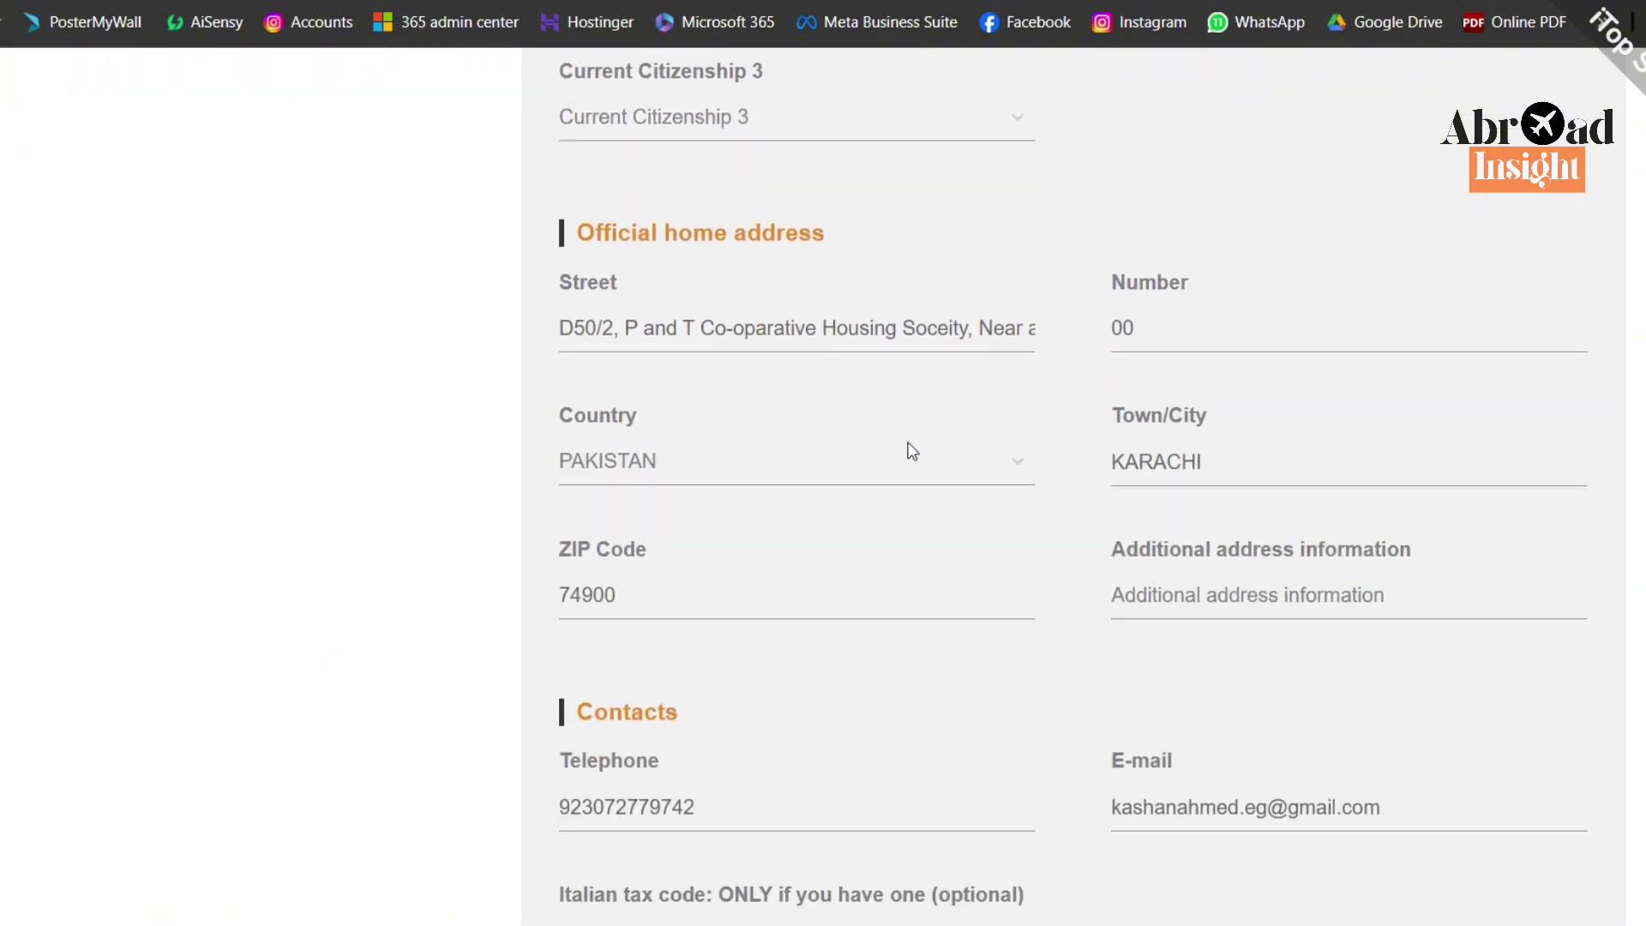
pyautogui.scroll(-4, 749, 453)
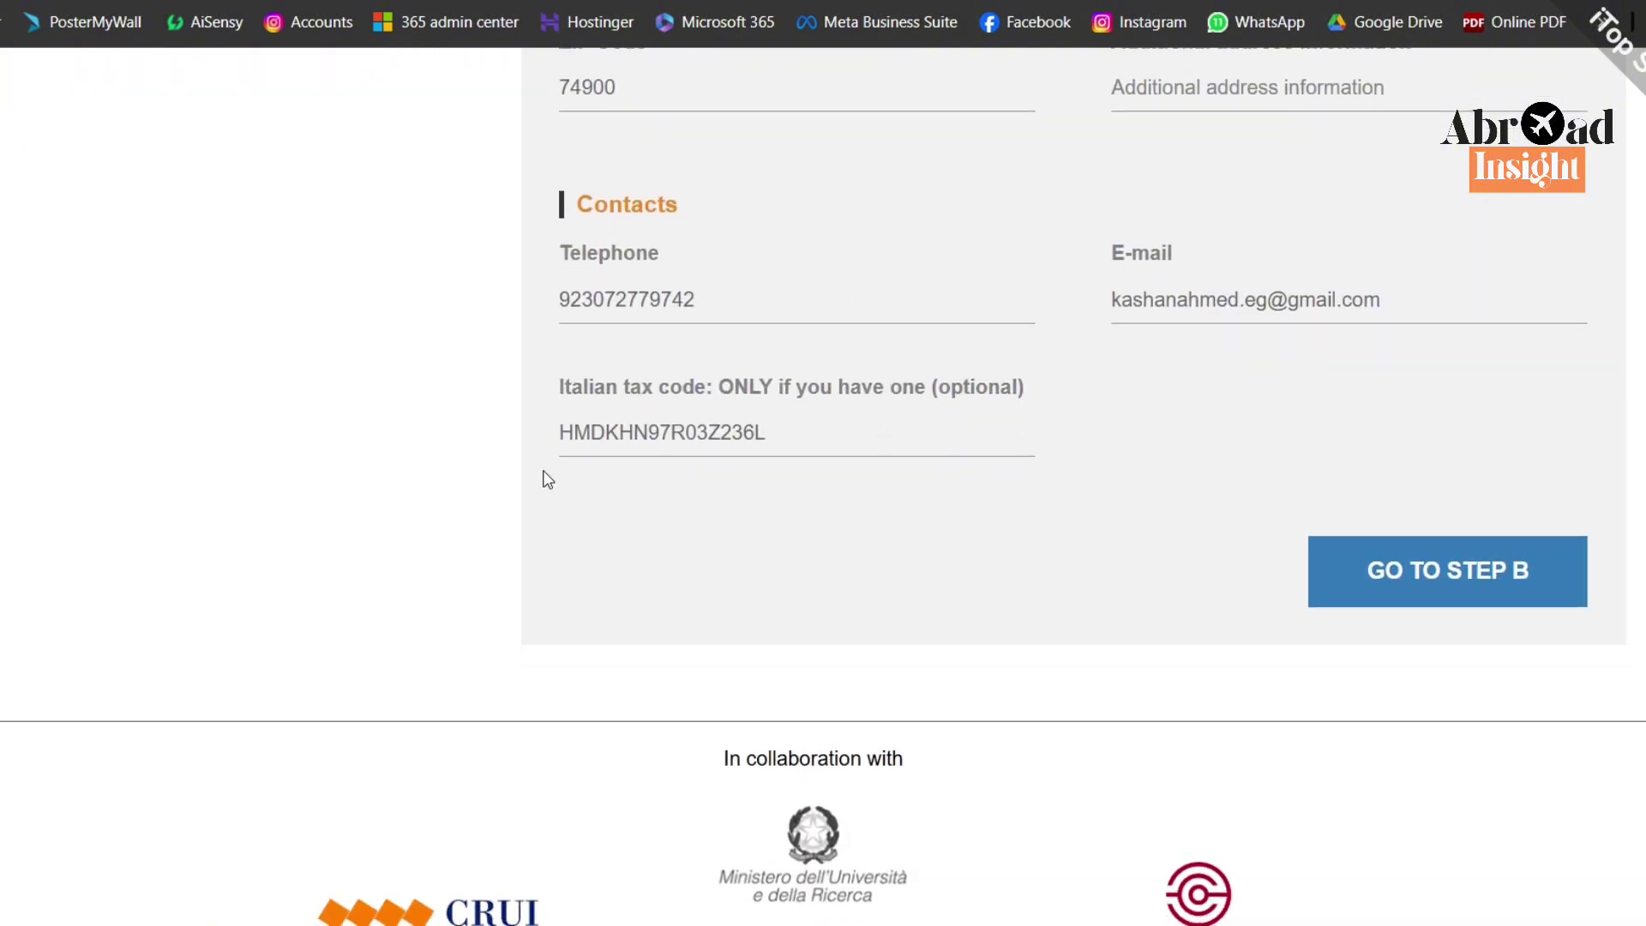
# Step: Go to Step B and examine the passport number, expiry date, face picture and passport upload fields
pyautogui.click(1423, 577)
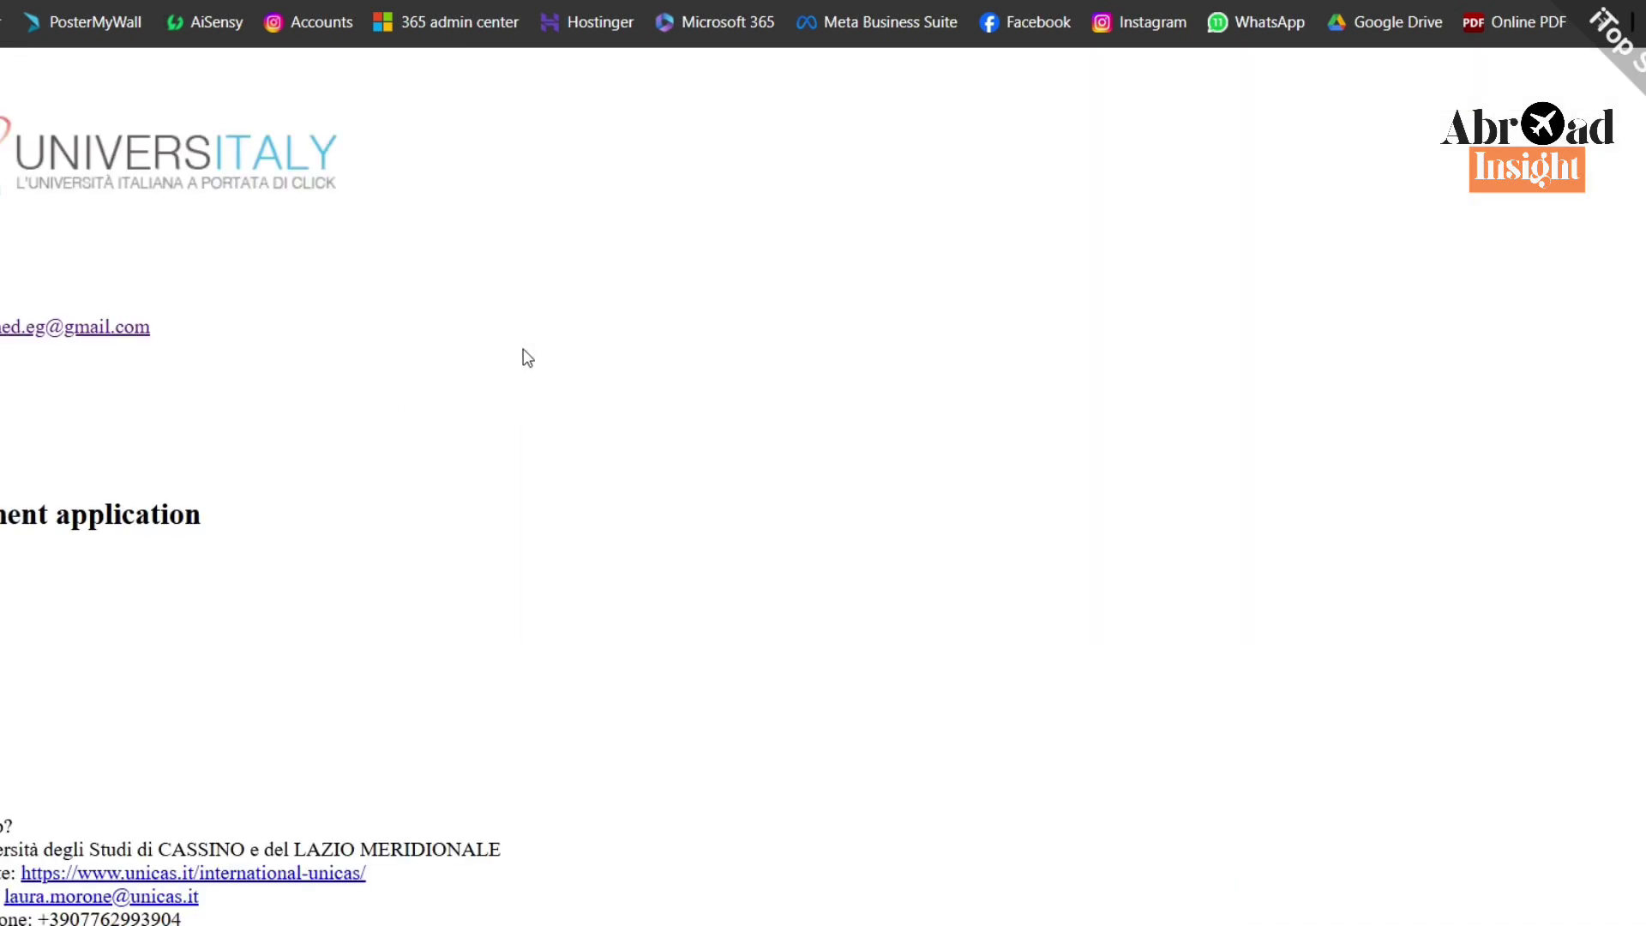
pyautogui.scroll(-2, 1017, 266)
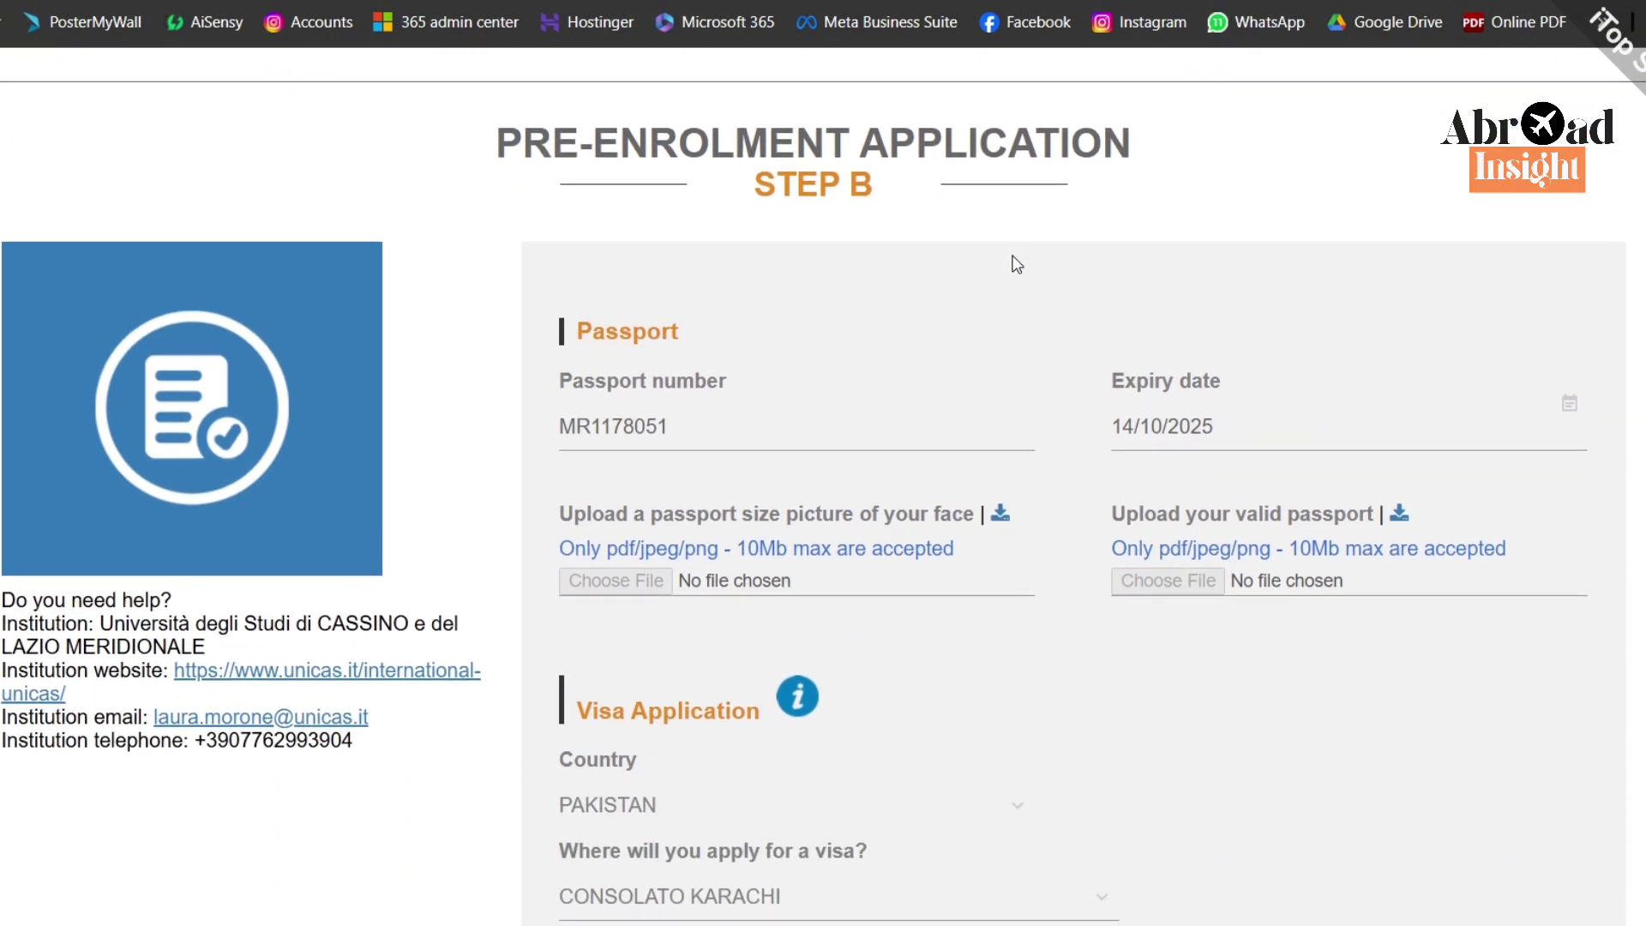
pyautogui.scroll(-1, 1016, 266)
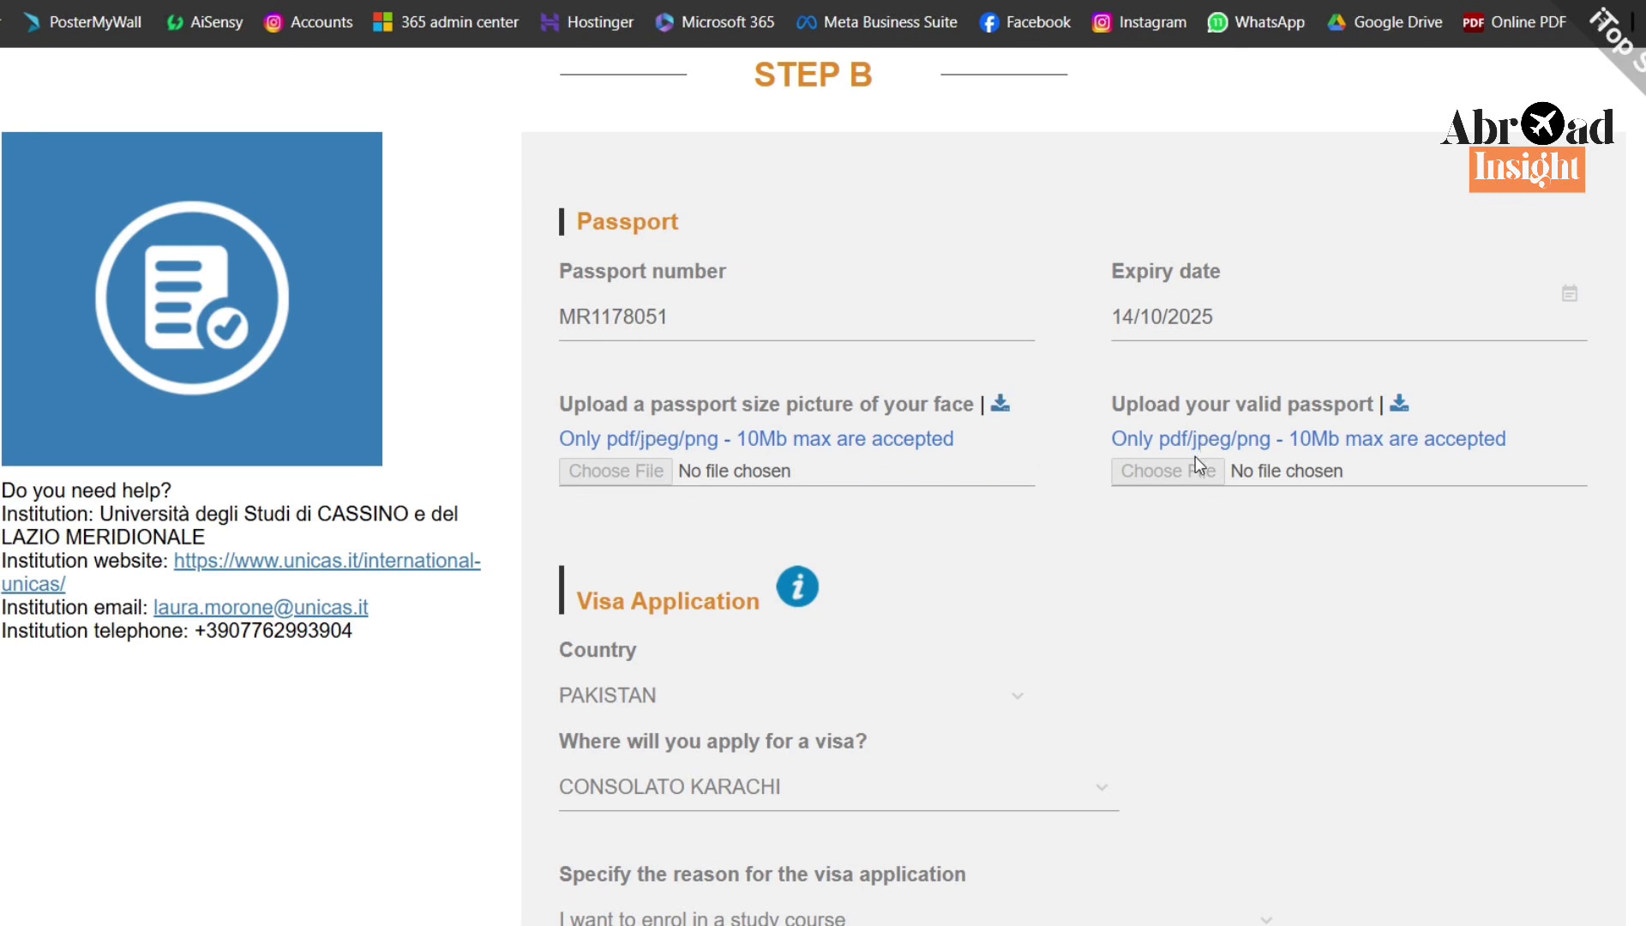
pyautogui.scroll(-3, 1200, 468)
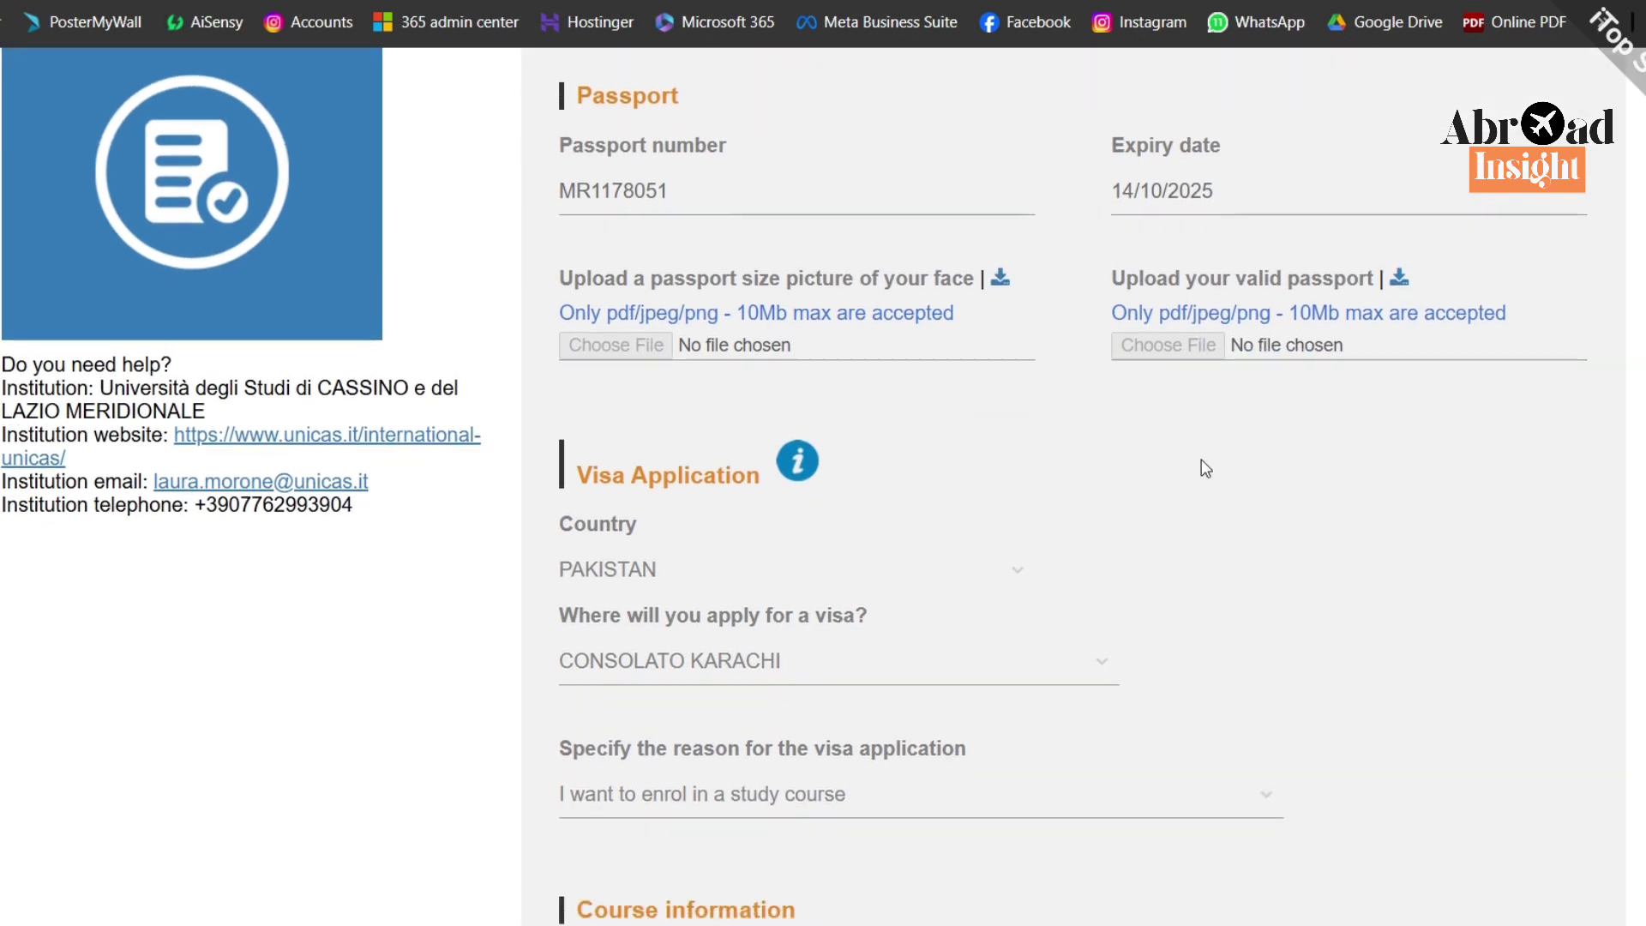
pyautogui.scroll(-1, 1169, 467)
pyautogui.scroll(2, 1140, 257)
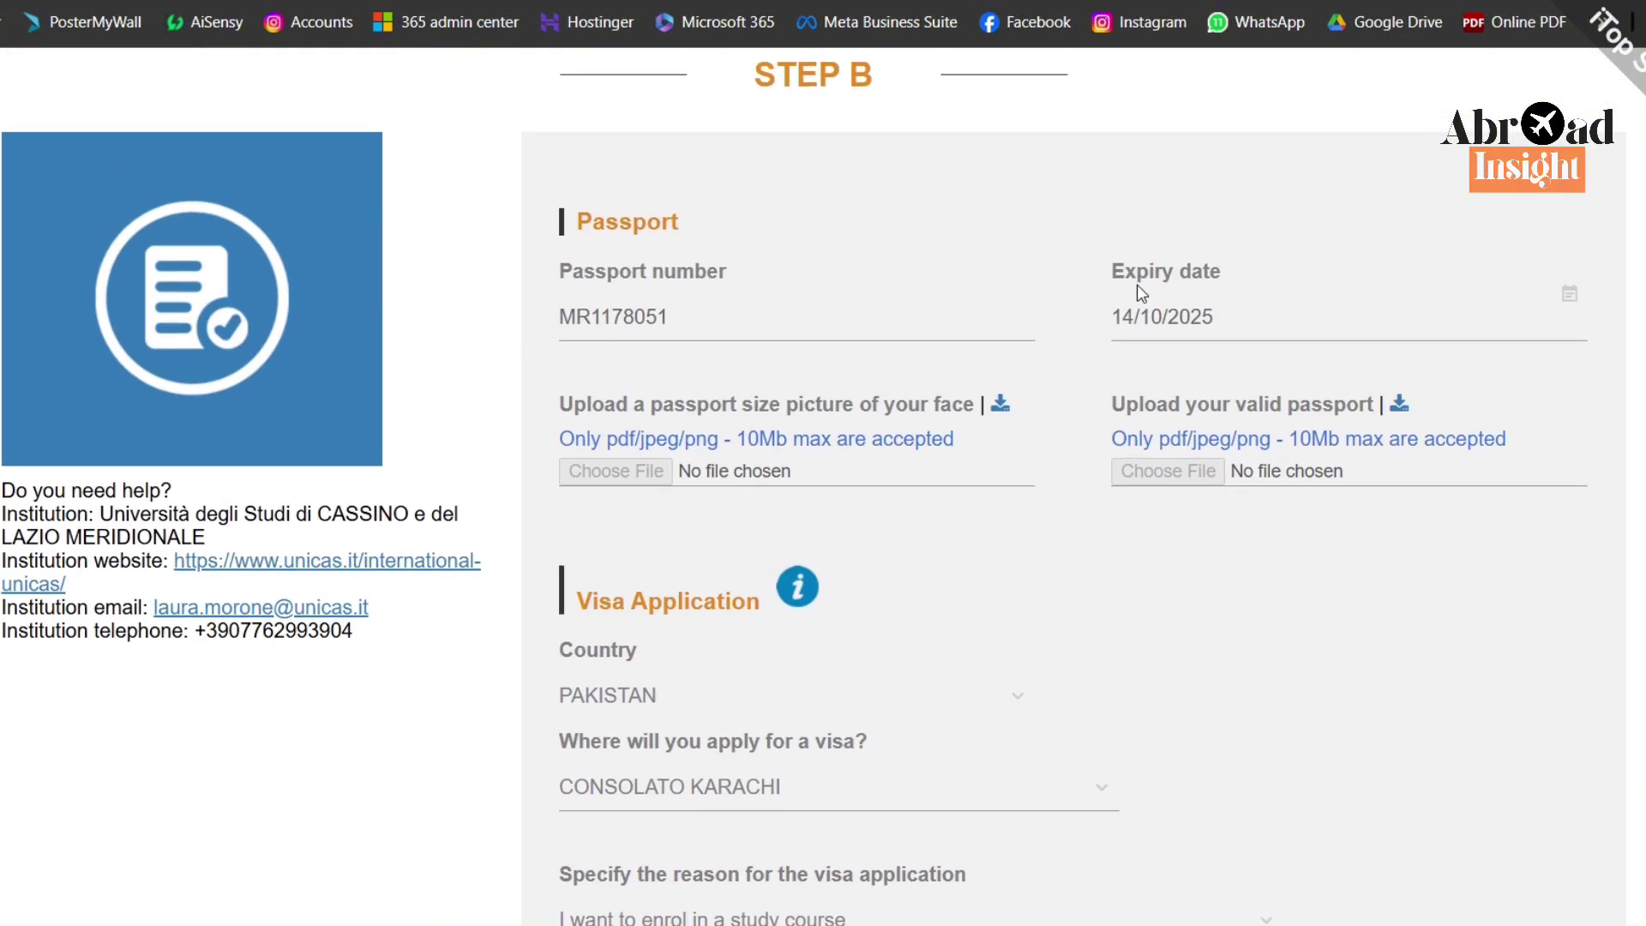
pyautogui.scroll(-1, 1138, 314)
# Step: Examine Step B's visa application, course information, curriculum, course location and university ID account sections
pyautogui.scroll(-3, 1138, 314)
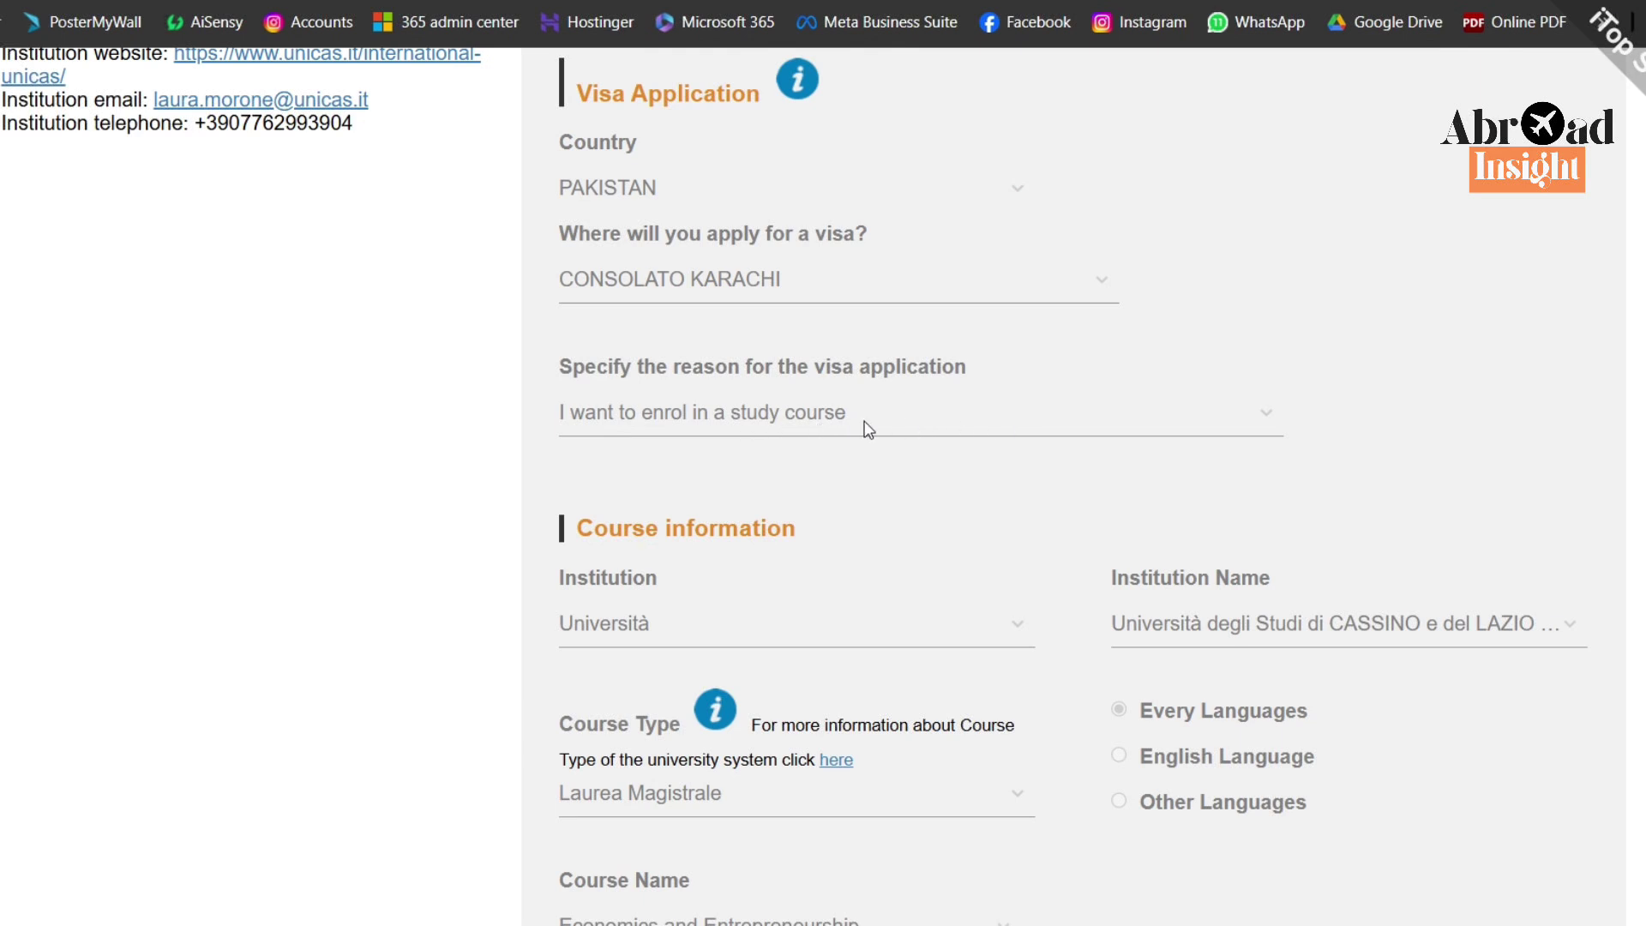
pyautogui.scroll(-3, 872, 426)
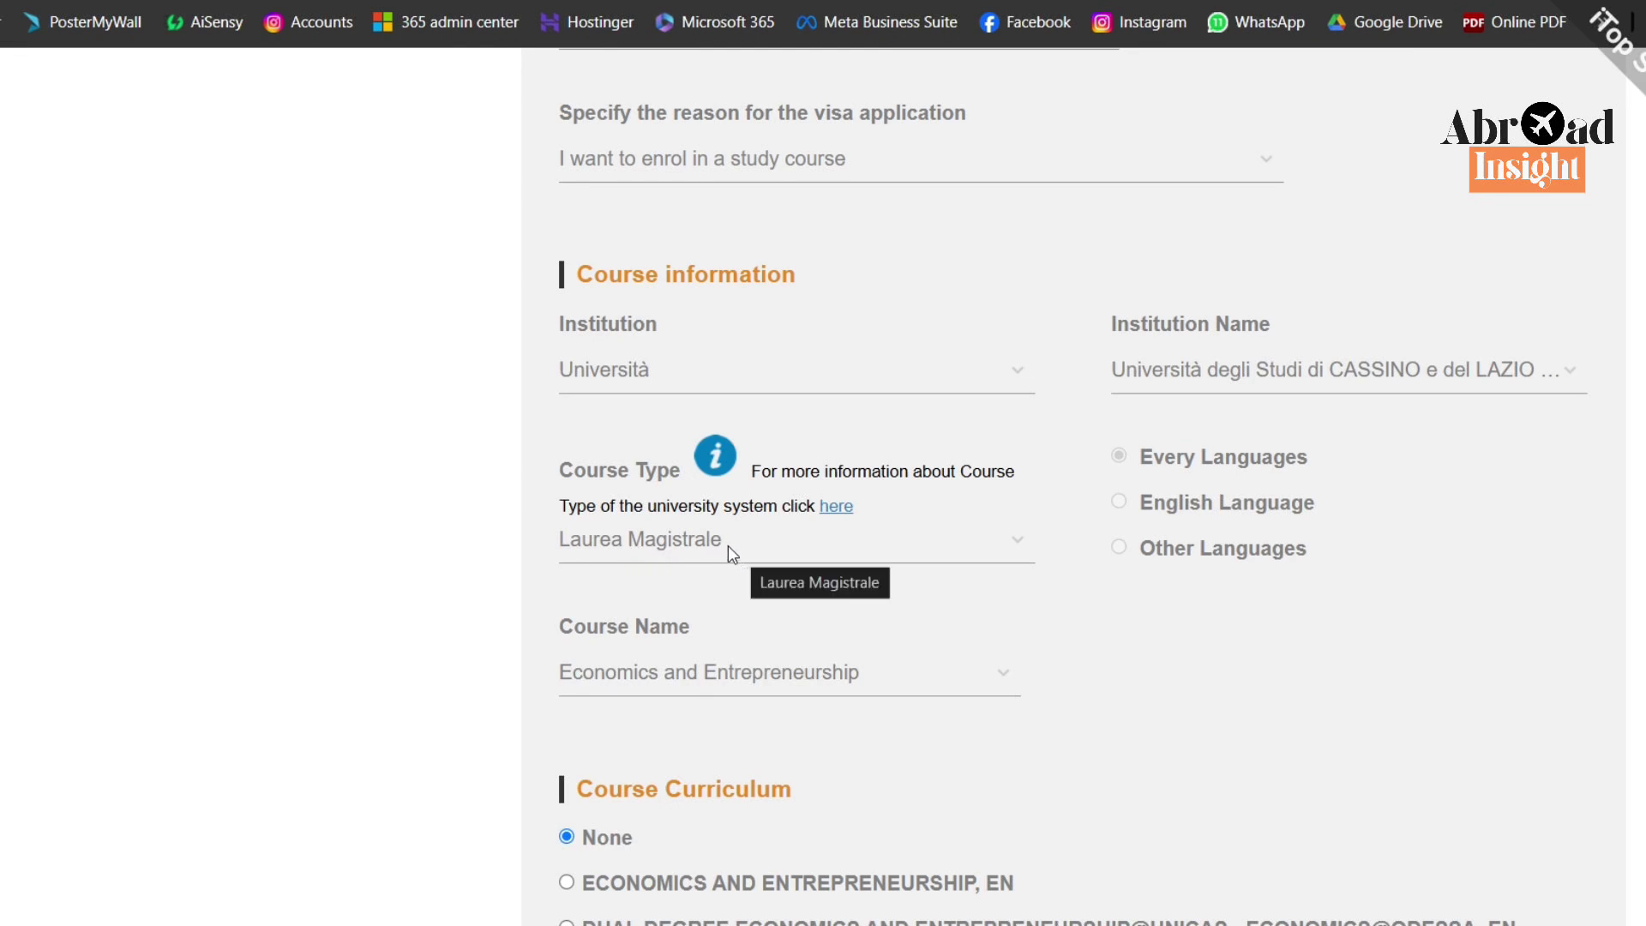
pyautogui.scroll(-1, 729, 545)
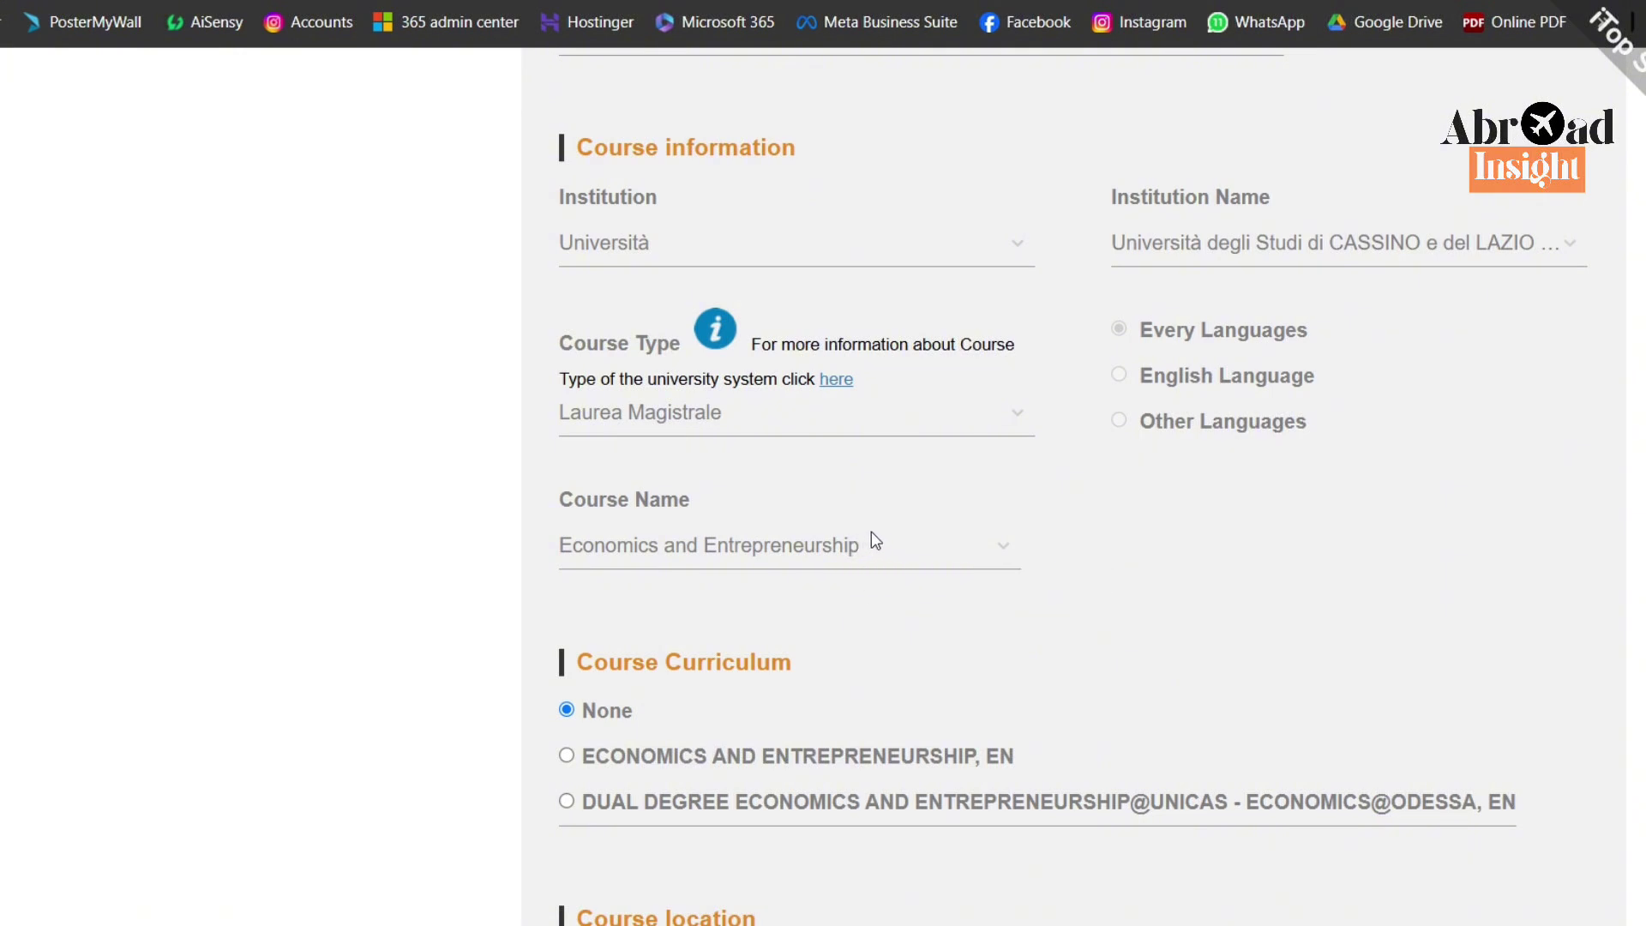
pyautogui.scroll(-2, 871, 535)
pyautogui.scroll(-4, 850, 437)
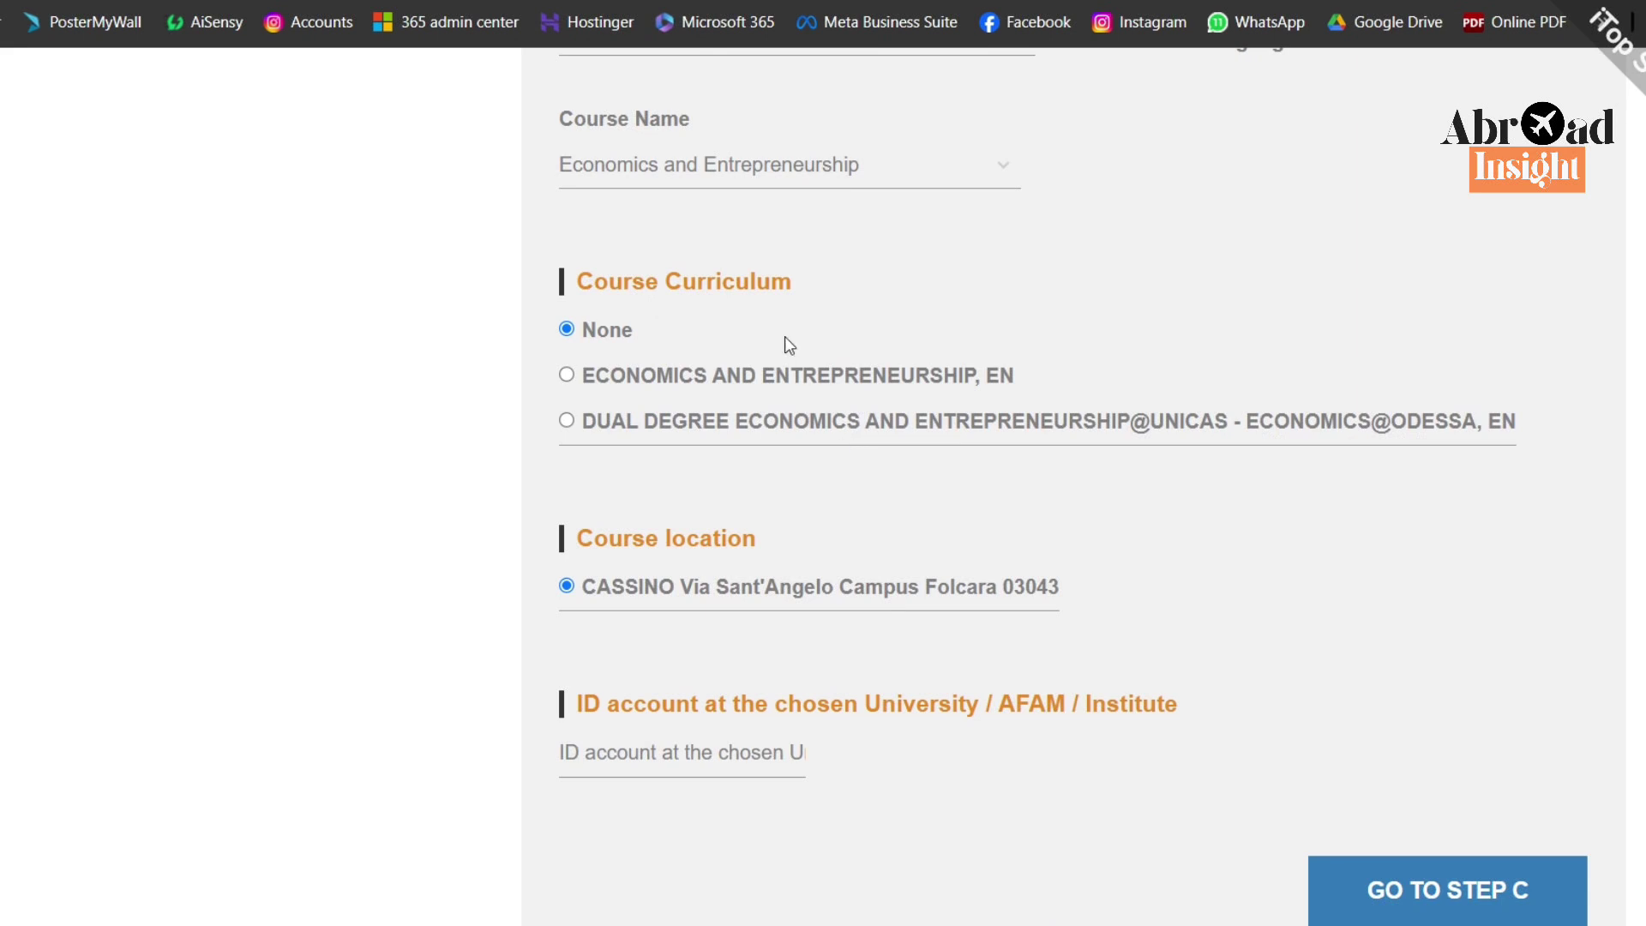
pyautogui.scroll(-4, 746, 669)
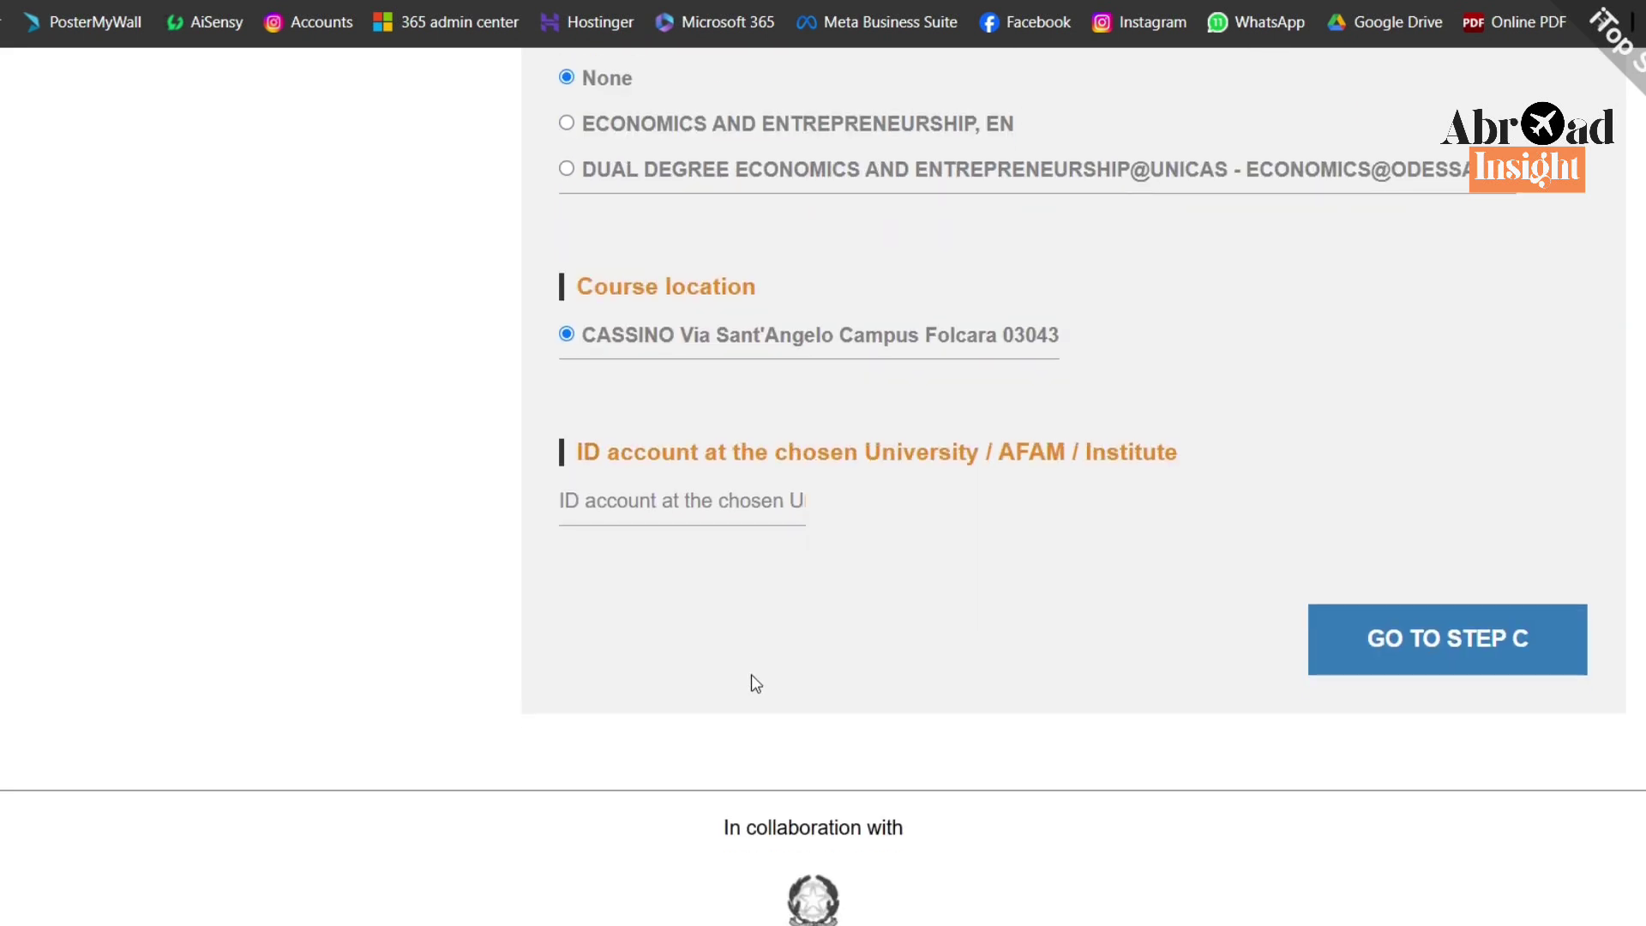
# Step: Go to Step C and examine the list of uploaded qualifications and the fields for adding another qualification
pyautogui.click(1462, 668)
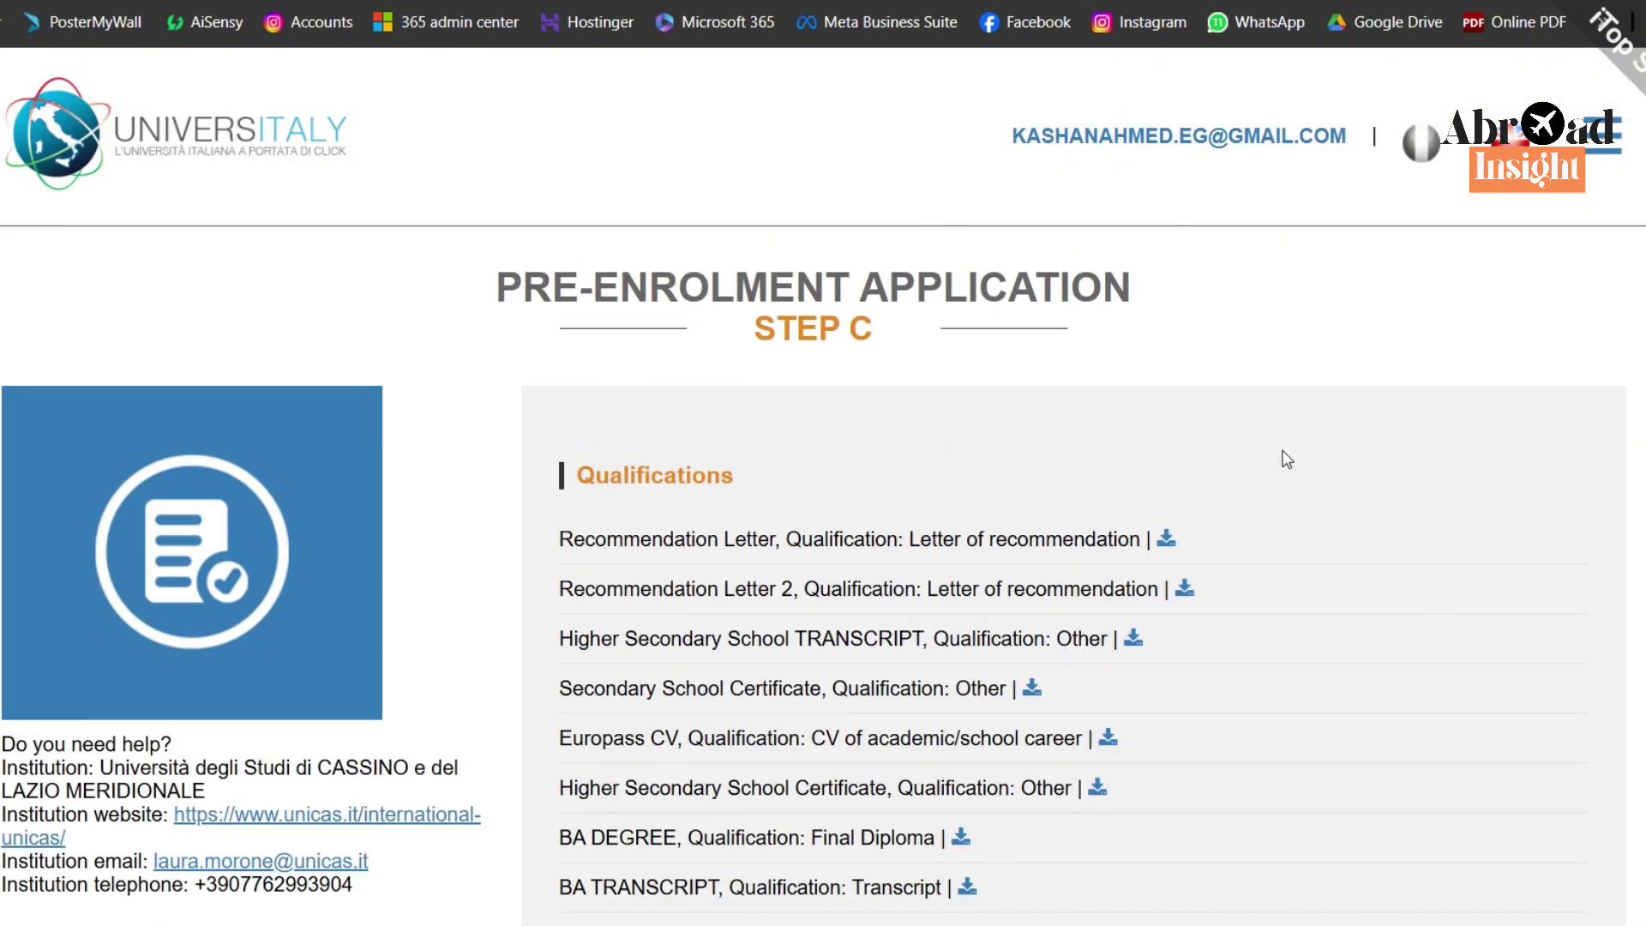
pyautogui.scroll(-5, 1063, 264)
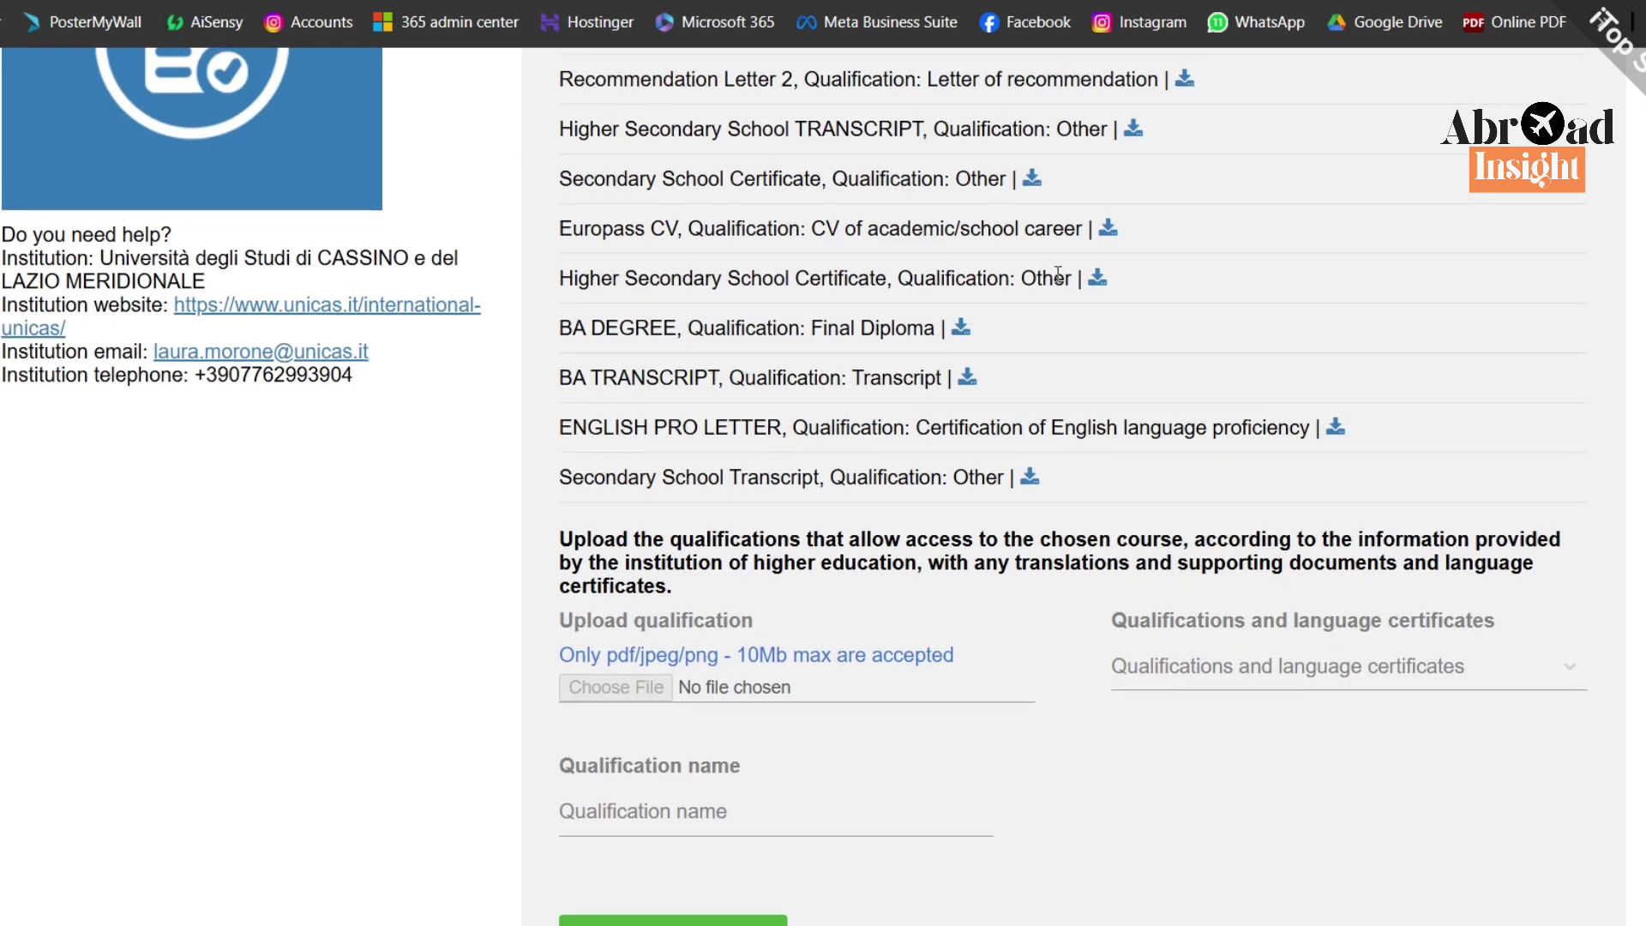
pyautogui.scroll(-1, 1059, 276)
pyautogui.scroll(2, 1061, 281)
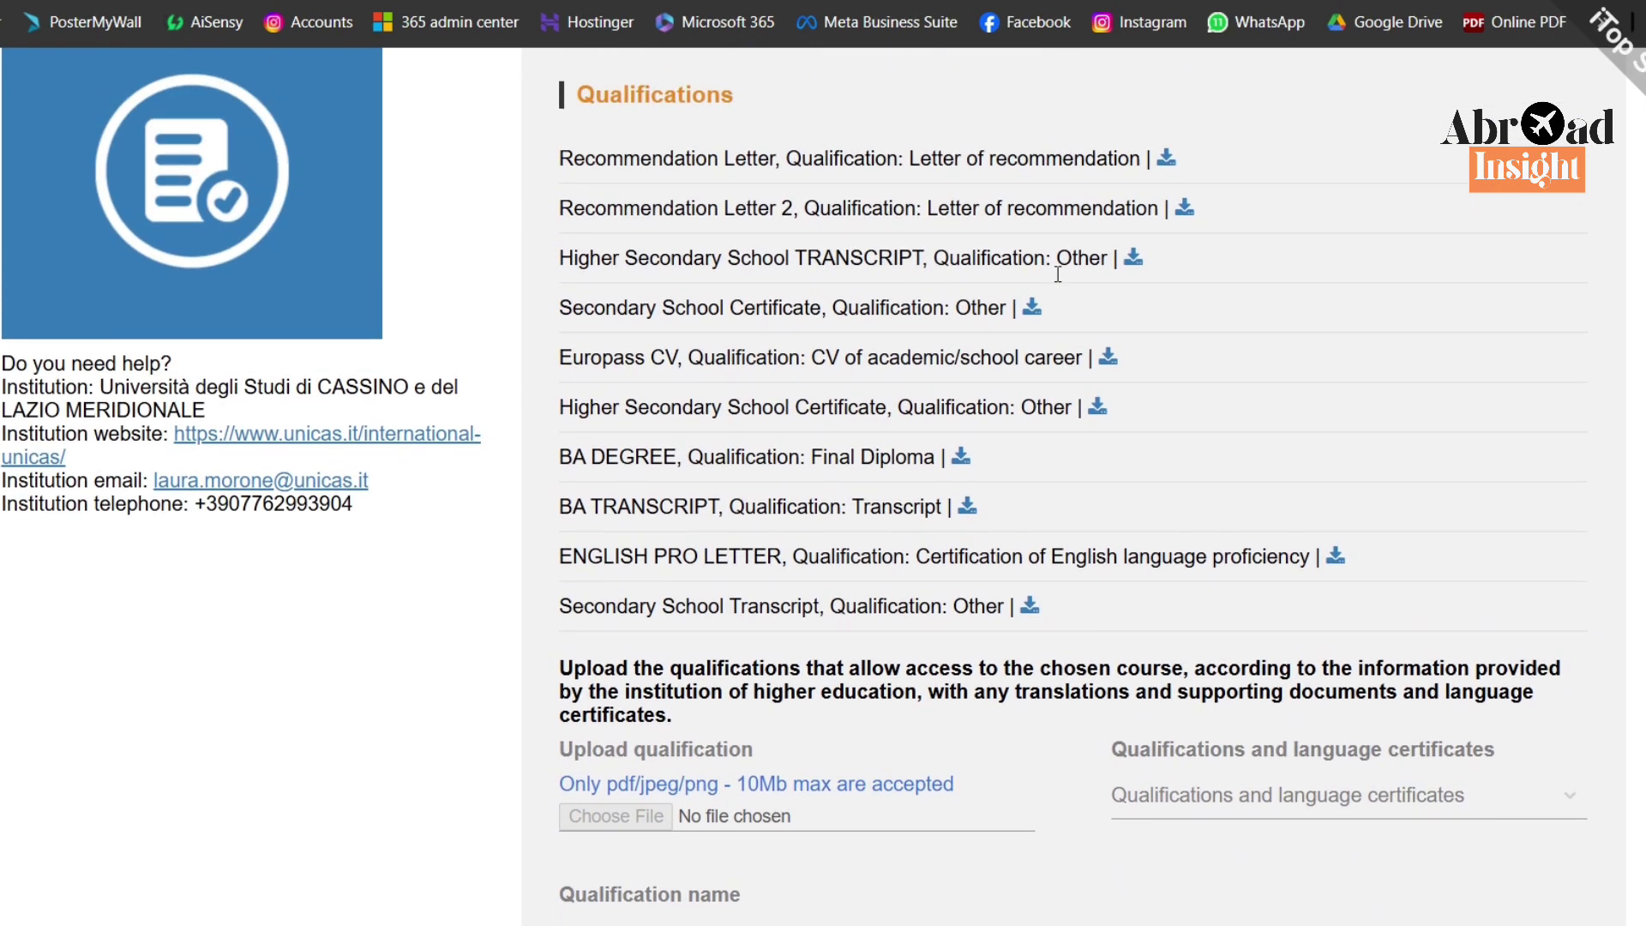
# Step: Review Step C's uploaded recommendation letters, school certificates, CV, degree, transcripts and English proficiency letter, along with the qualification upload fields
pyautogui.scroll(-1, 849, 353)
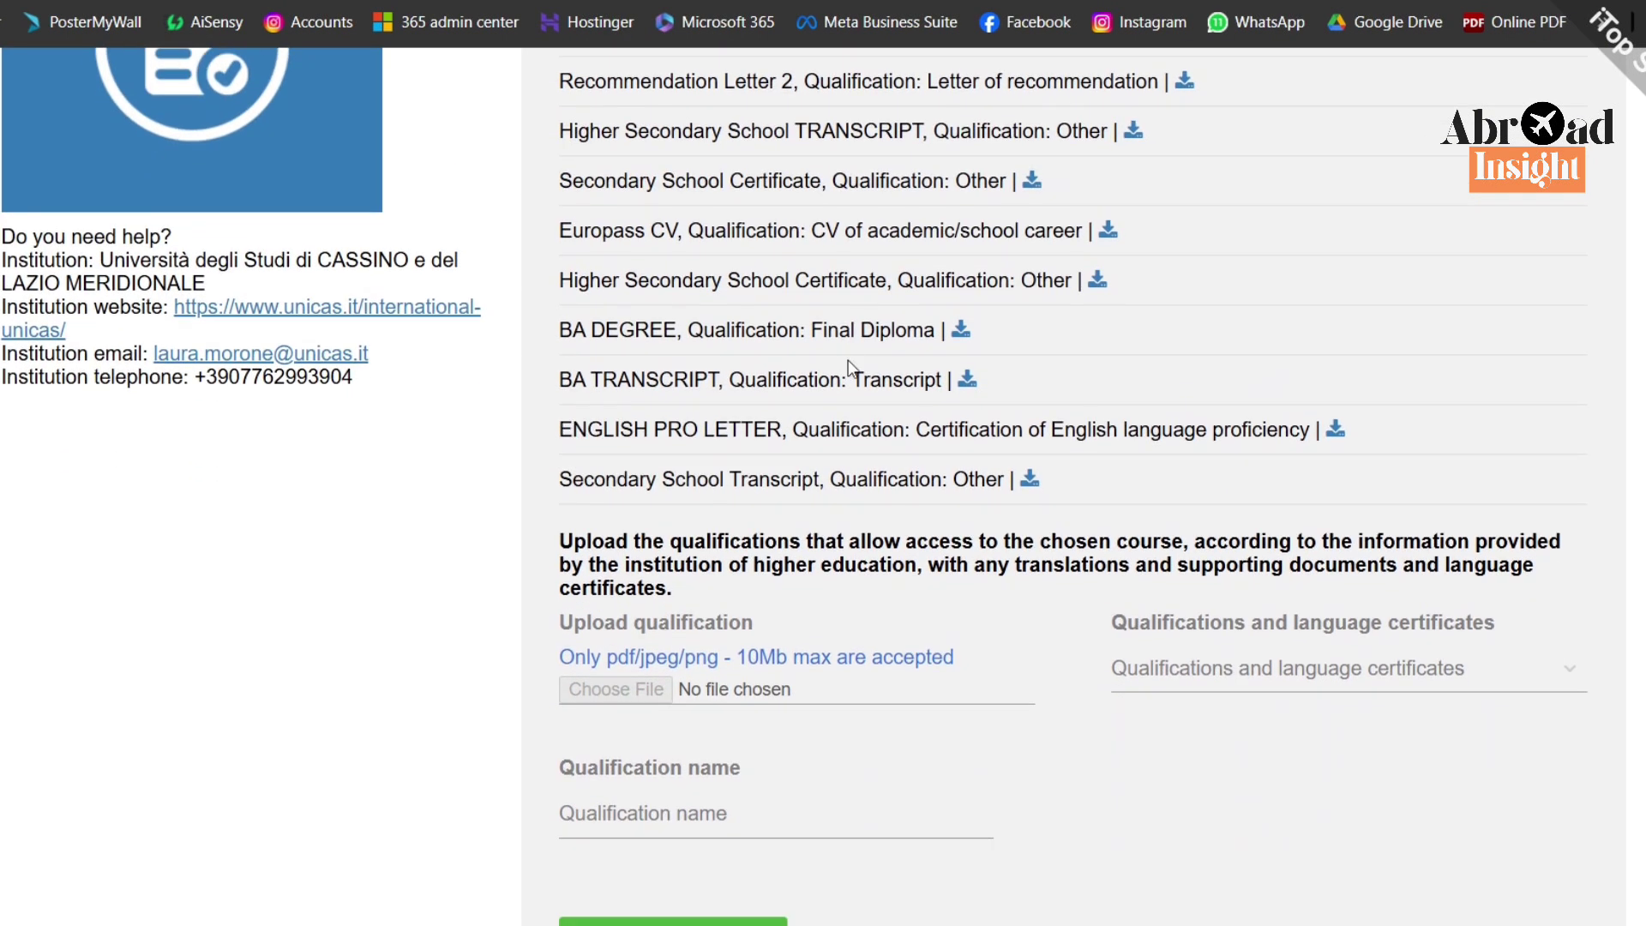
pyautogui.scroll(1, 849, 362)
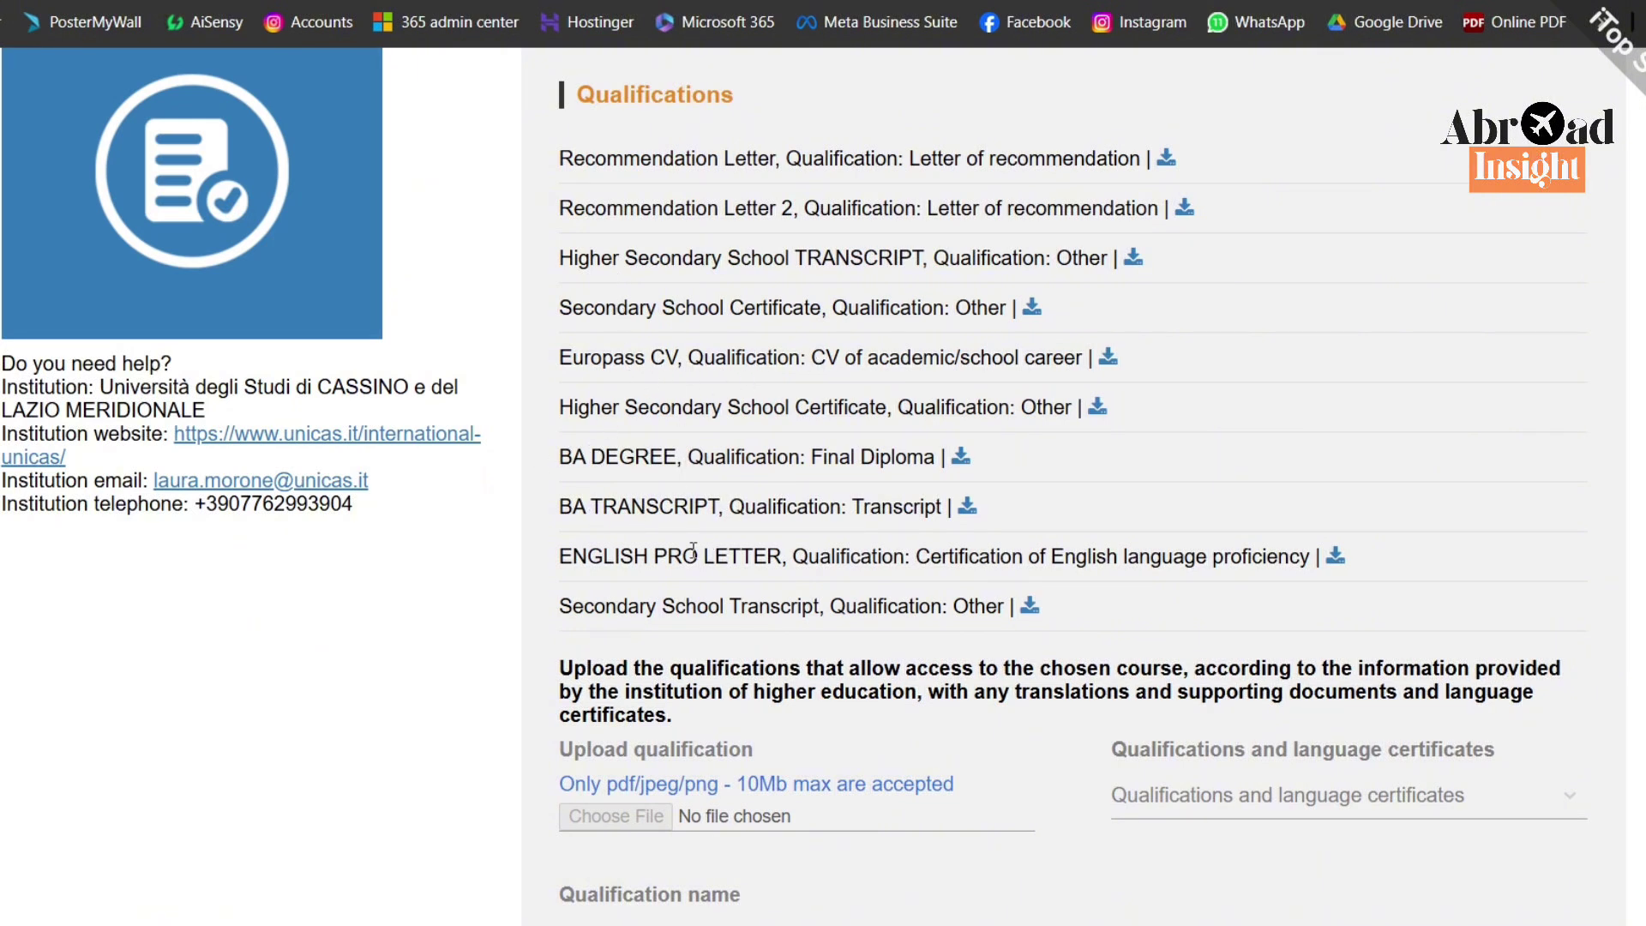
pyautogui.scroll(-3, 769, 563)
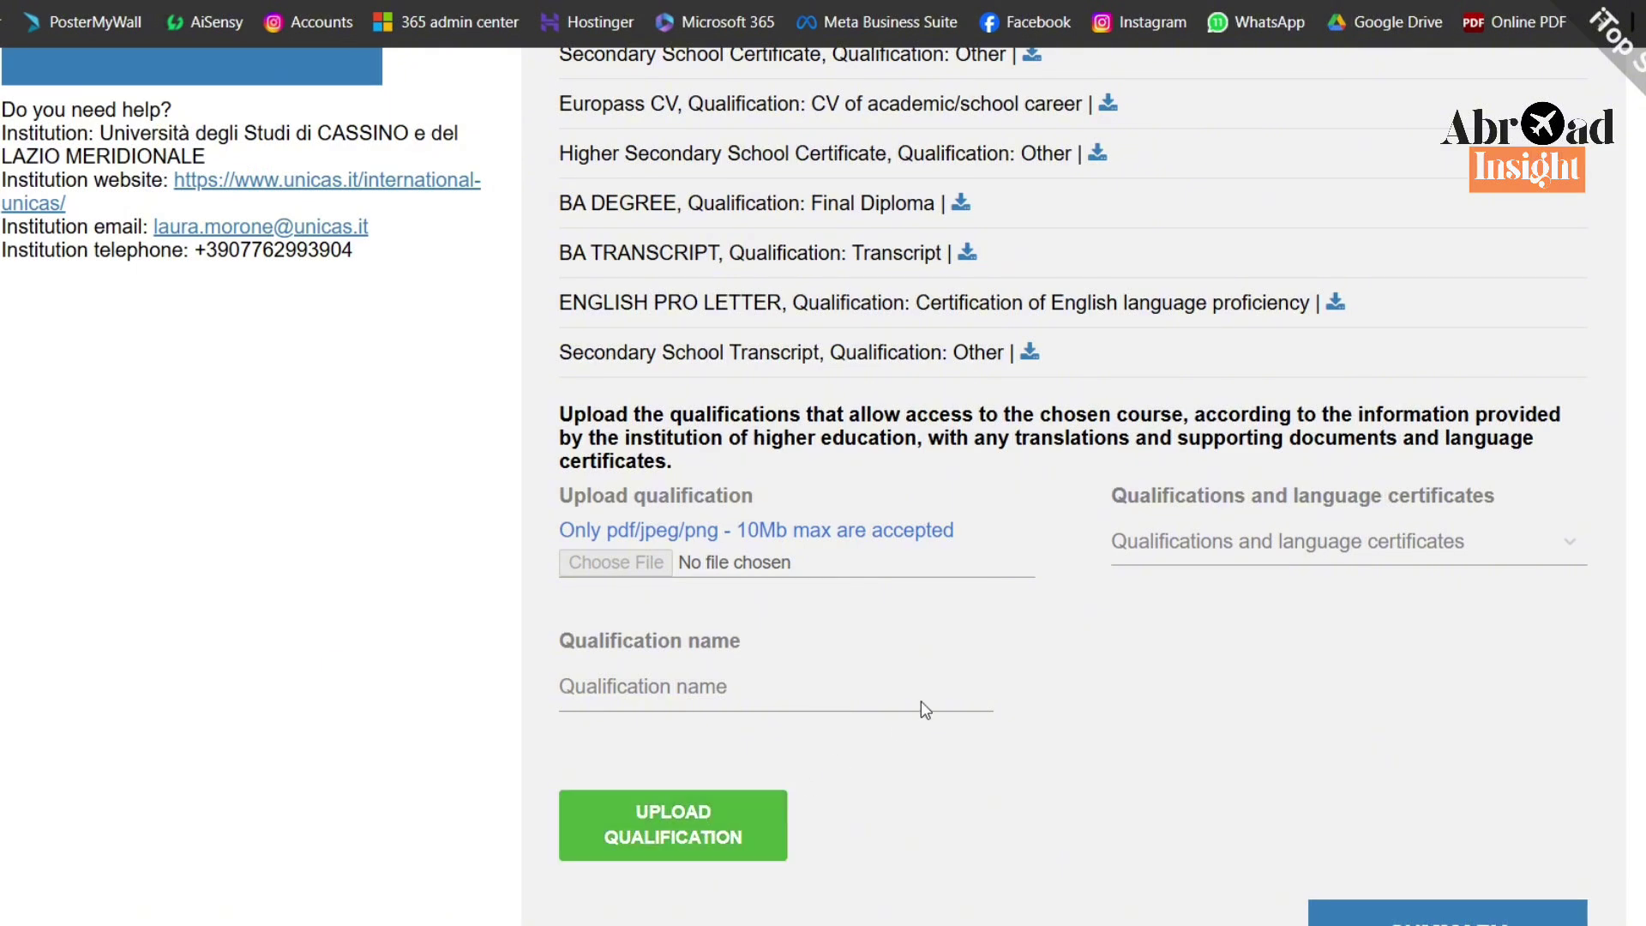
pyautogui.scroll(3, 767, 532)
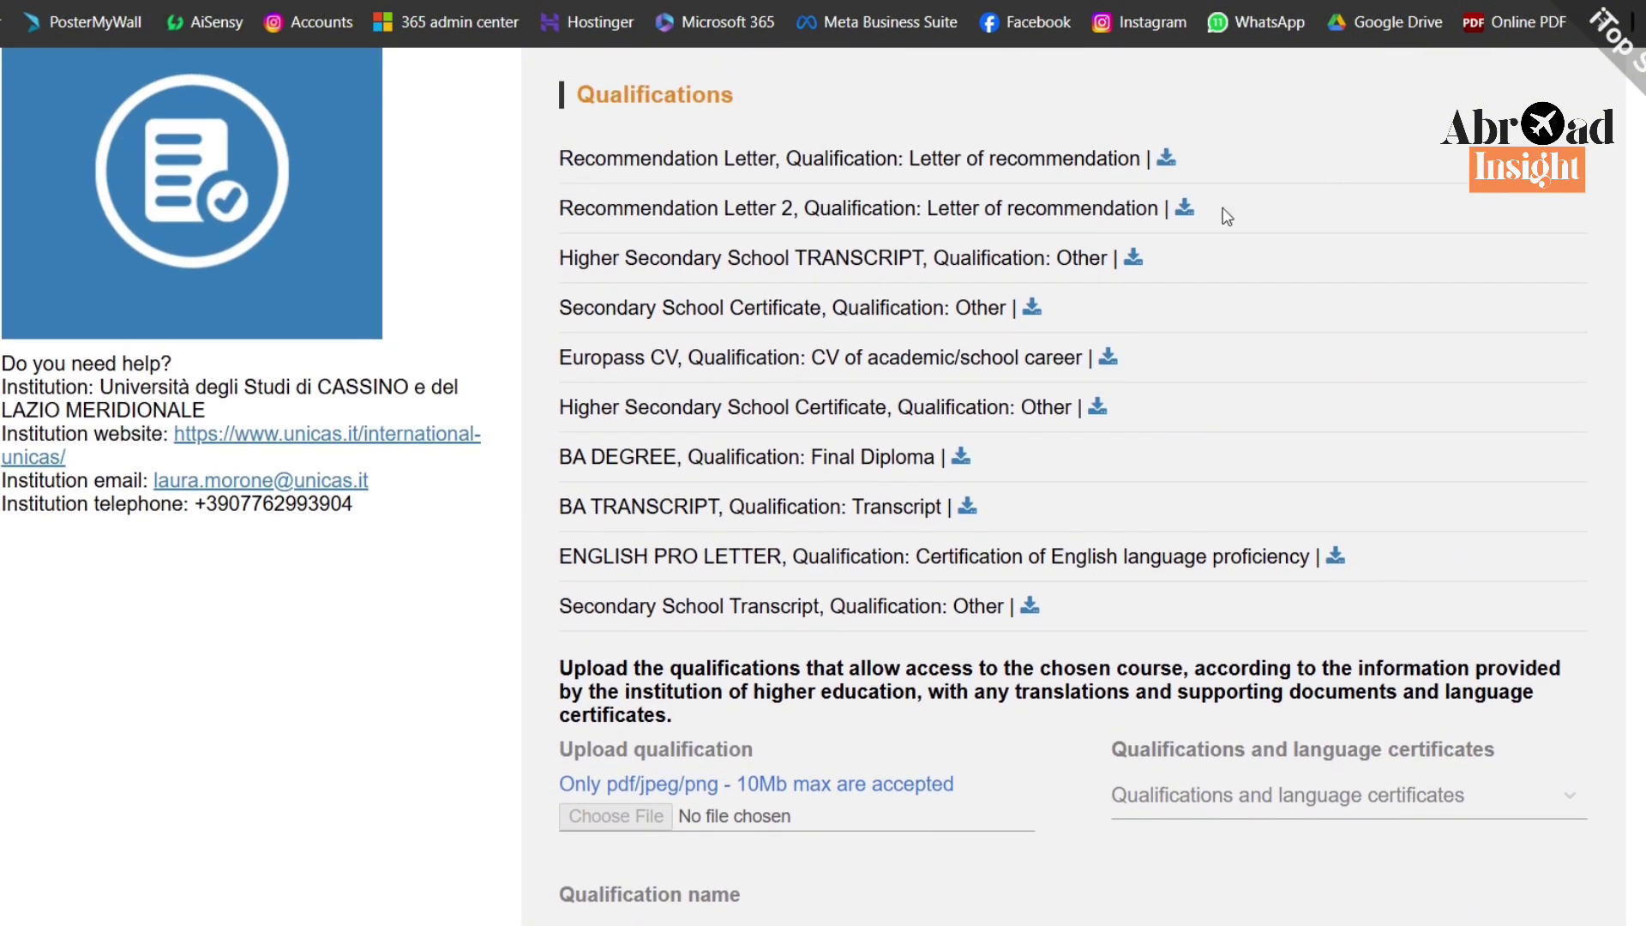
# Step: Open the pre-enrolment application summary and look through it from the personal data to the data processing declaration
pyautogui.scroll(-7, 1110, 460)
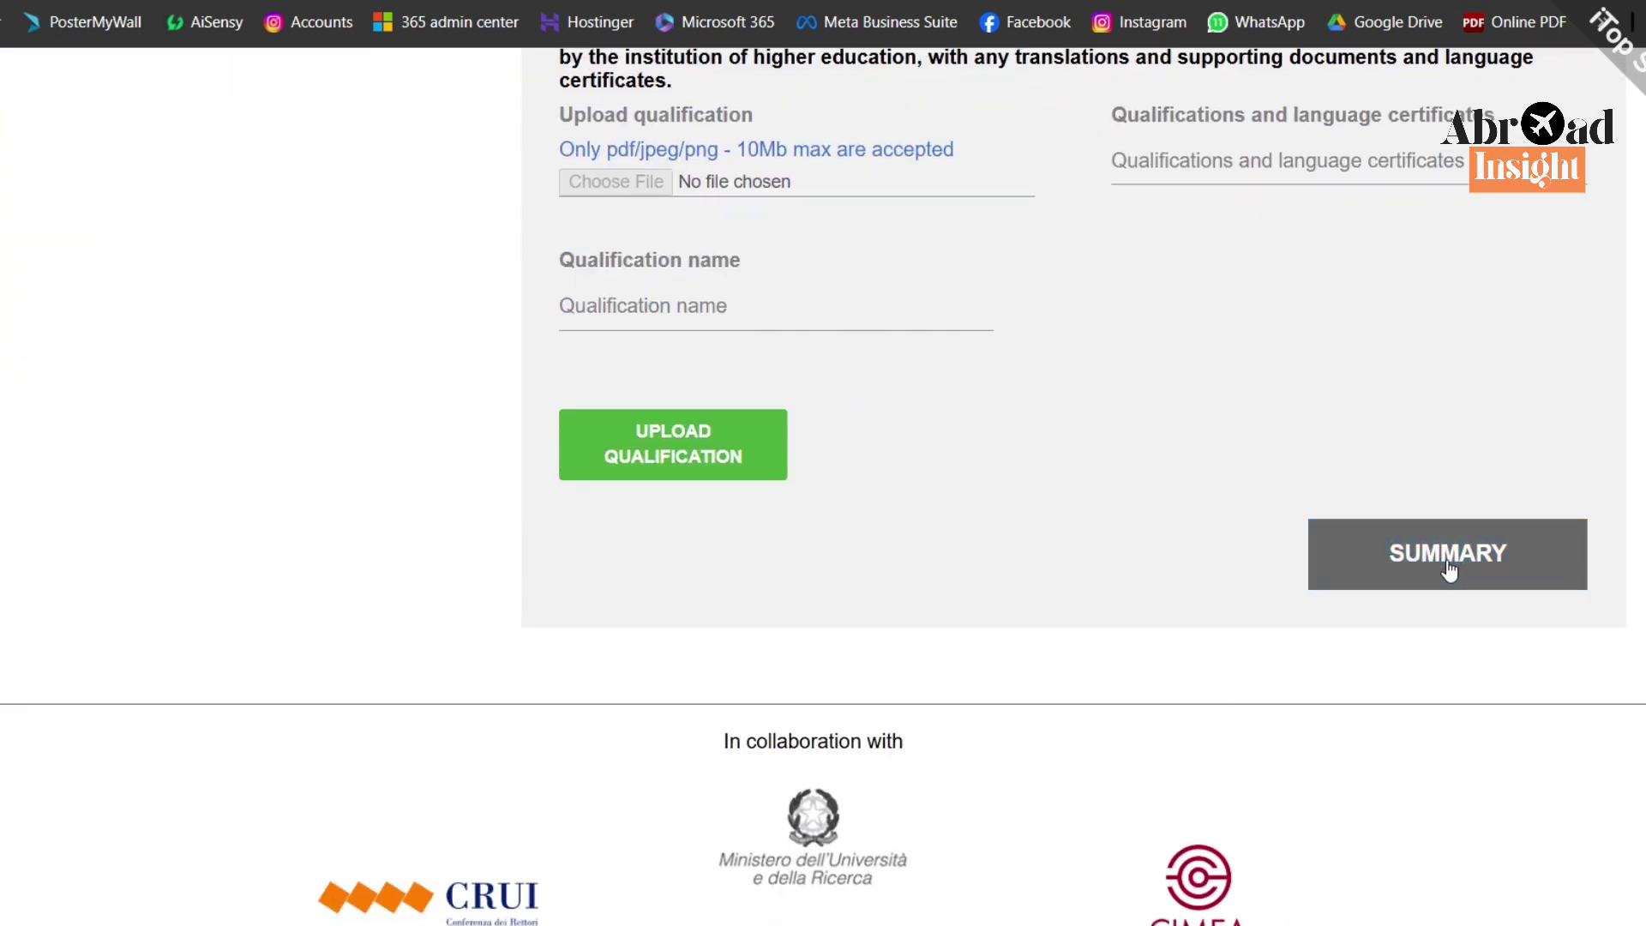
pyautogui.click(1449, 556)
pyautogui.scroll(-18, 1098, 380)
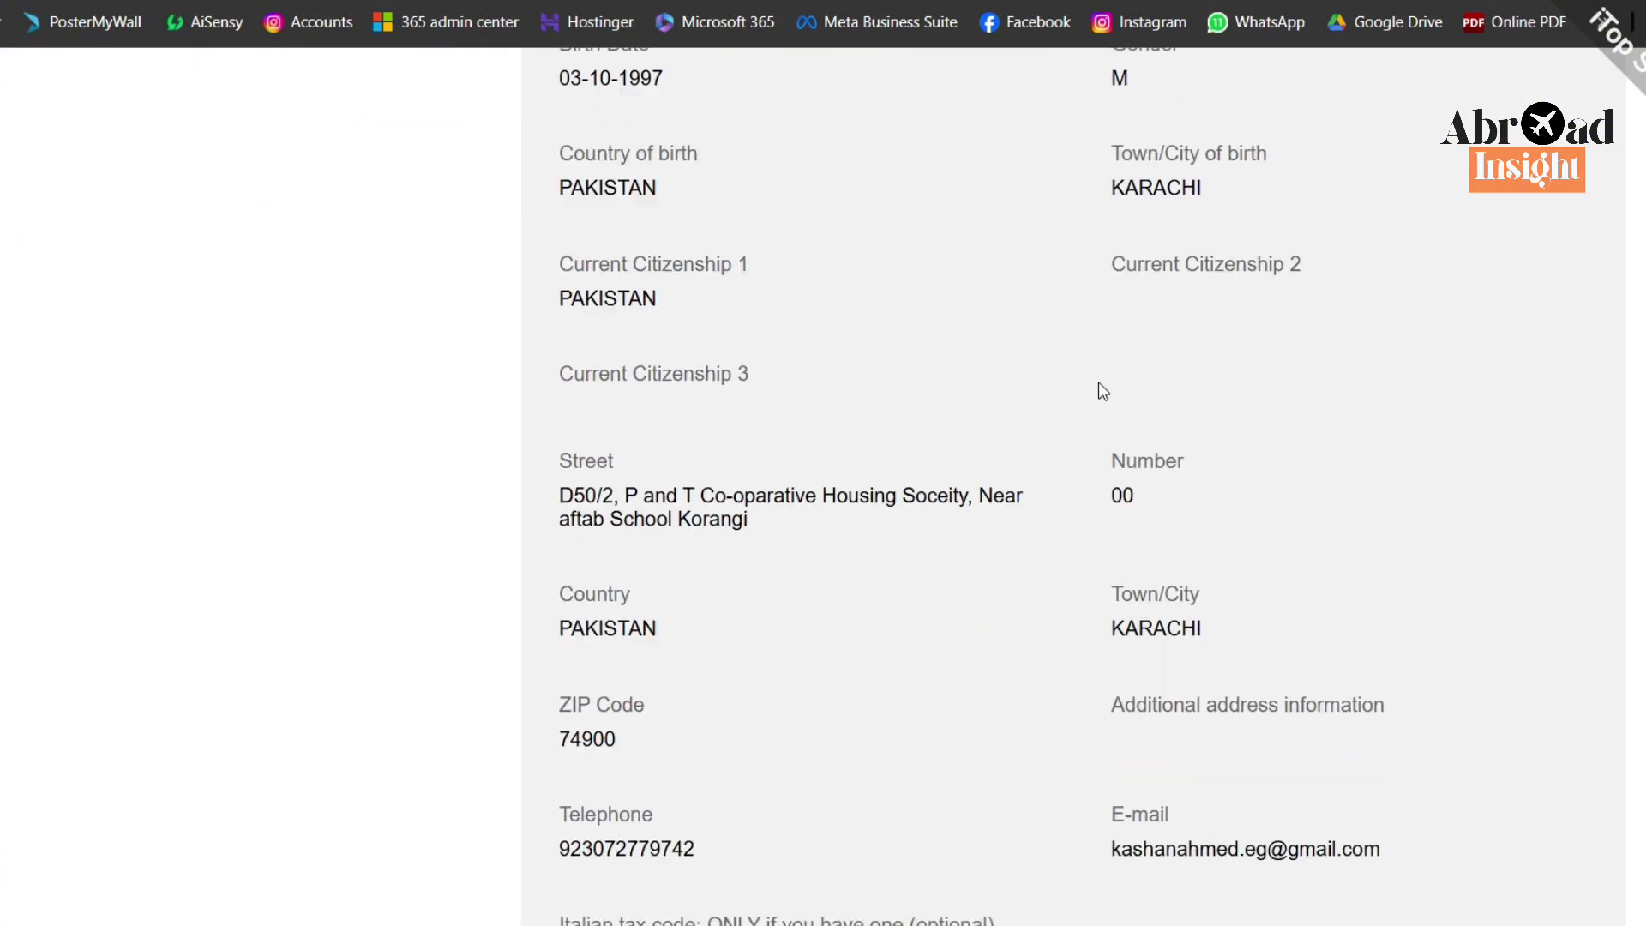
pyautogui.scroll(-15, 1104, 408)
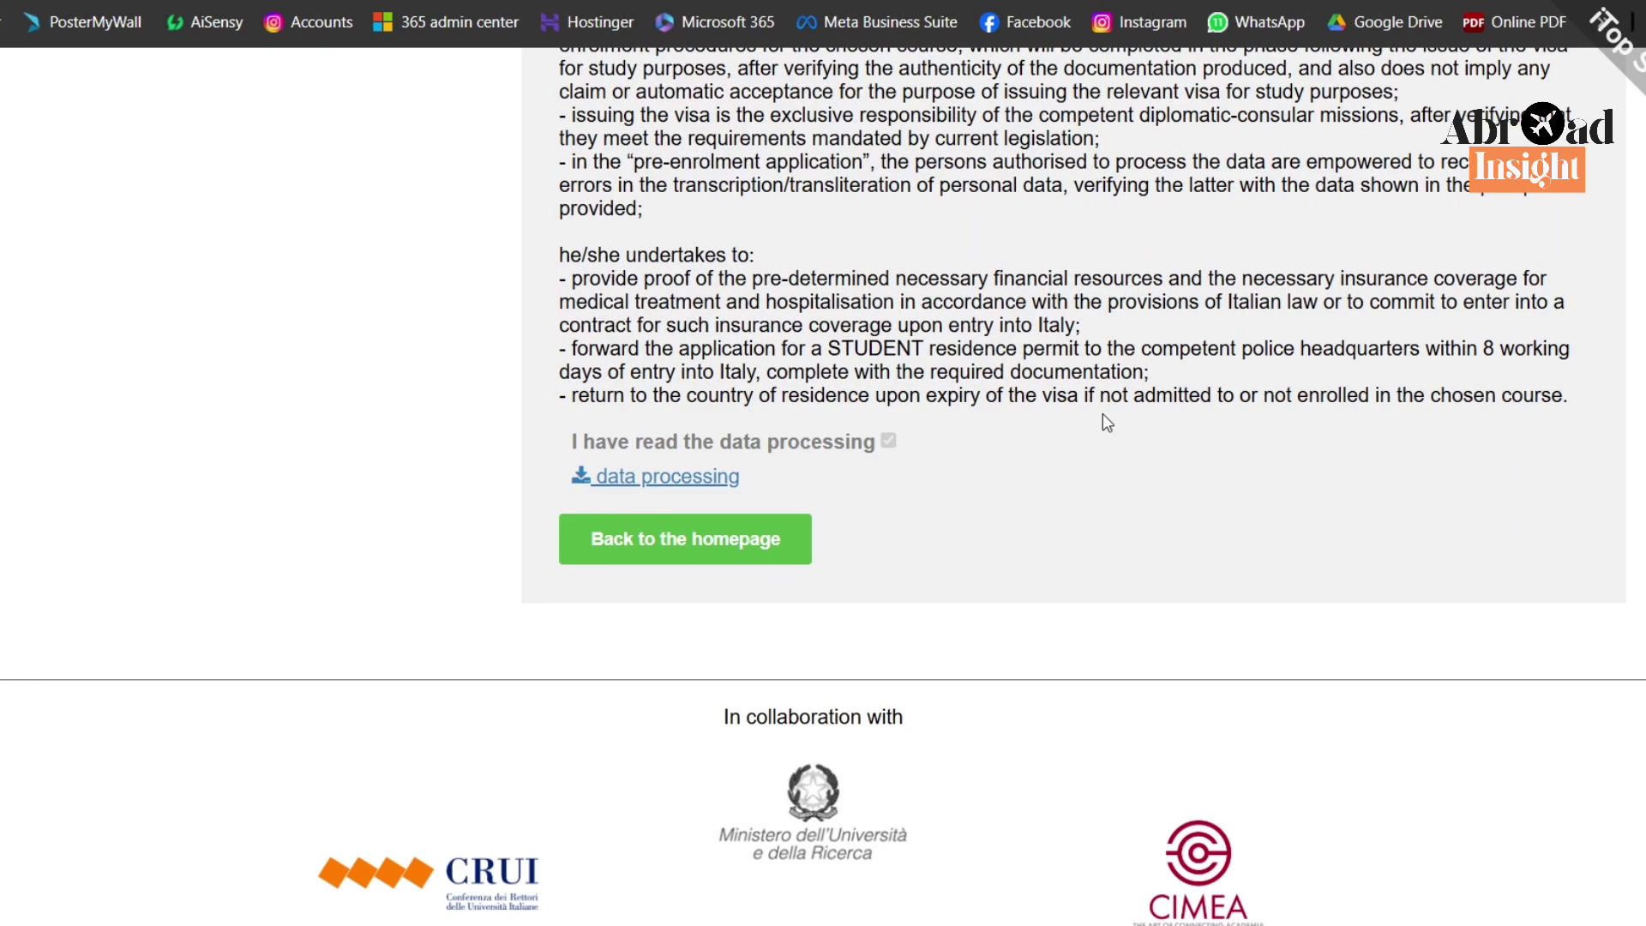
pyautogui.scroll(20, 1103, 415)
pyautogui.scroll(10, 1103, 415)
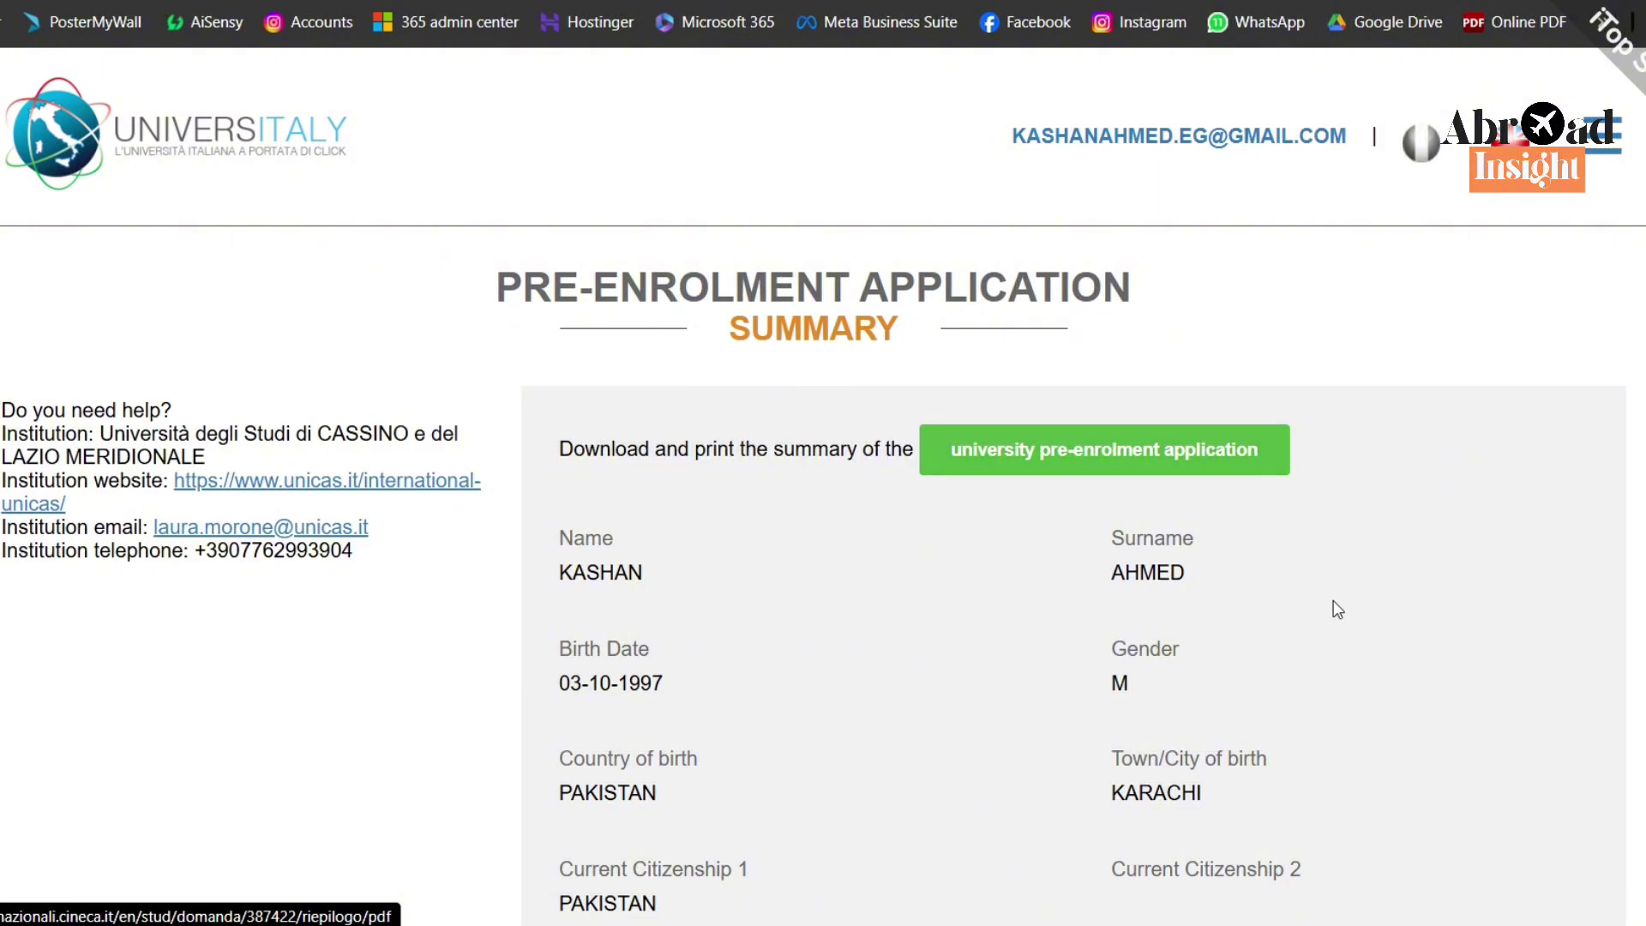
# Step: Examine the summary's personal, passport, visa and course details, the course location and the applicant's declarations, then return to the summary download option
pyautogui.scroll(-4, 880, 263)
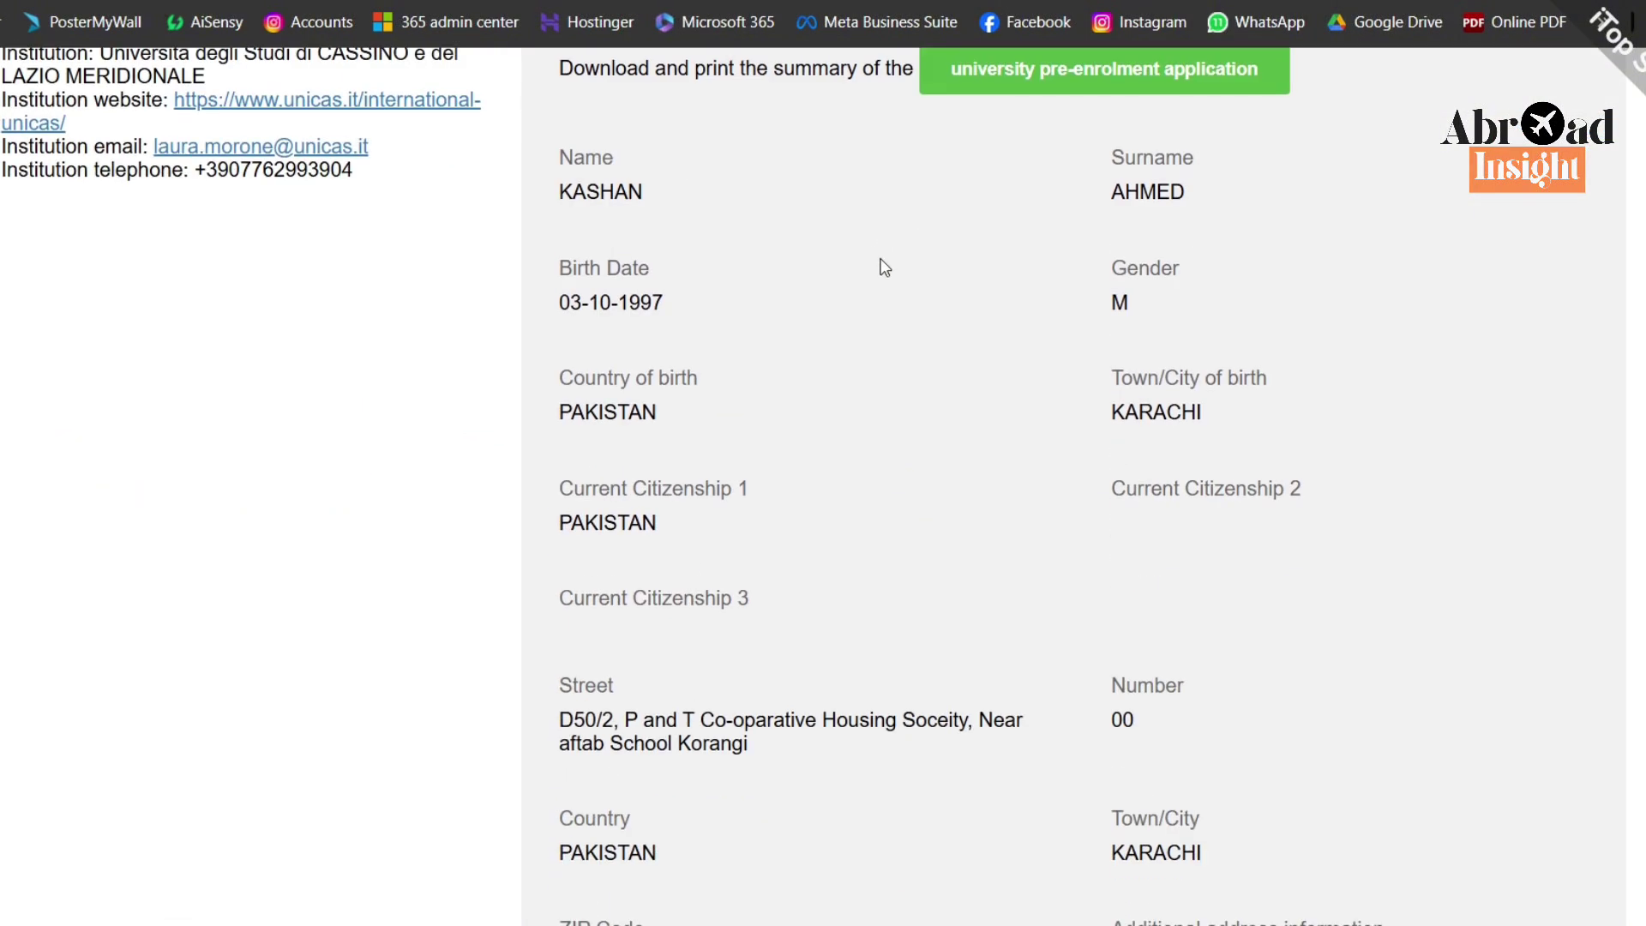
pyautogui.scroll(-20, 885, 267)
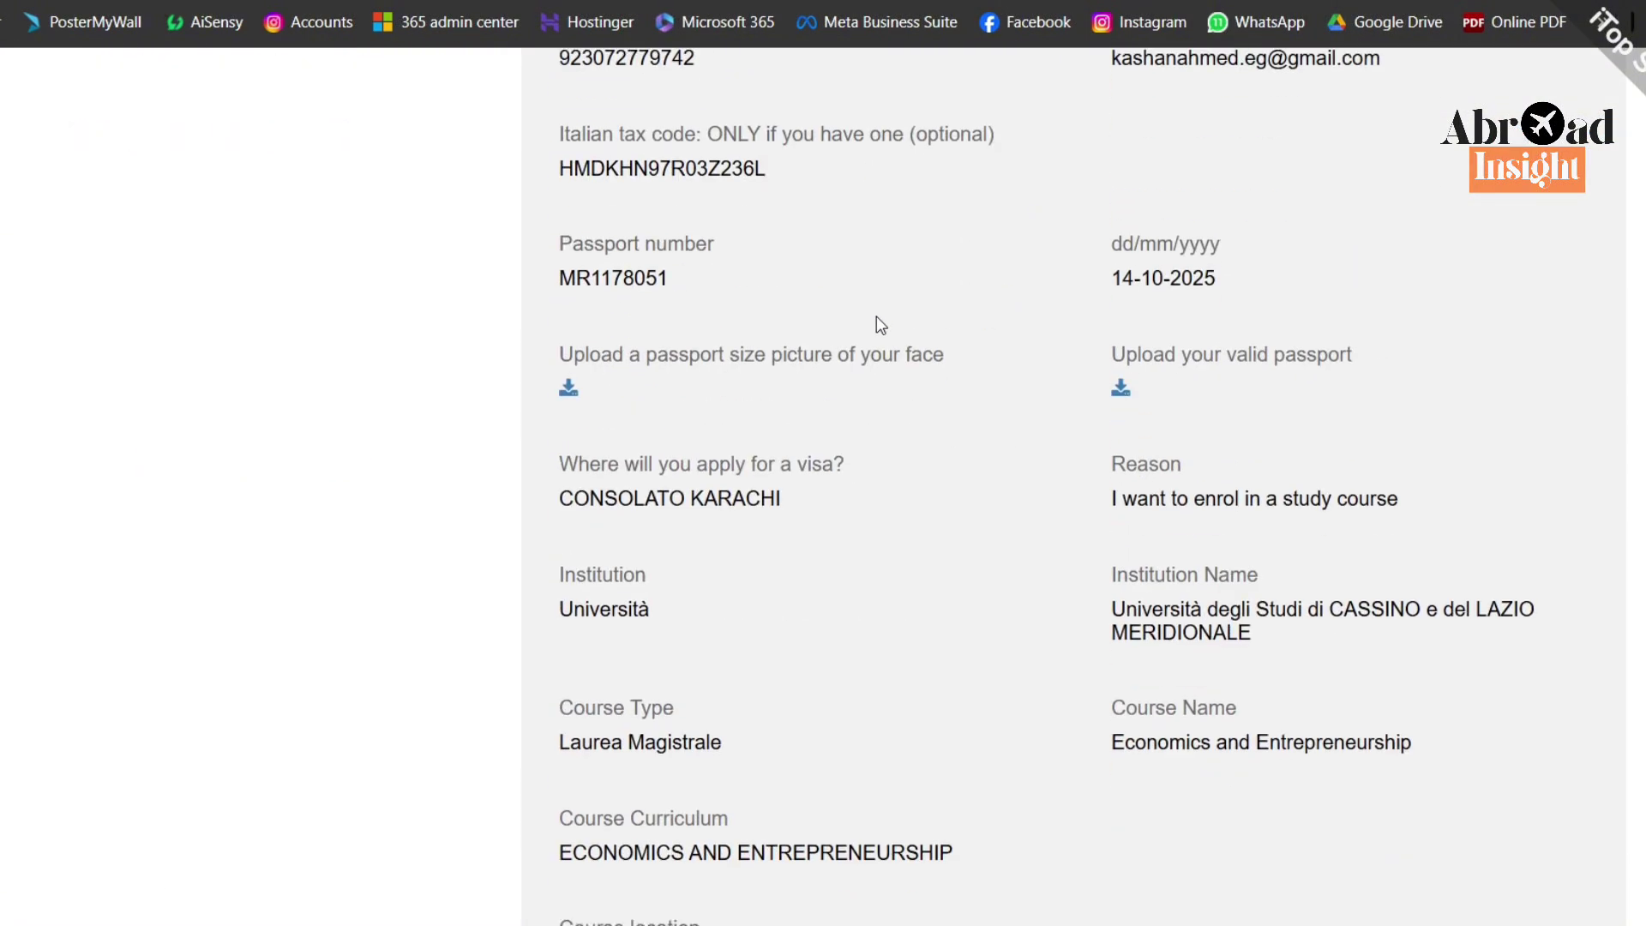
pyautogui.scroll(-1, 850, 381)
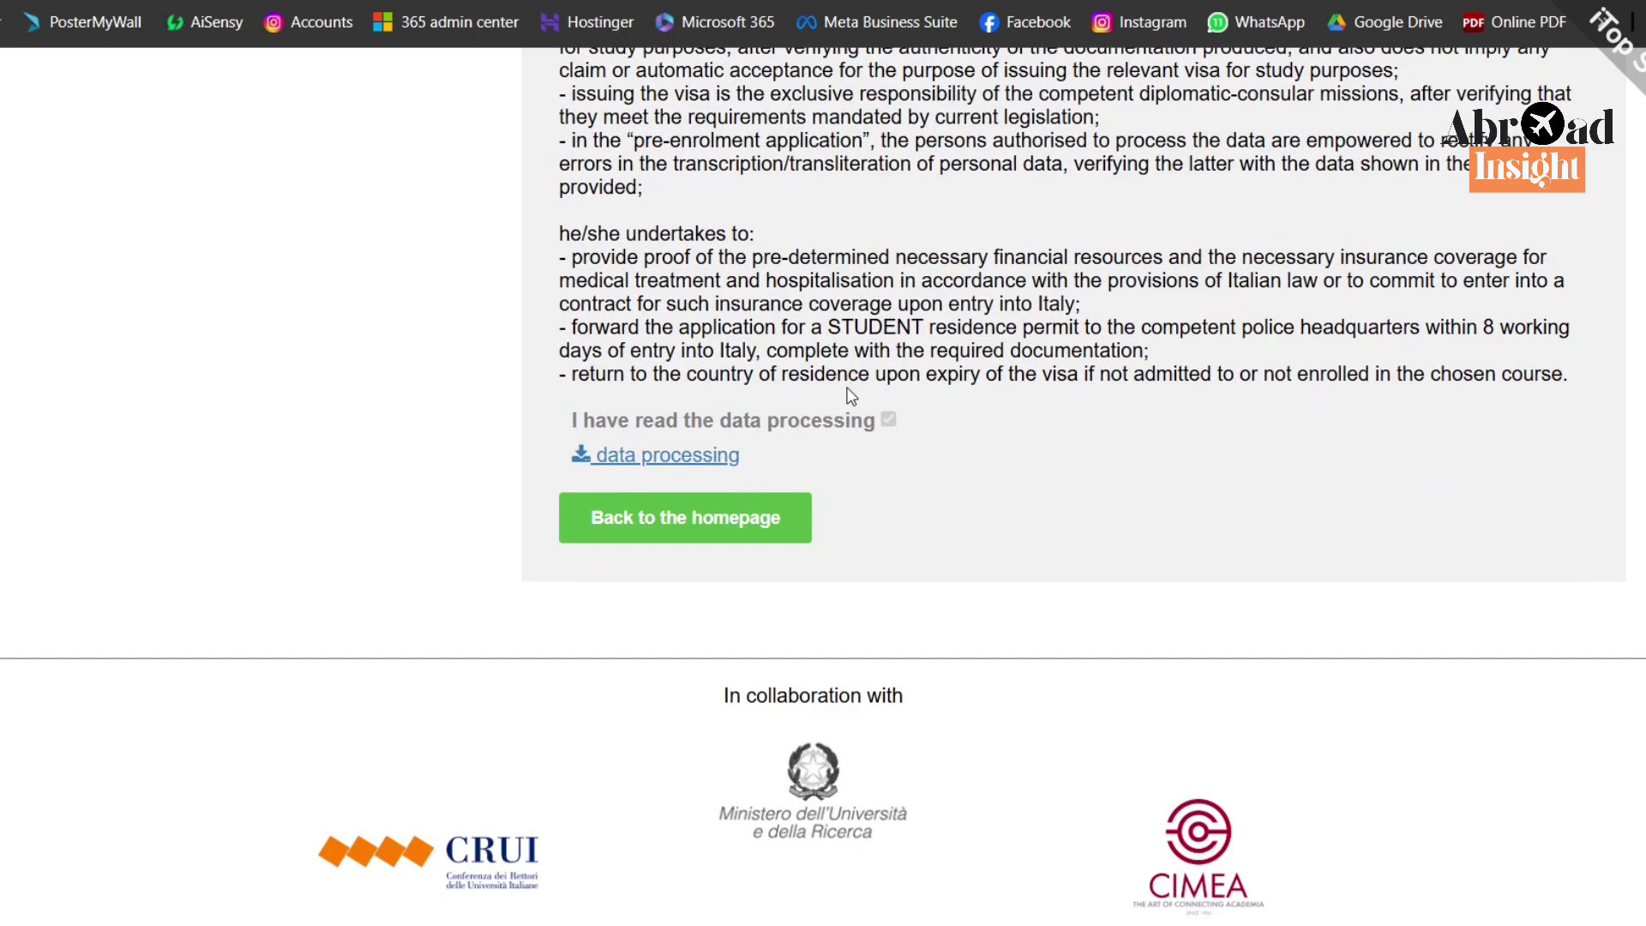
pyautogui.scroll(7, 851, 396)
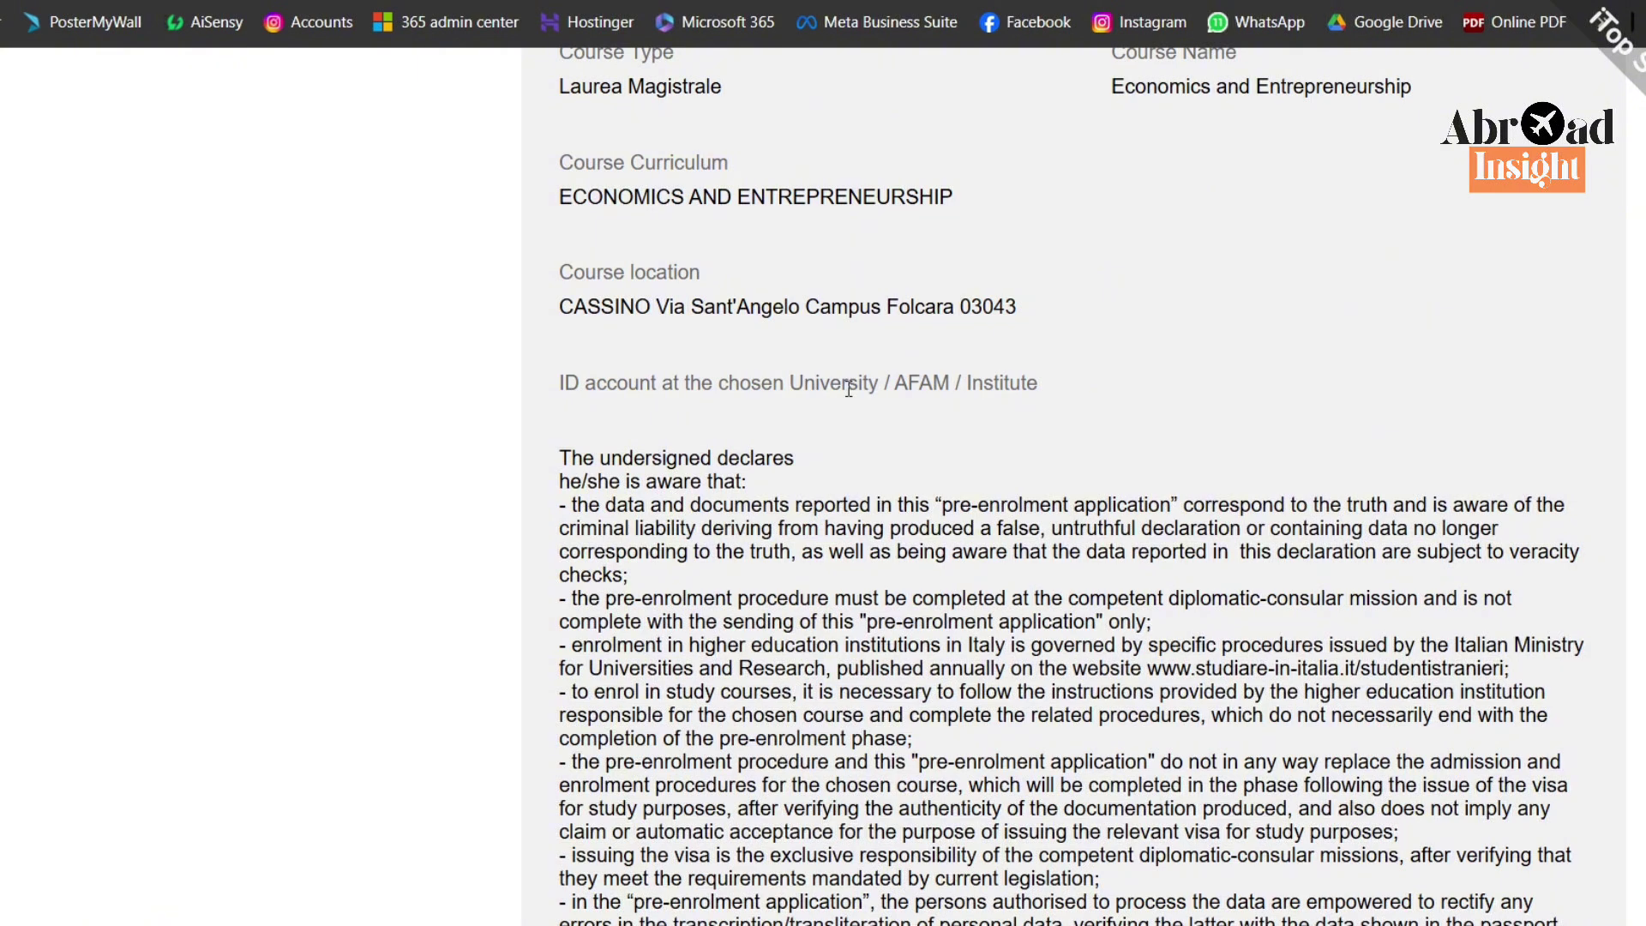
pyautogui.moveTo(1037, 298); pyautogui.dragTo(569, 319)
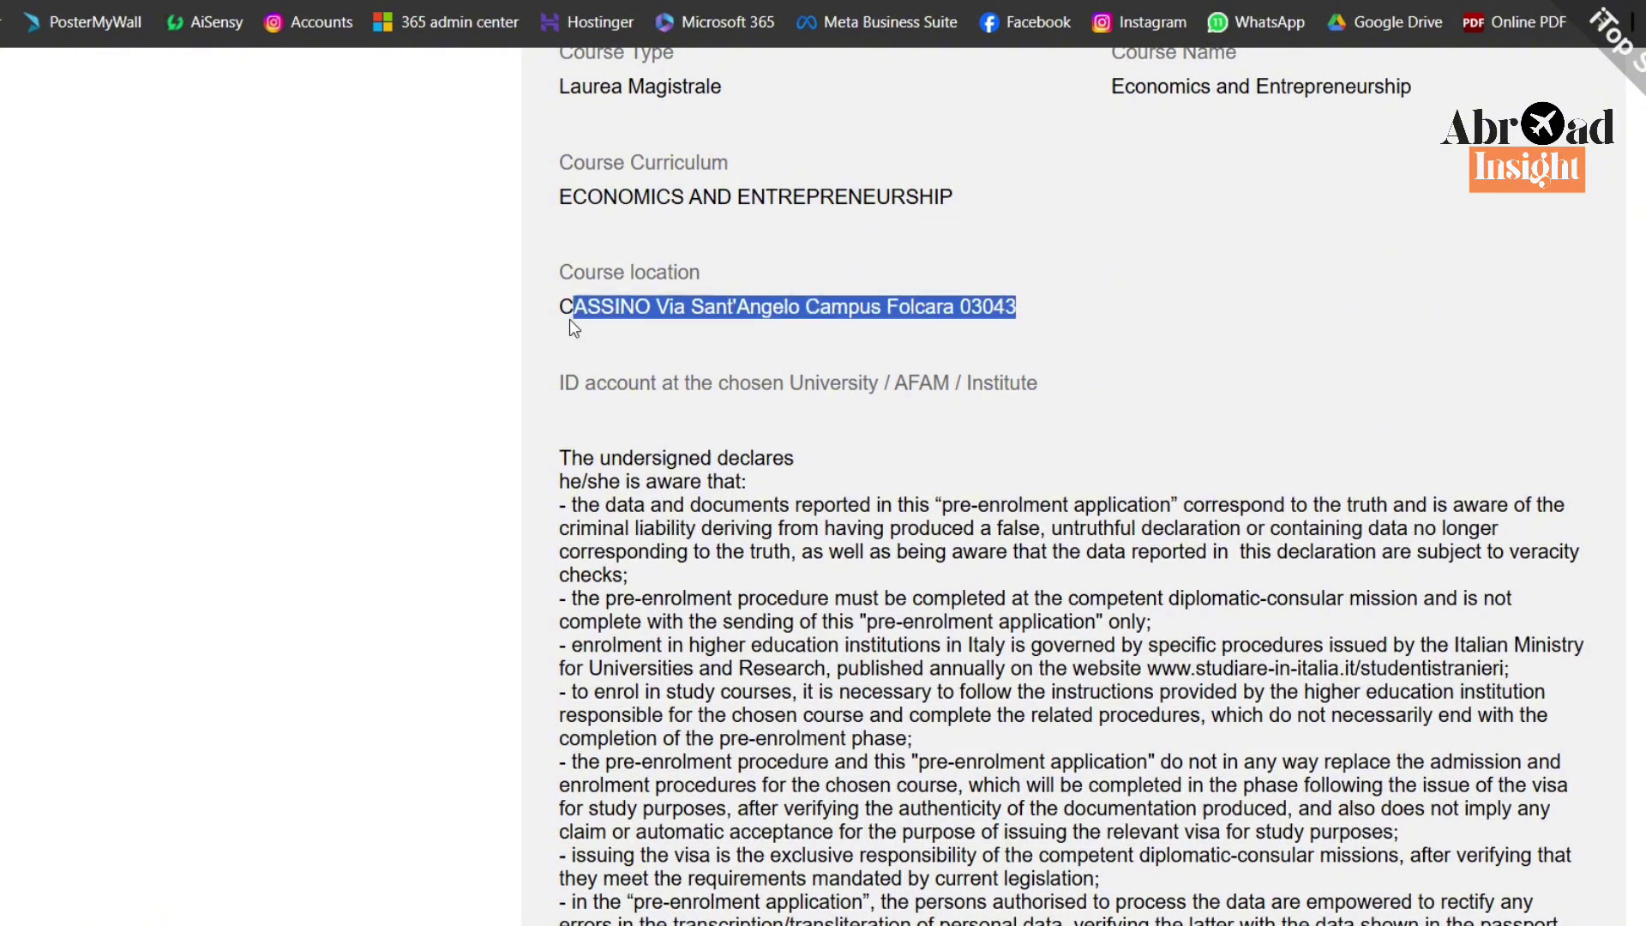
pyautogui.click(1037, 305)
pyautogui.scroll(20, 1040, 304)
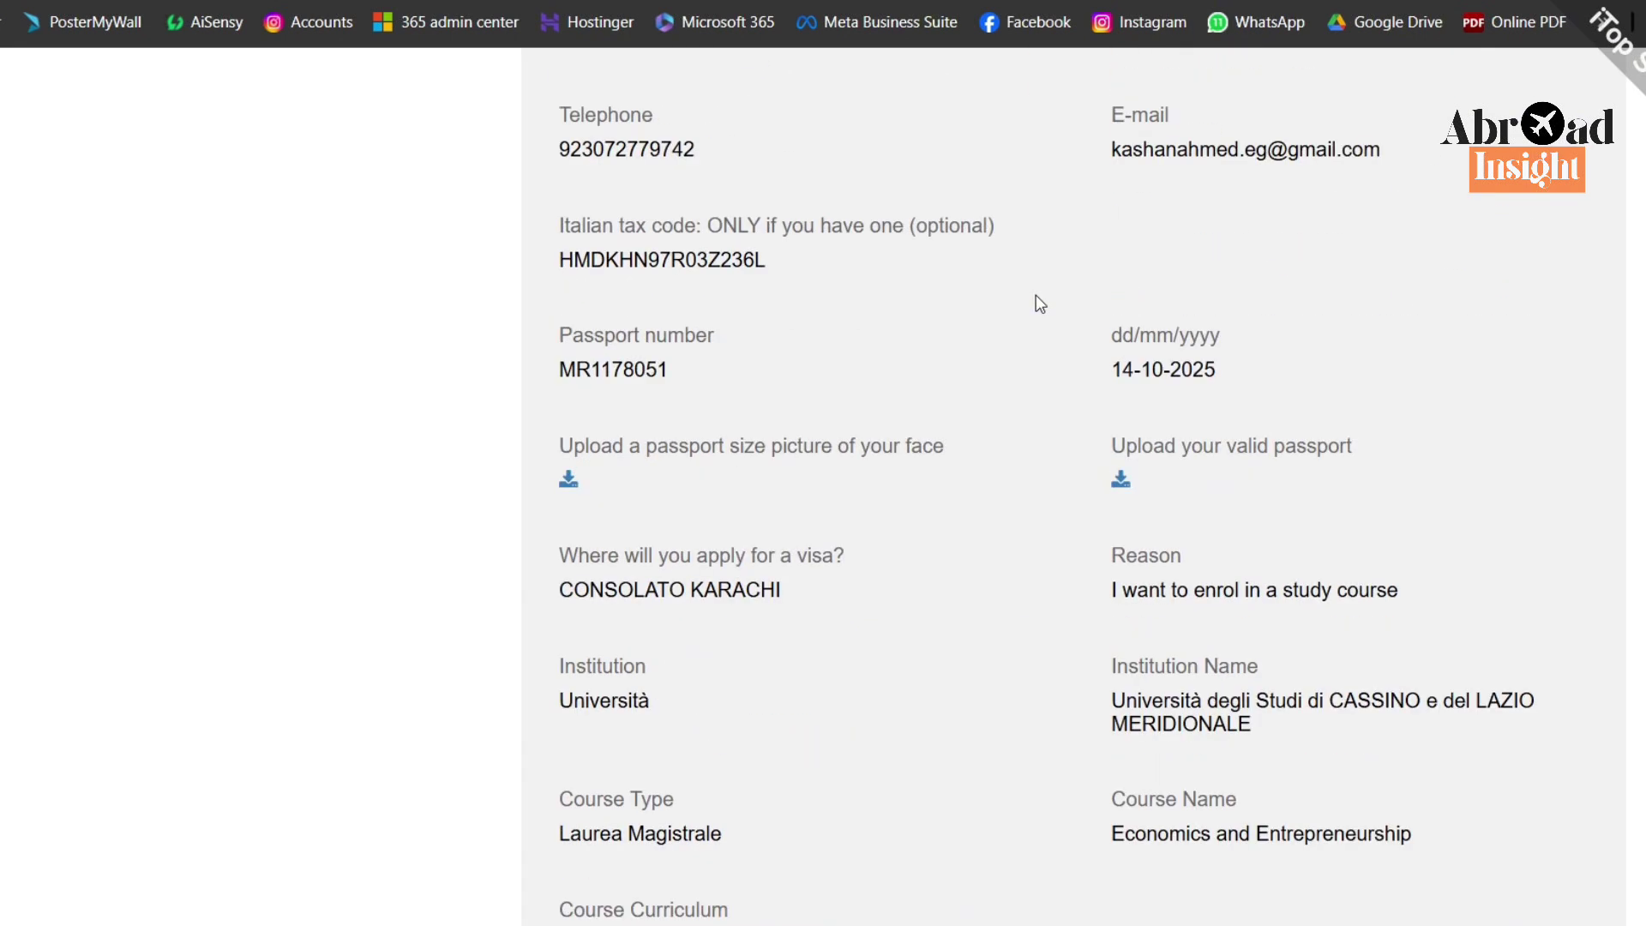
pyautogui.scroll(3, 1038, 304)
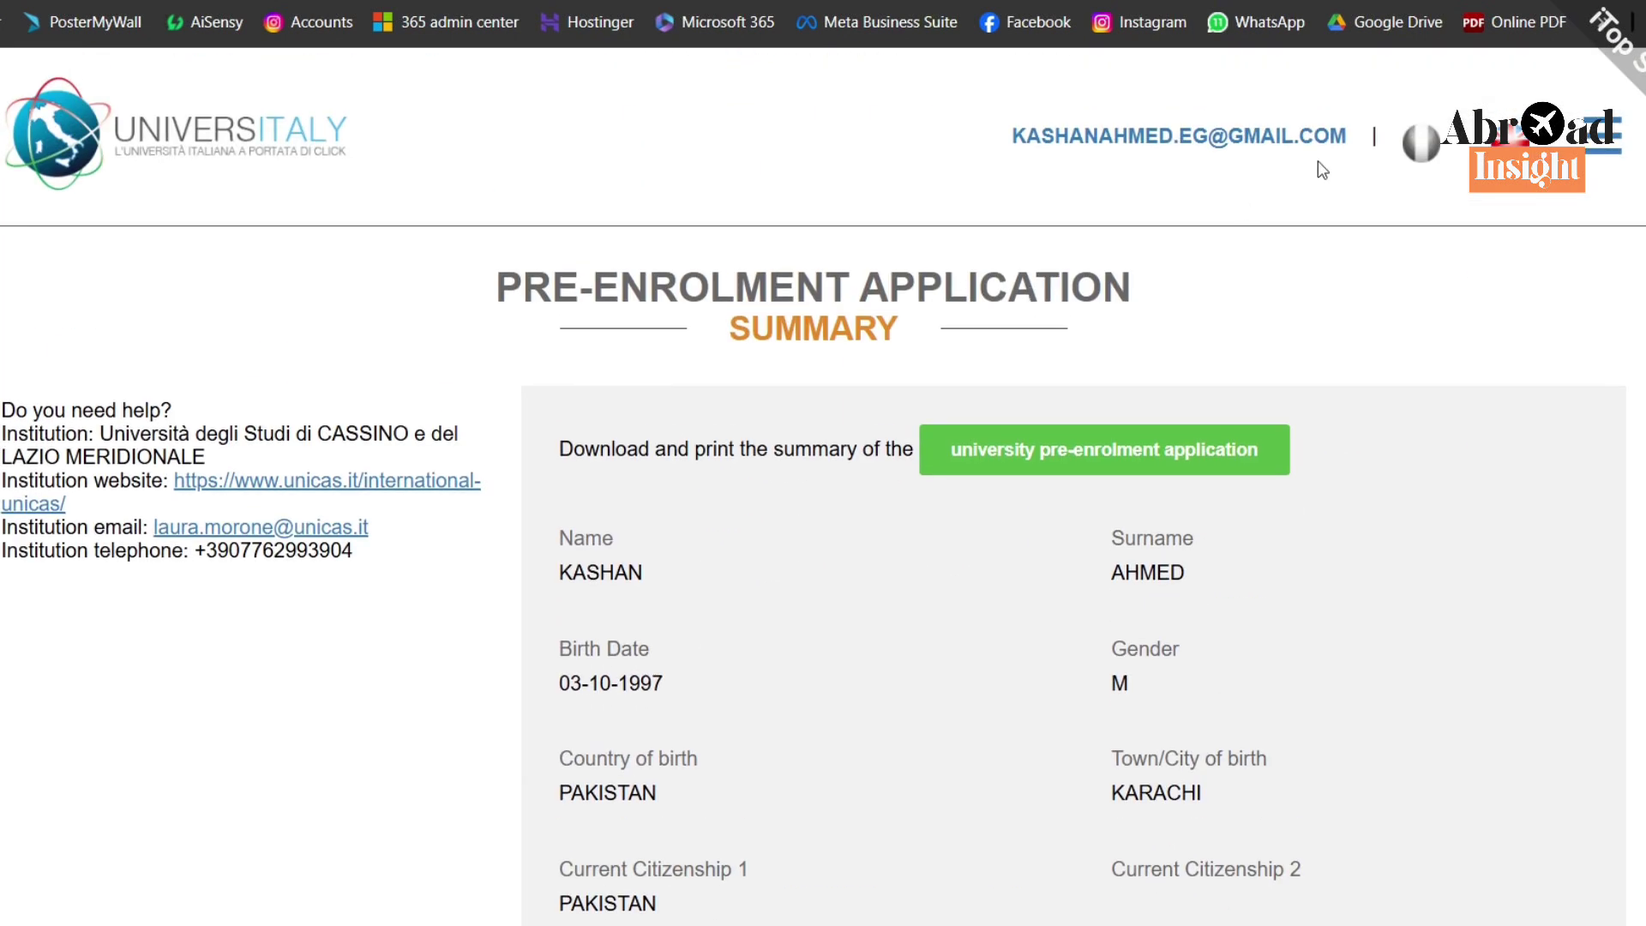